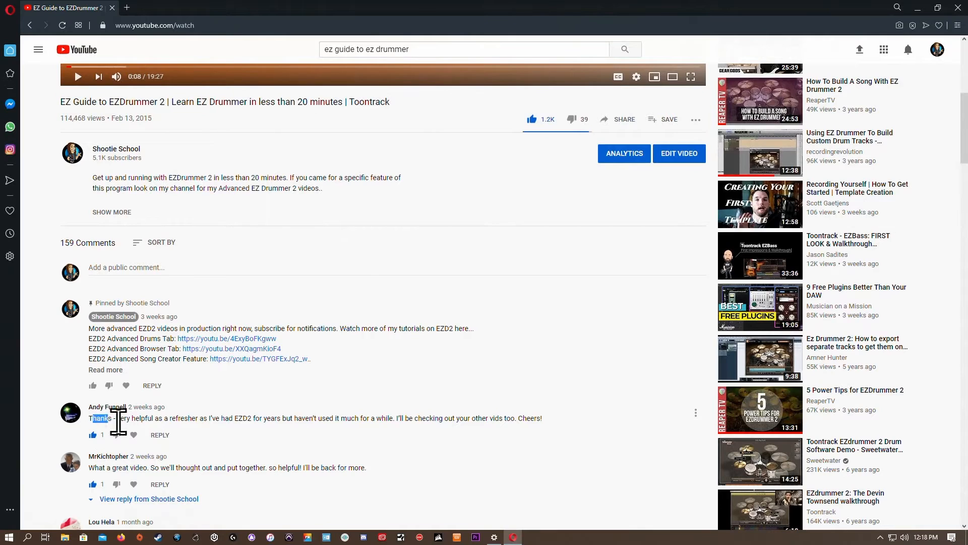
Read through the viewer comments below the EZ Guide to EZDrummer 2 video, highlighting the feedback text
{"action": "left_click_drag", "start_coordinate": [96, 469], "coordinate": [183, 470]}
{"action": "scroll", "coordinate": [192, 471], "scroll_direction": "down", "scroll_amount": 3}
{"action": "scroll", "coordinate": [197, 484], "scroll_direction": "down", "scroll_amount": 3}
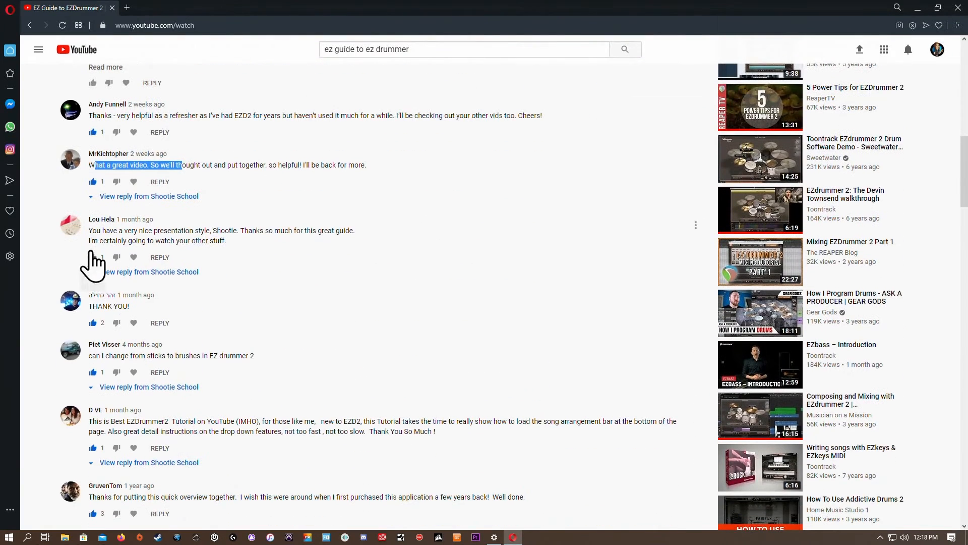
{"action": "left_click_drag", "start_coordinate": [91, 230], "coordinate": [180, 231]}
{"action": "left_click_drag", "start_coordinate": [89, 306], "coordinate": [130, 307]}
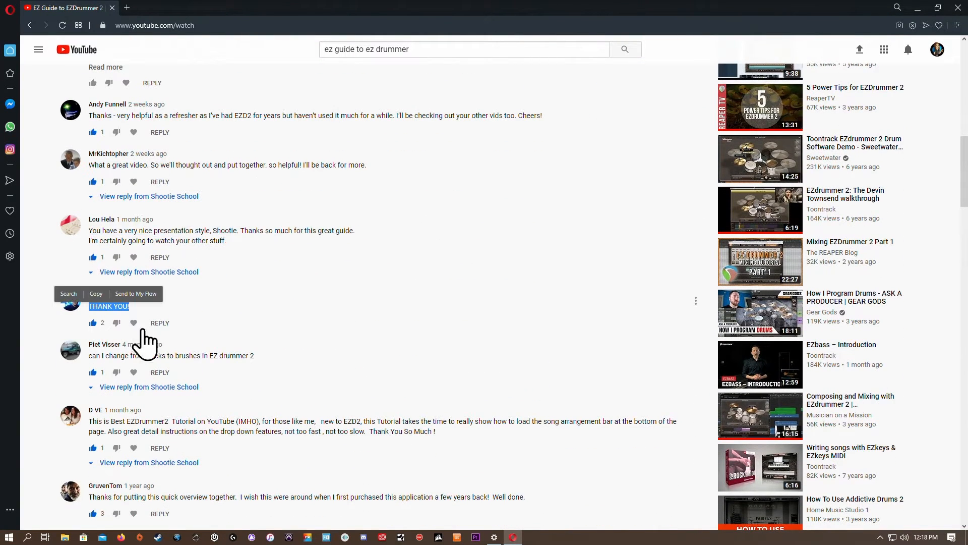
{"action": "left_click_drag", "start_coordinate": [90, 421], "coordinate": [253, 407]}
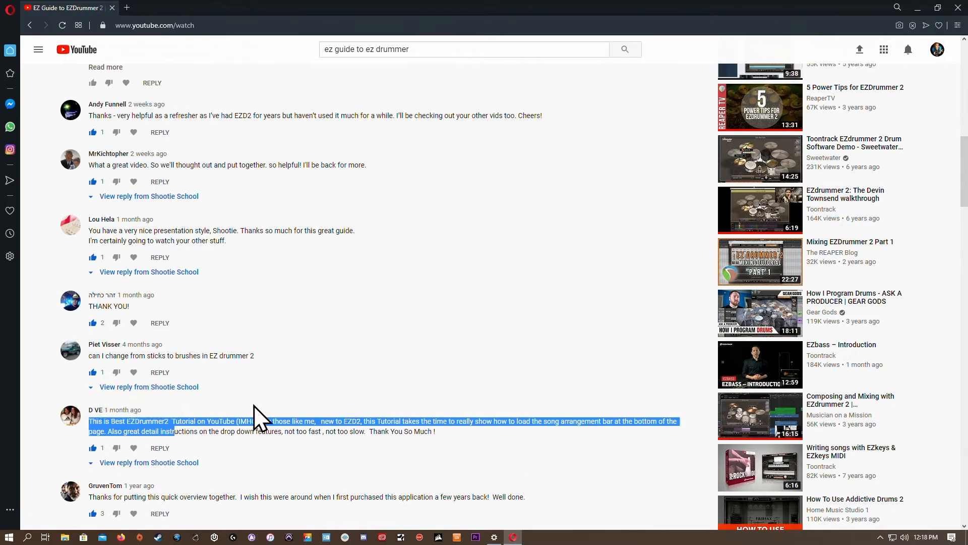
{"action": "scroll", "coordinate": [108, 222], "scroll_direction": "down", "scroll_amount": 5}
{"action": "left_click_drag", "start_coordinate": [97, 194], "coordinate": [187, 203]}
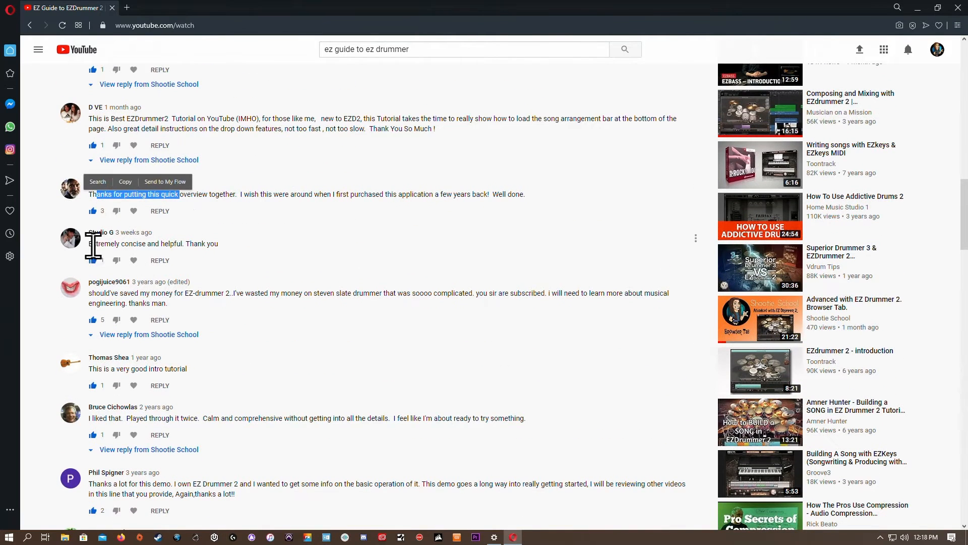
{"action": "left_click_drag", "start_coordinate": [96, 244], "coordinate": [183, 244]}
{"action": "left_click_drag", "start_coordinate": [94, 294], "coordinate": [238, 294]}
{"action": "scroll", "coordinate": [238, 294], "scroll_direction": "down", "scroll_amount": 3}
{"action": "left_click_drag", "start_coordinate": [93, 218], "coordinate": [147, 218]}
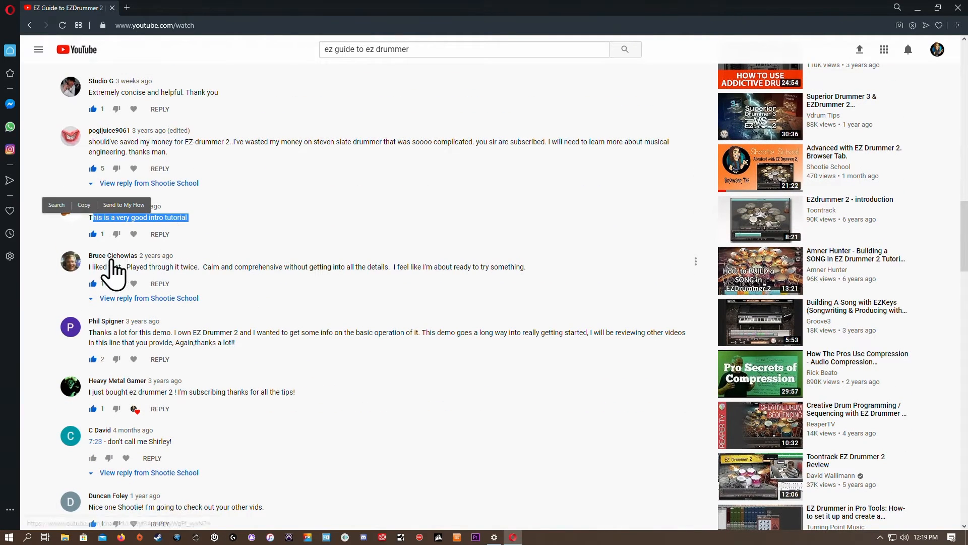
{"action": "left_click_drag", "start_coordinate": [92, 267], "coordinate": [195, 267]}
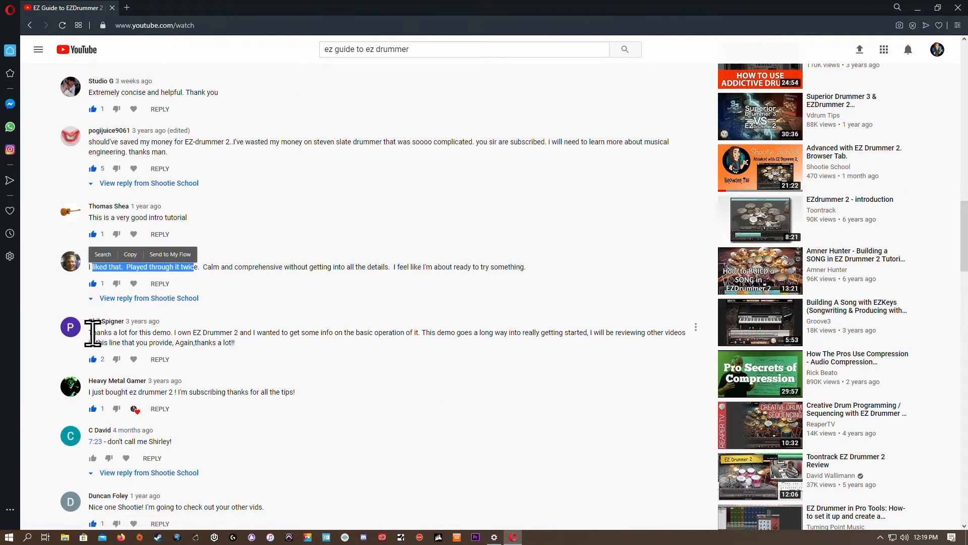
{"action": "left_click_drag", "start_coordinate": [92, 333], "coordinate": [173, 337]}
{"action": "left_click_drag", "start_coordinate": [93, 391], "coordinate": [176, 402]}
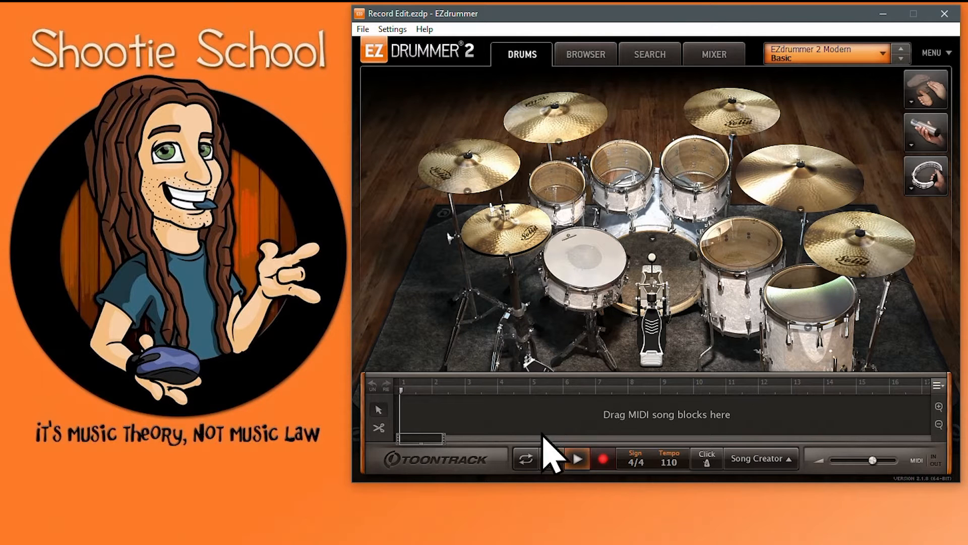
Record a short alternating kick and snare pattern from bar 1 of the song track by playing the on-screen drums
{"action": "left_click", "coordinate": [600, 462]}
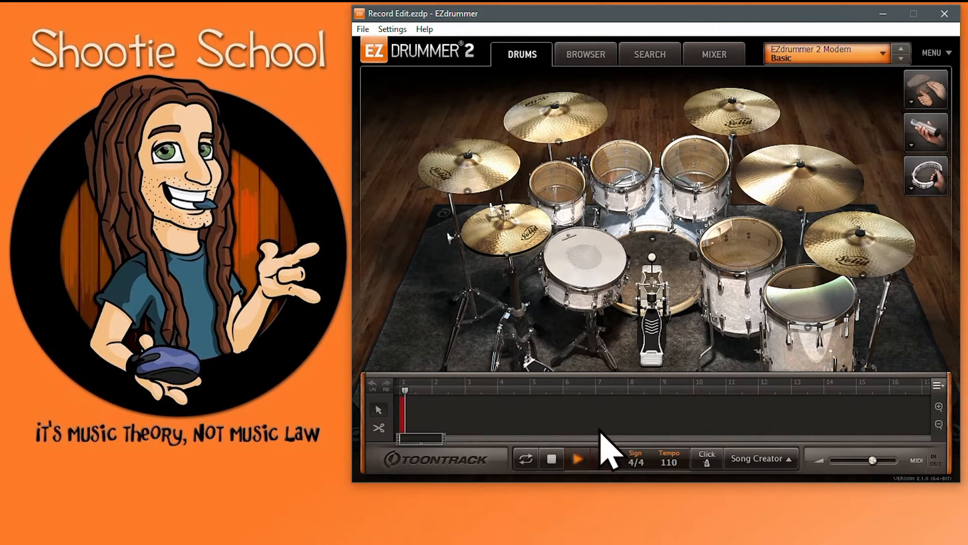
{"action": "left_click", "coordinate": [648, 266]}
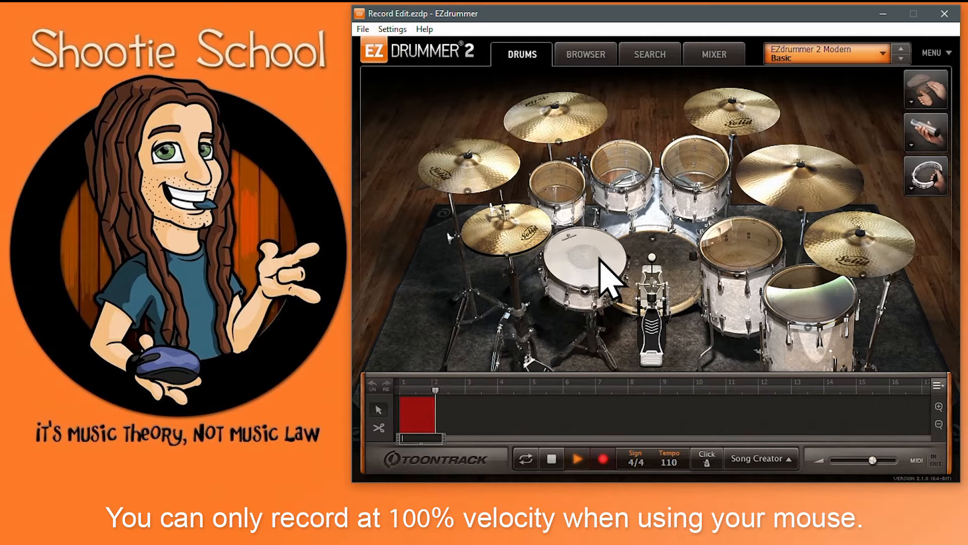
{"action": "left_click", "coordinate": [599, 257]}
{"action": "left_click", "coordinate": [645, 263]}
{"action": "left_click", "coordinate": [589, 269]}
{"action": "left_click", "coordinate": [552, 458]}
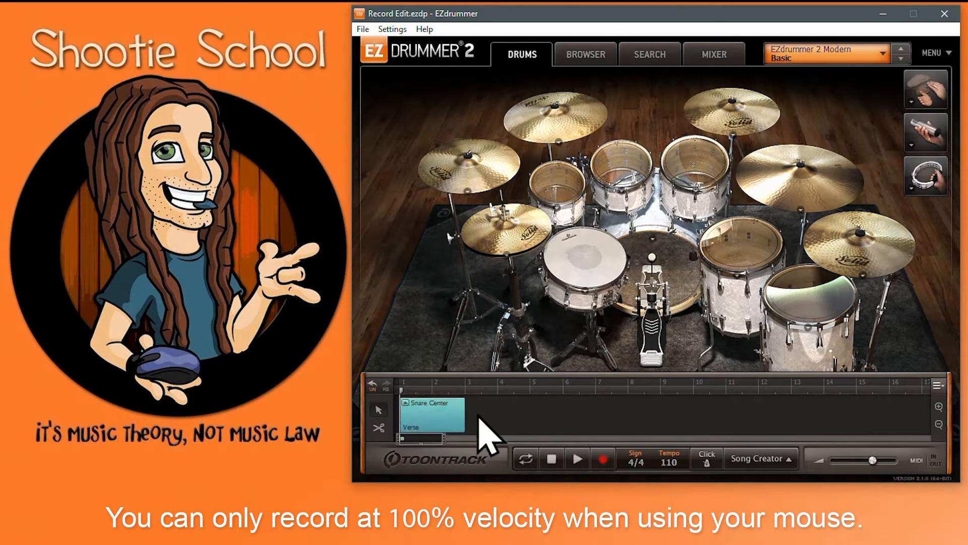
Tap a kick and snare beat in Tap2Find, show the matching grooves, and place the tapped beat on the song track
{"action": "left_click", "coordinate": [647, 59]}
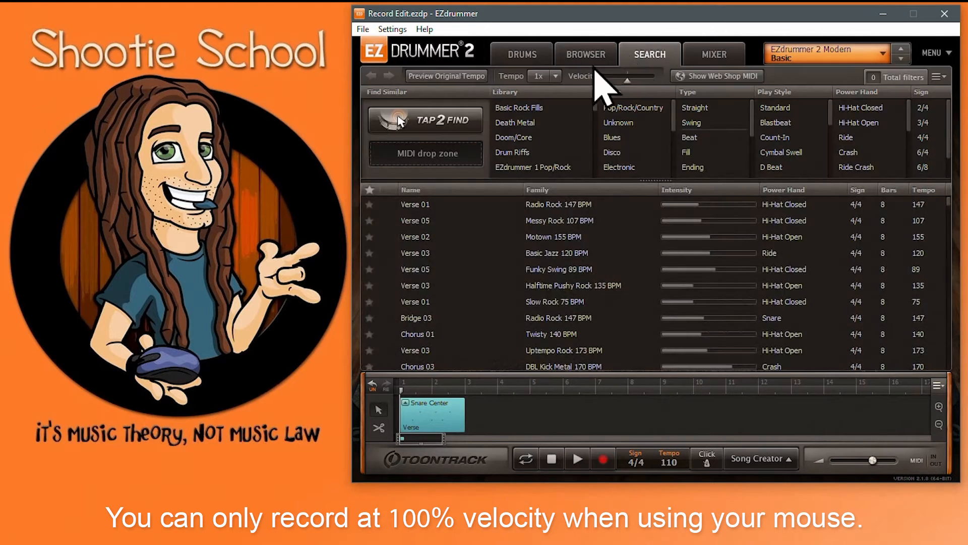
{"action": "left_click", "coordinate": [433, 123]}
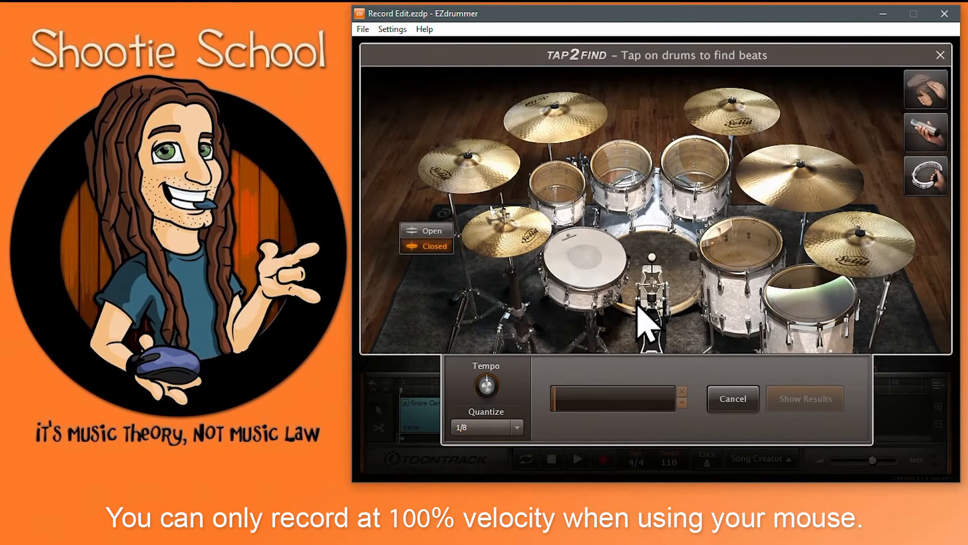
{"action": "left_click", "coordinate": [639, 279]}
{"action": "left_click", "coordinate": [591, 264]}
{"action": "left_click", "coordinate": [647, 274]}
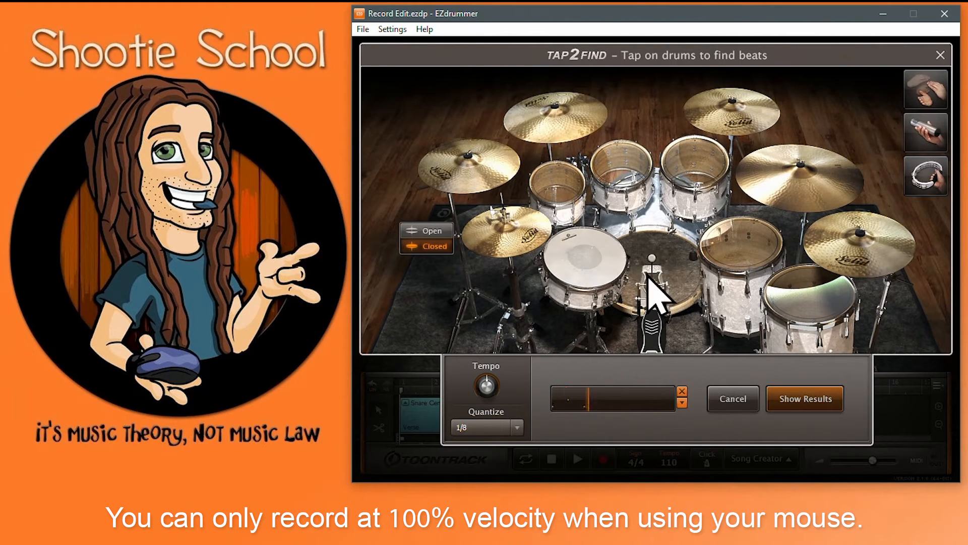
{"action": "left_click", "coordinate": [647, 274]}
{"action": "left_click", "coordinate": [618, 266]}
{"action": "left_click", "coordinate": [641, 274]}
{"action": "left_click", "coordinate": [646, 273]}
{"action": "left_click", "coordinate": [617, 273]}
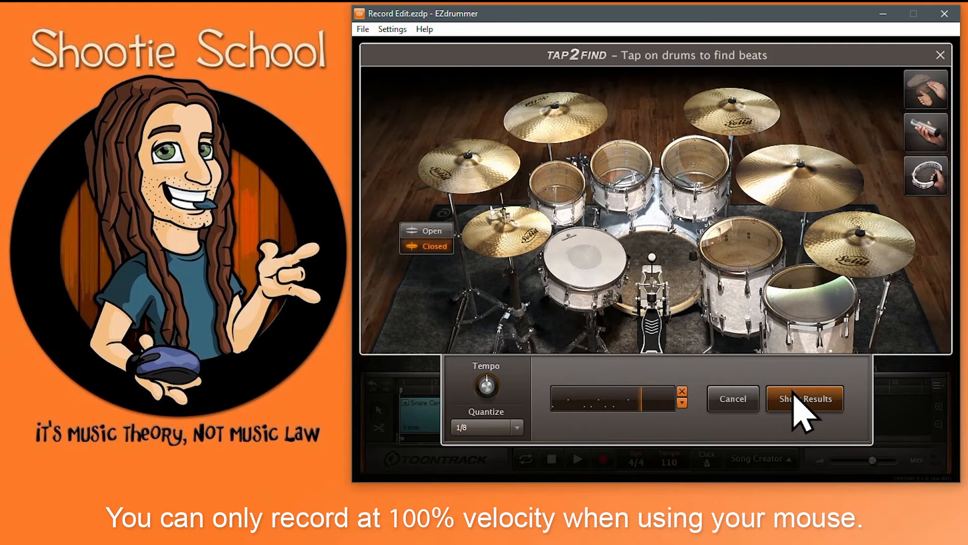
{"action": "left_click", "coordinate": [802, 399]}
{"action": "left_click_drag", "start_coordinate": [408, 167], "coordinate": [535, 411]}
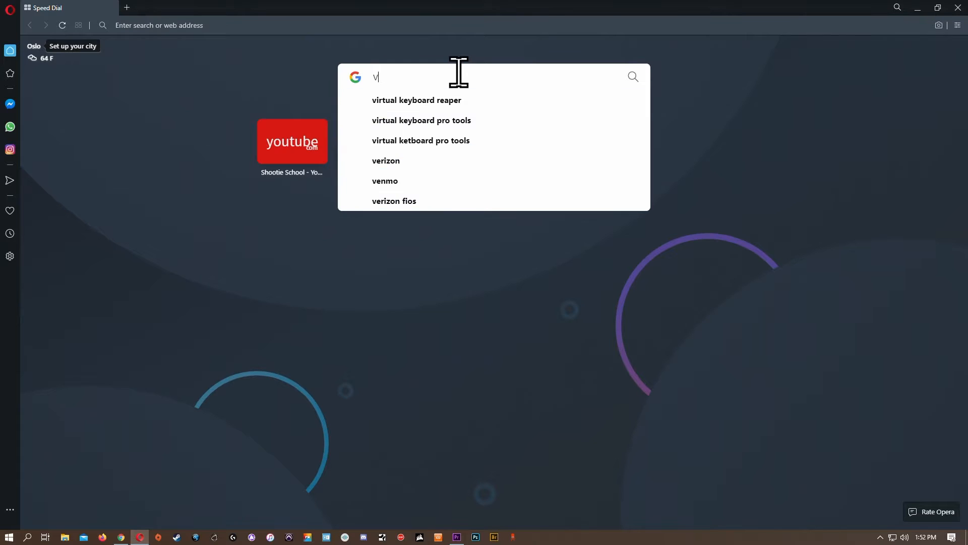
Switch to the web browser and enter a search query for "Virtual Keyboard" followed by the DAW name Pro Tools
{"action": "type", "text": "irtual Keyboa"}
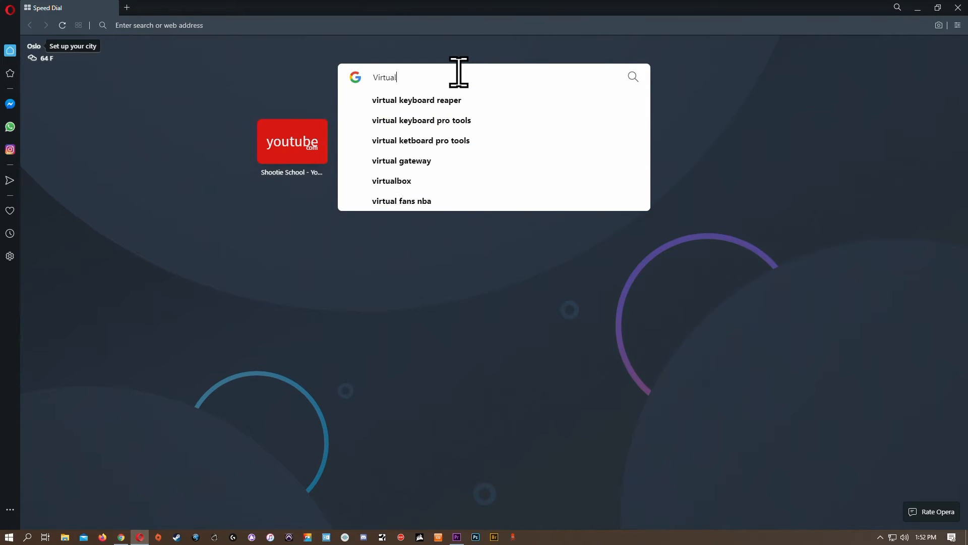
{"action": "type", "text": "rd"}
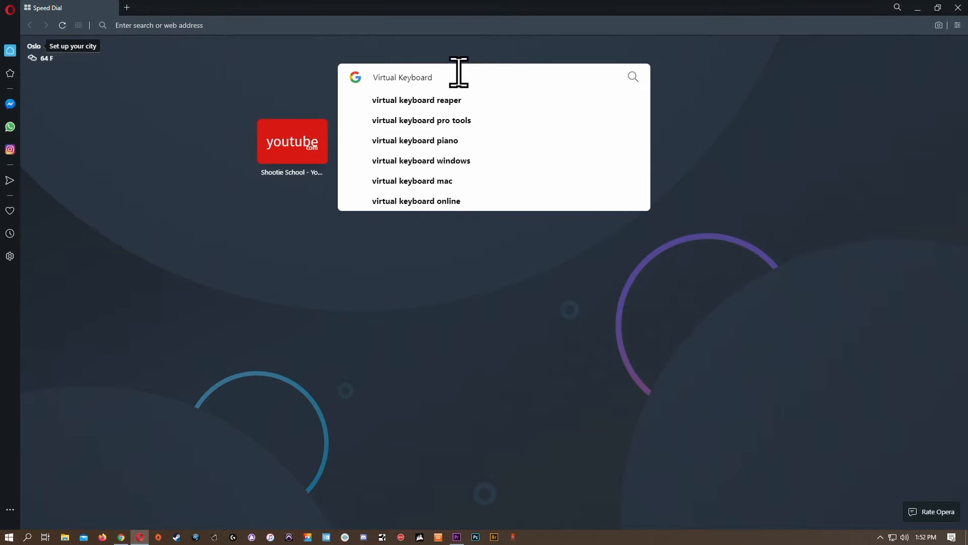
{"action": "type", "text": " Pro To"}
Replace the DAW name in the search query so that it reads "Virtual Keyboard Reaper"
{"action": "key", "text": "BackSpace"}
{"action": "key", "text": "BackSpace"}
{"action": "key", "text": "BackSpace"}
{"action": "key", "text": "BackSpace"}
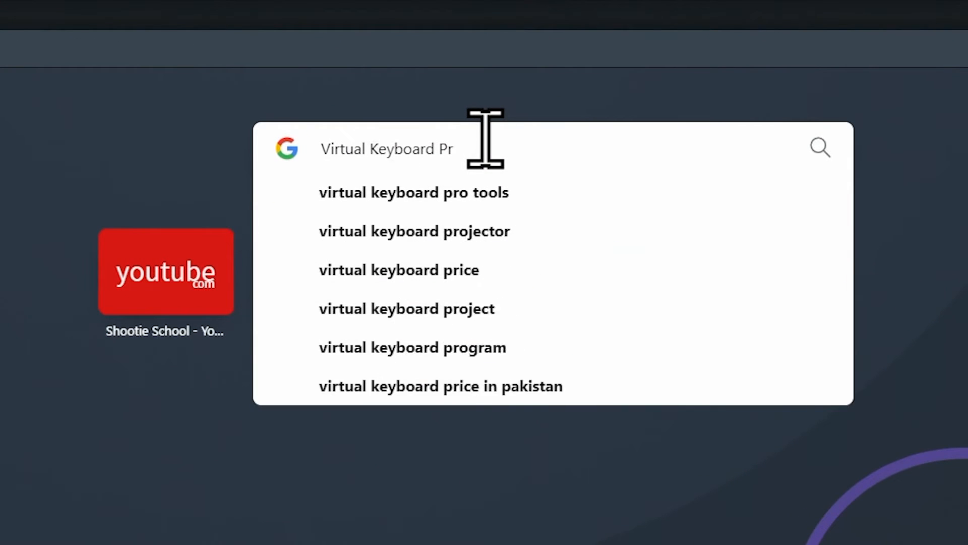
{"action": "key", "text": "BackSpace"}
{"action": "key", "text": "BackSpace"}
{"action": "key", "text": "BackSpace"}
{"action": "type", "text": "Reape"}
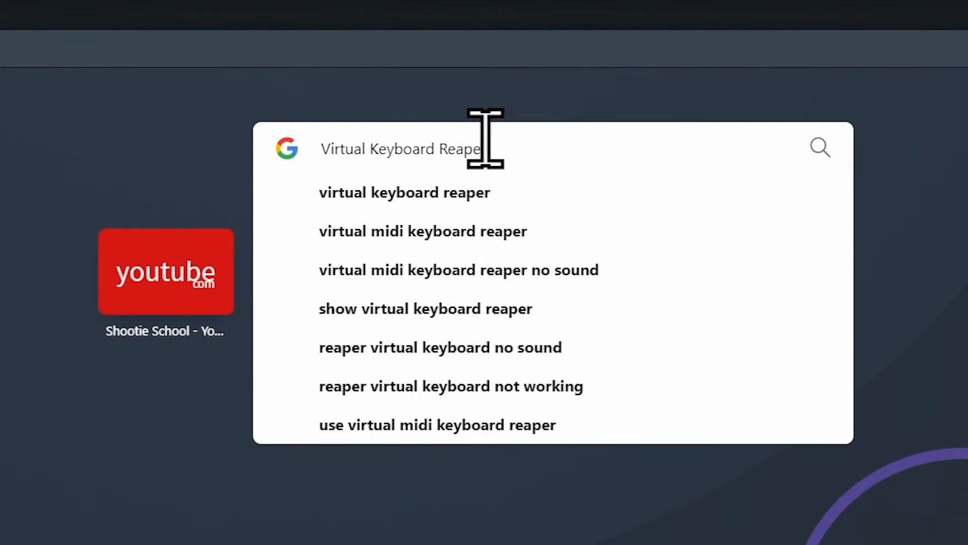
Replace Reaper in the virtual keyboard search query with Studio One
{"action": "key", "text": "BackSpace"}
{"action": "key", "text": "BackSpace"}
{"action": "key", "text": "BackSpace"}
{"action": "key", "text": "BackSpace"}
{"action": "key", "text": "BackSpace"}
{"action": "type", "text": "Studio On"}
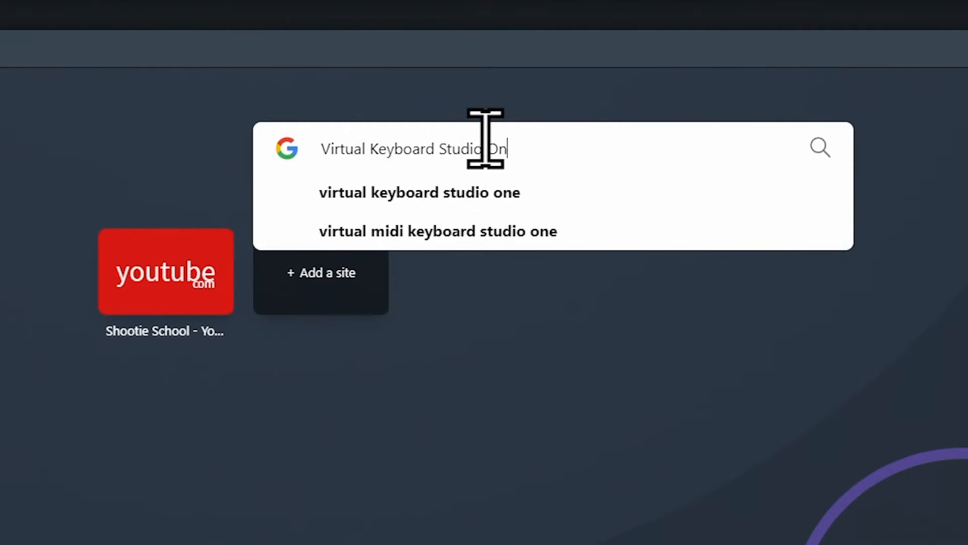
Replace the DAW name in the search query so that it reads "Virtual Keyboard Garageband"
{"action": "key", "text": "BackSpace"}
{"action": "key", "text": "BackSpace"}
{"action": "key", "text": "BackSpace"}
{"action": "key", "text": "BackSpace"}
{"action": "key", "text": "BackSpace"}
{"action": "key", "text": "BackSpace"}
{"action": "key", "text": "BackSpace"}
{"action": "key", "text": "BackSpace"}
{"action": "key", "text": "BackSpace"}
{"action": "type", "text": "Ga"}
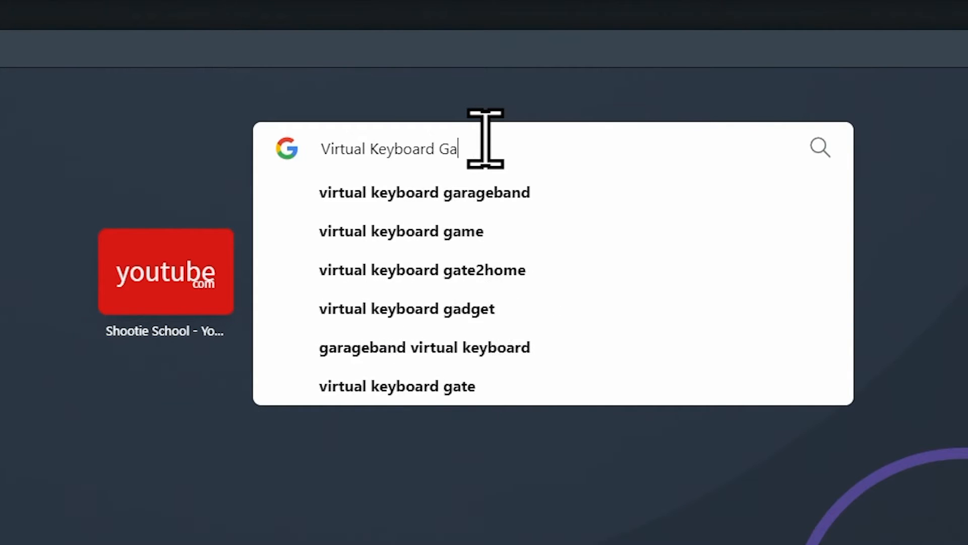
{"action": "type", "text": "rageband"}
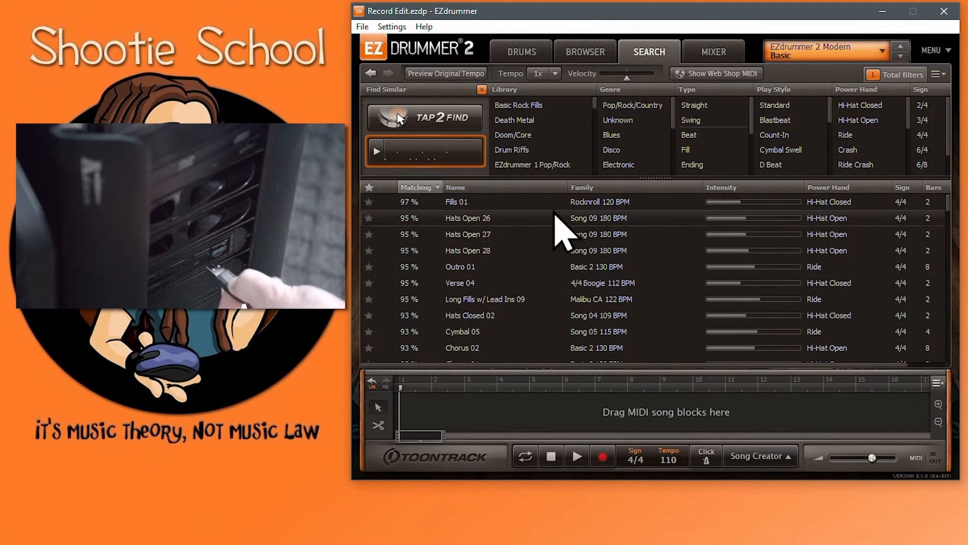
Switch to EZdrummer and review which MIDI input devices are enabled in the Audio/MIDI setup
{"action": "left_click", "coordinate": [392, 26]}
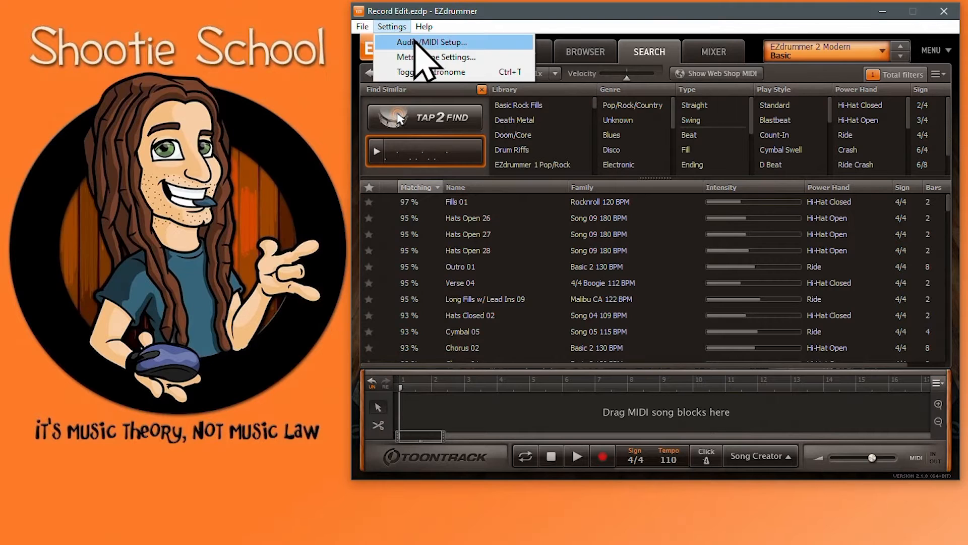
{"action": "left_click", "coordinate": [414, 41]}
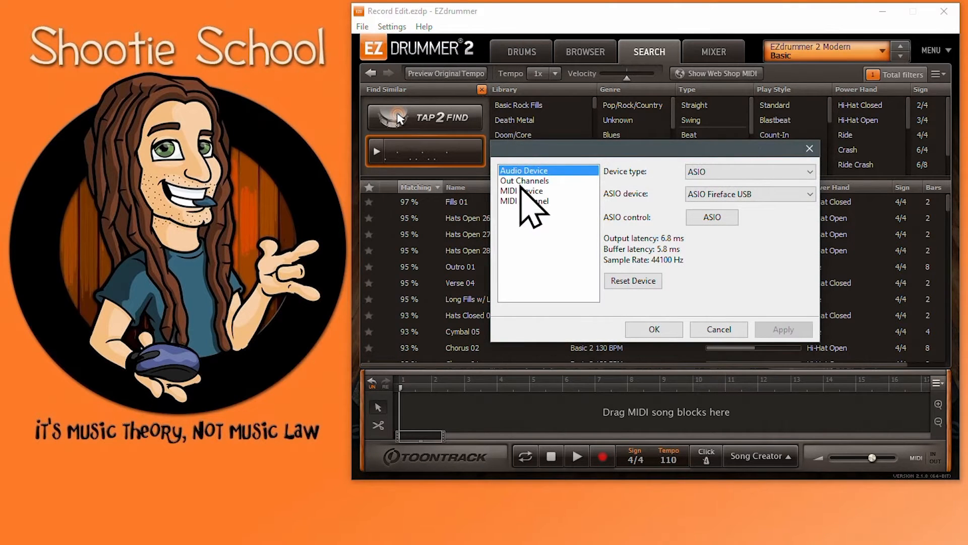
{"action": "left_click", "coordinate": [522, 190]}
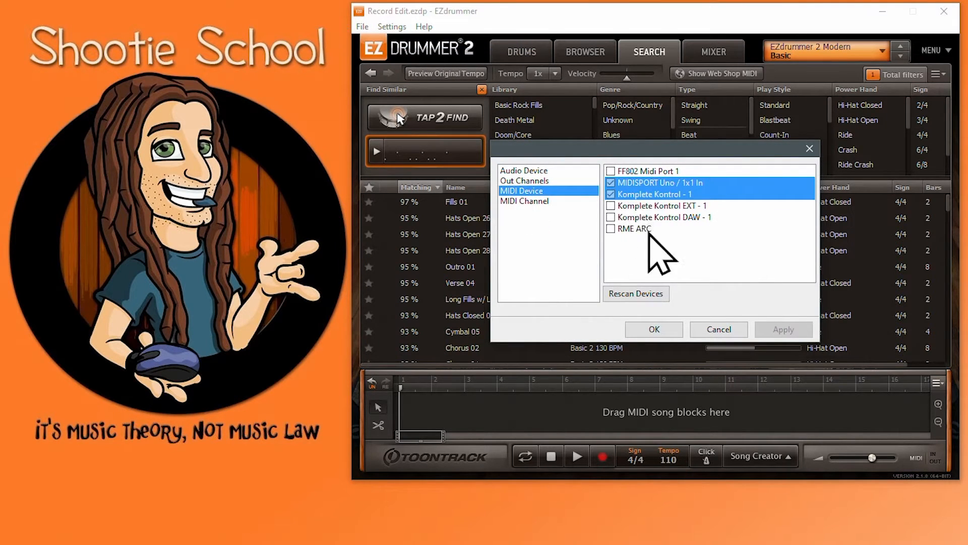
{"action": "left_click", "coordinate": [654, 330]}
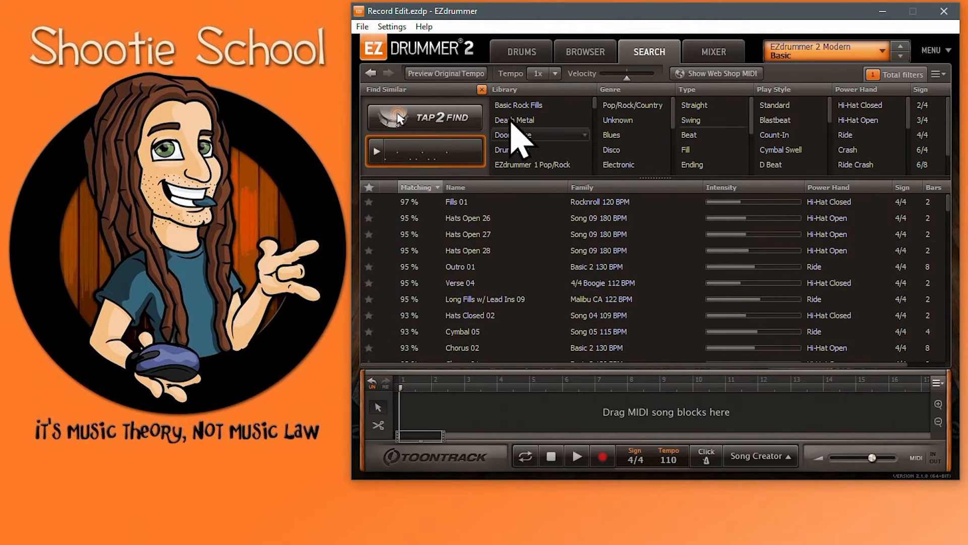
Return to the drum kit view and define a loop range over bars 3 and 4 of the song track
{"action": "left_click", "coordinate": [525, 54]}
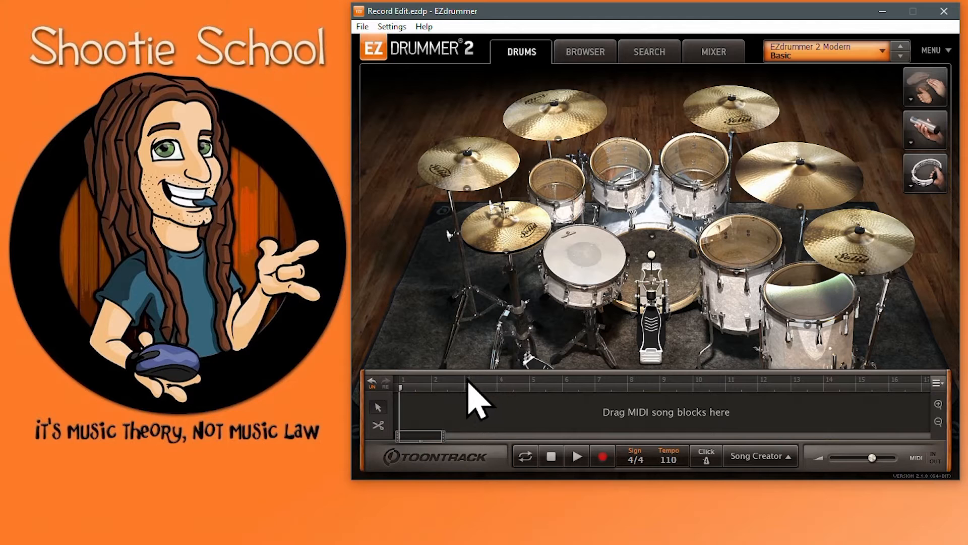
{"action": "left_click_drag", "start_coordinate": [474, 383], "coordinate": [527, 393]}
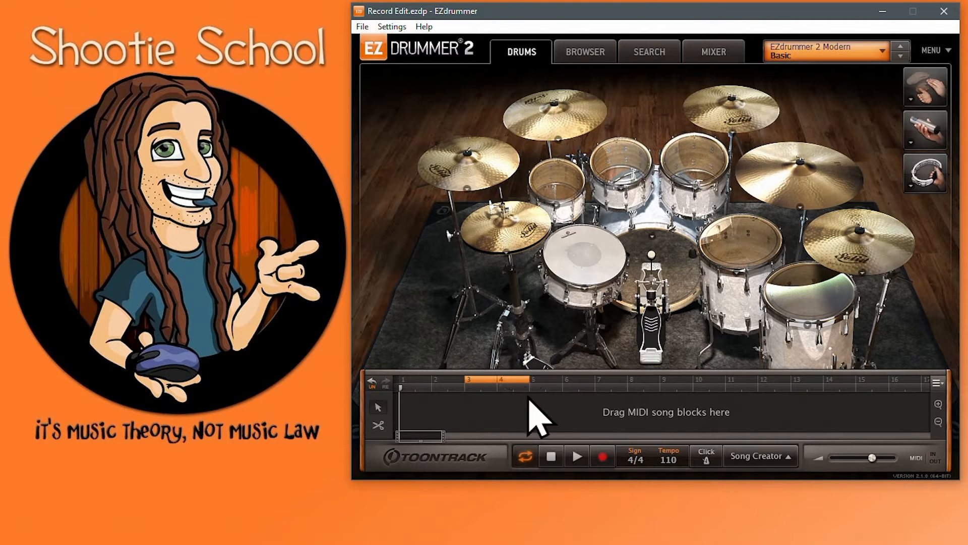
Check the metronome's option to sound only while the song track is playing, and turn on the click
{"action": "left_click", "coordinate": [392, 26]}
{"action": "left_click", "coordinate": [420, 59]}
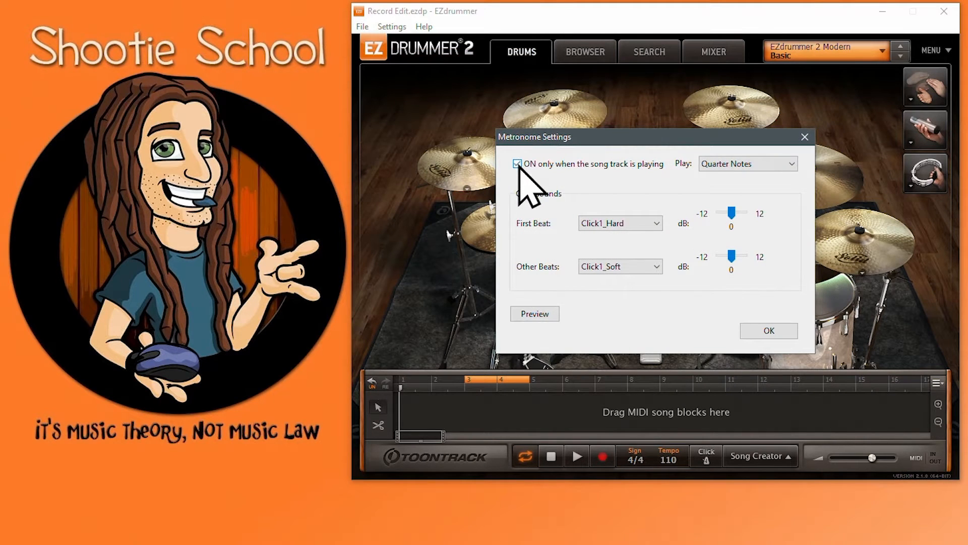
{"action": "left_click", "coordinate": [768, 330]}
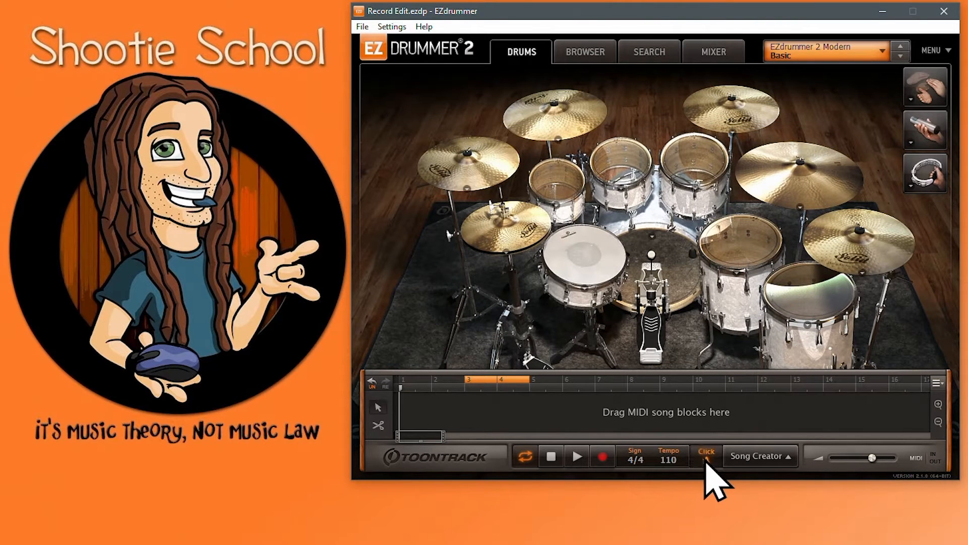
{"action": "left_click", "coordinate": [706, 457]}
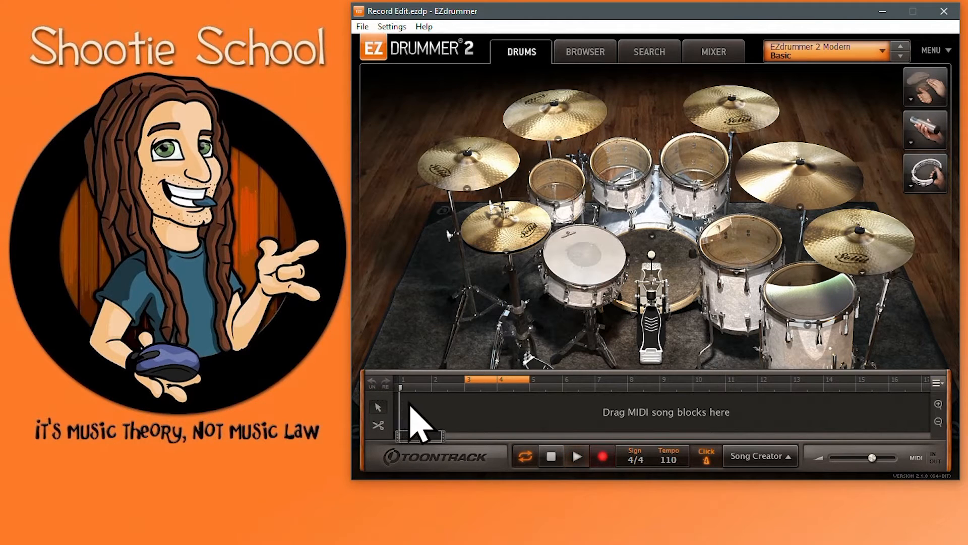
Start a looped recording over bars 3 and 4 and play kick drum hits along with the click
{"action": "left_click", "coordinate": [578, 457]}
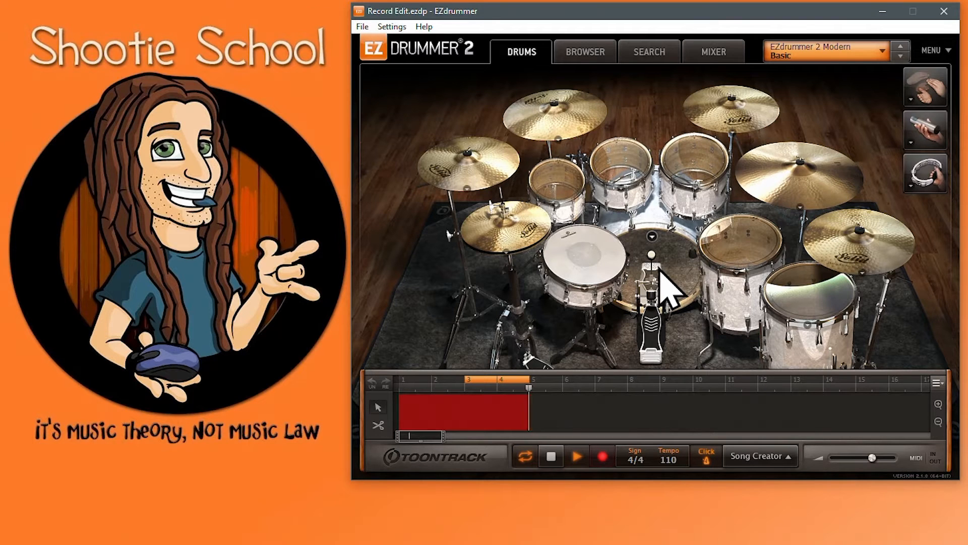
{"action": "left_click", "coordinate": [660, 270]}
{"action": "left_click", "coordinate": [660, 269]}
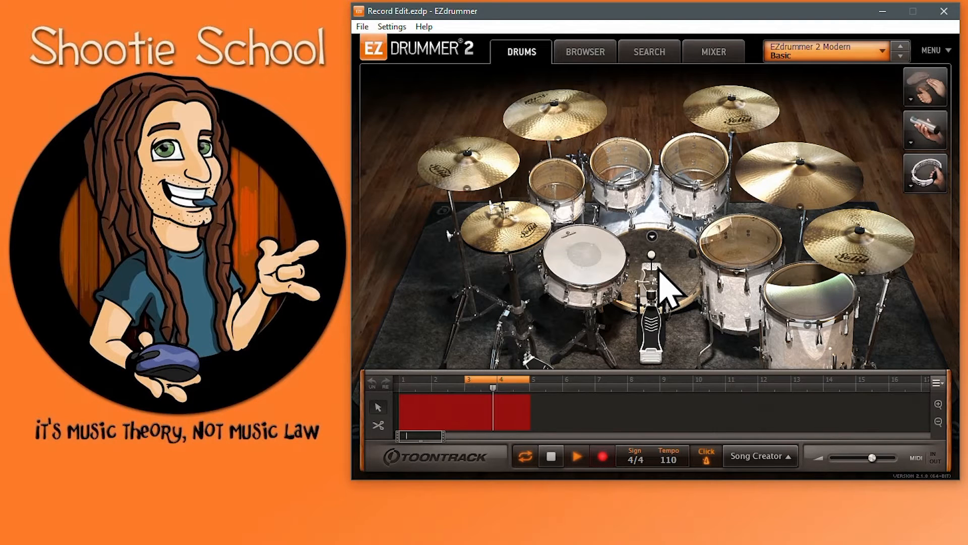
{"action": "left_click", "coordinate": [660, 270]}
{"action": "left_click", "coordinate": [660, 271]}
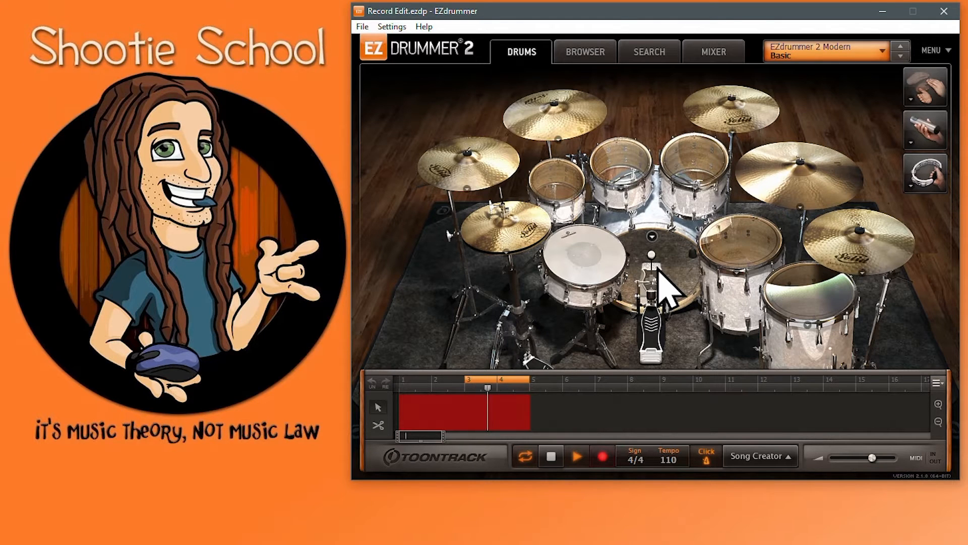
{"action": "left_click", "coordinate": [659, 271]}
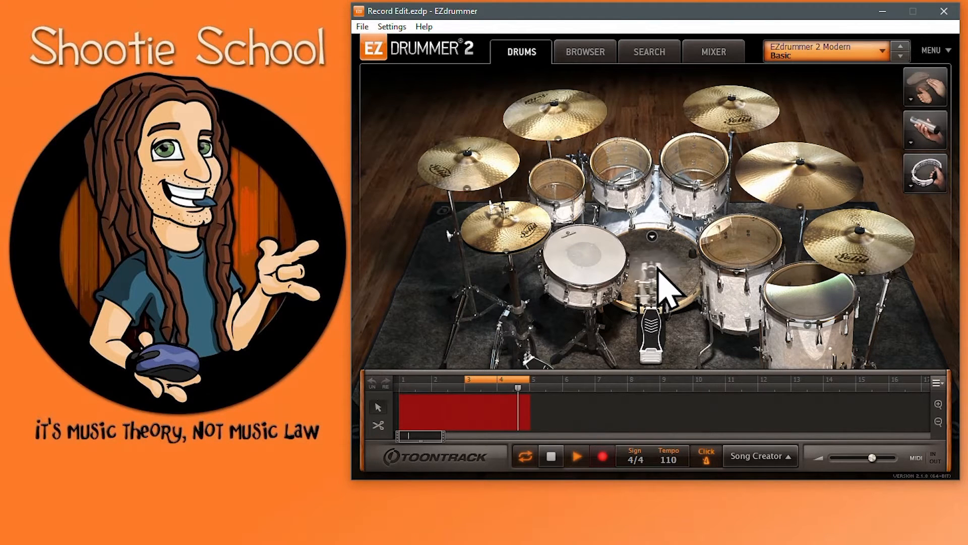
{"action": "left_click", "coordinate": [659, 271]}
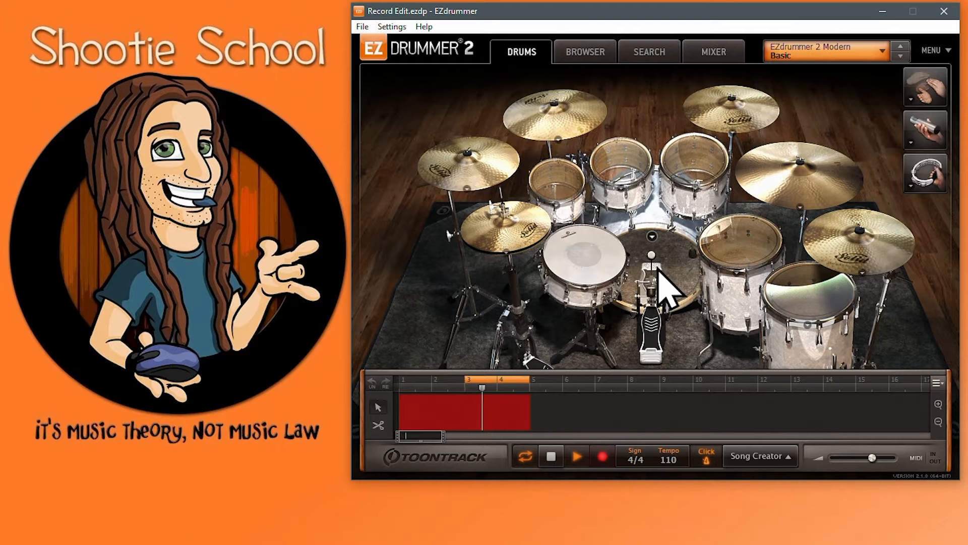
{"action": "left_click", "coordinate": [659, 271]}
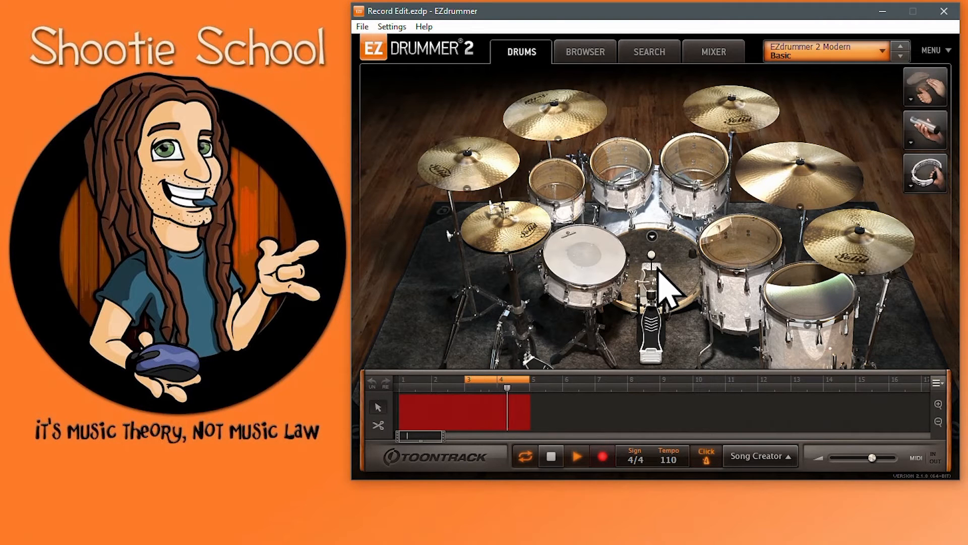
{"action": "left_click", "coordinate": [659, 271]}
{"action": "left_click", "coordinate": [659, 271]}
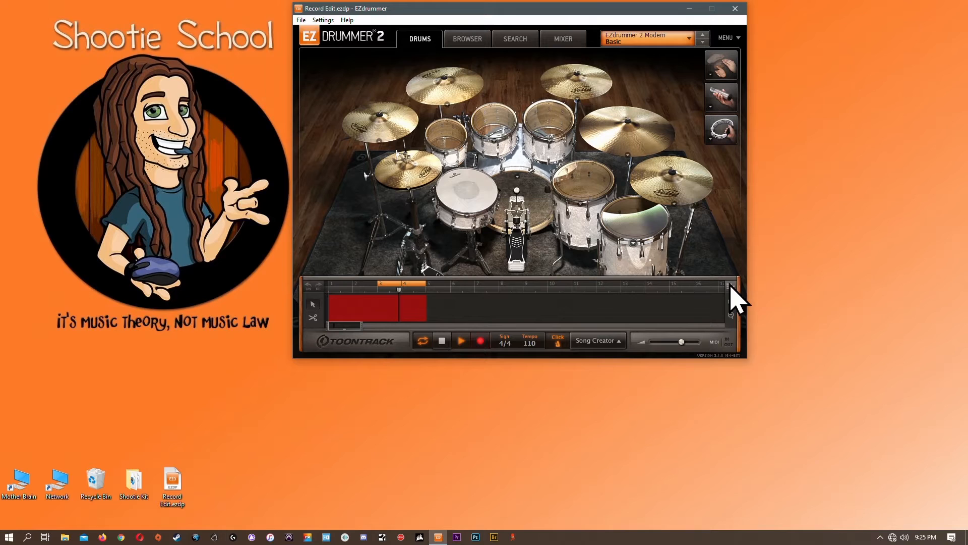
Check the Quantize options in the song track's menu while recording, and stop the recording
{"action": "left_click", "coordinate": [937, 382]}
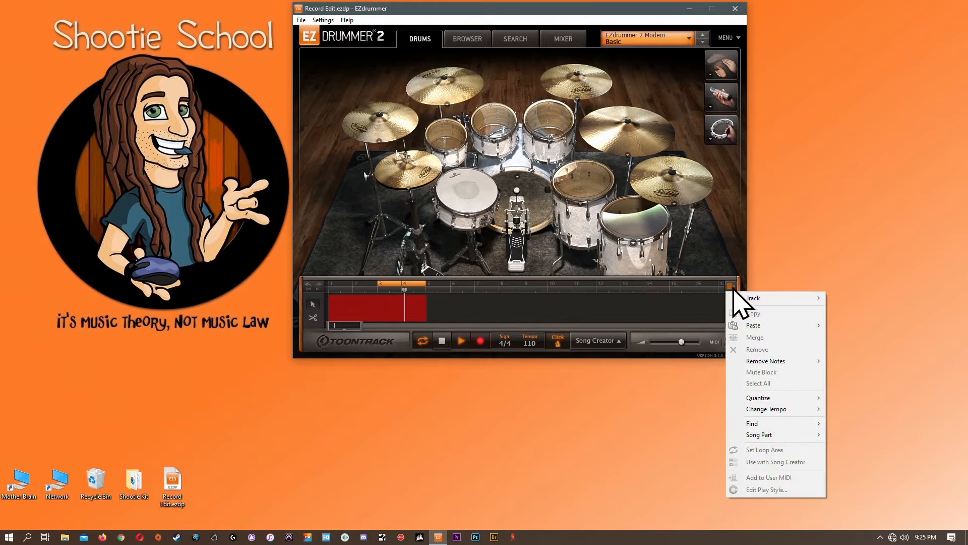
{"action": "mouse_move", "coordinate": [759, 398]}
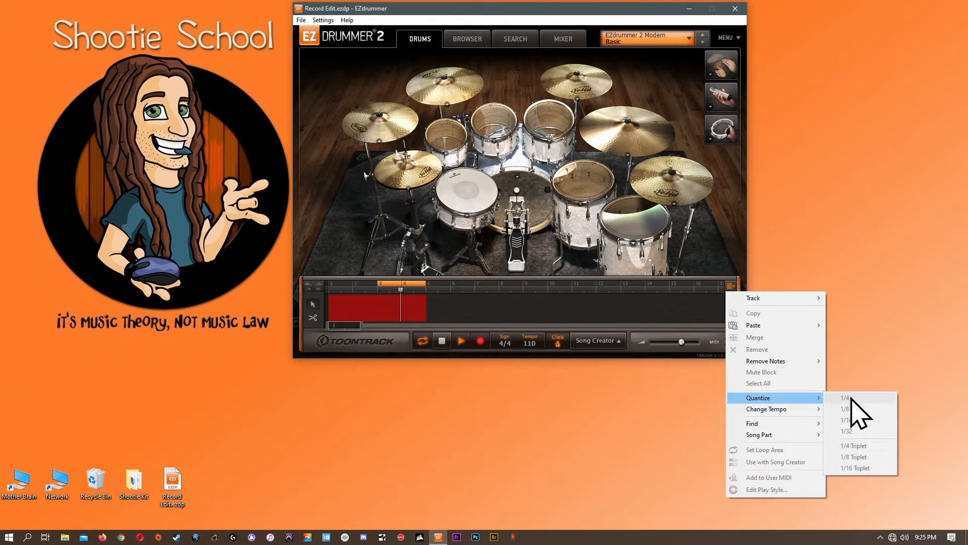
{"action": "left_click", "coordinate": [491, 306]}
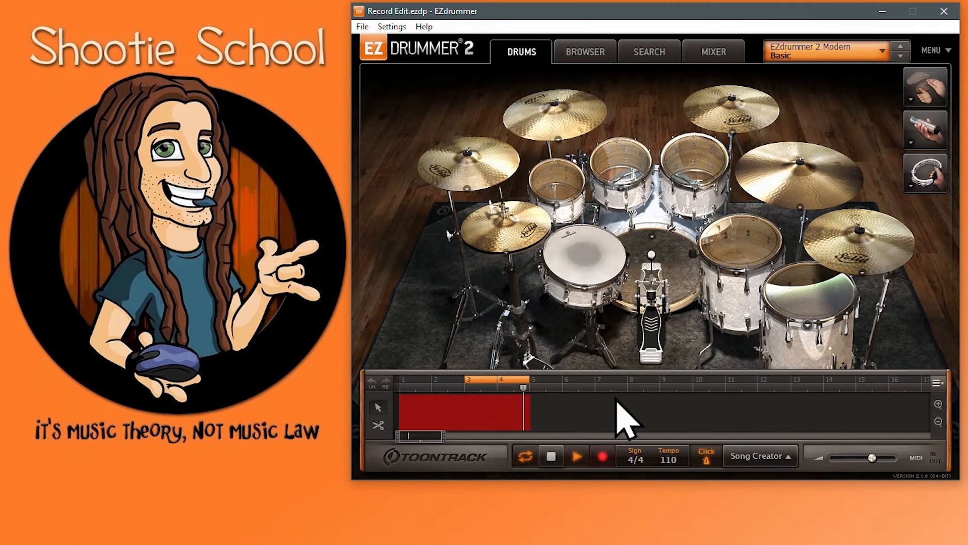
{"action": "left_click", "coordinate": [552, 456]}
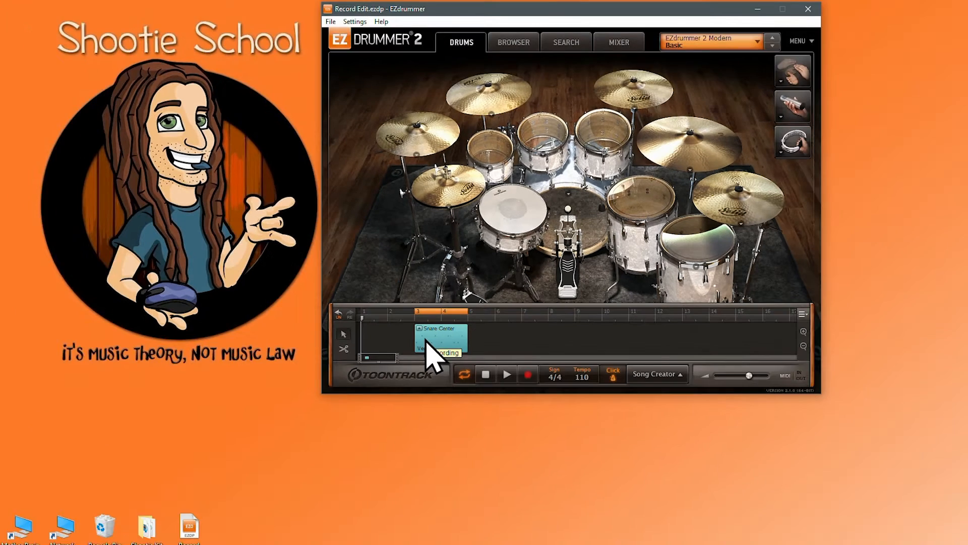
Examine the Quantize note values and triplet options for the recorded Snare Center block, comparing them with its recorded notes
{"action": "right_click", "coordinate": [490, 411]}
{"action": "mouse_move", "coordinate": [548, 522]}
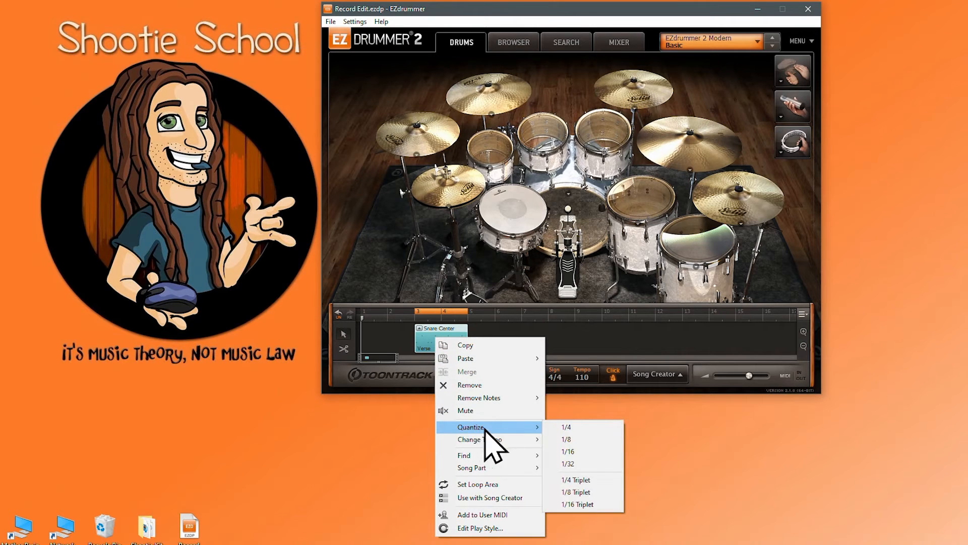
{"action": "left_click", "coordinate": [401, 345]}
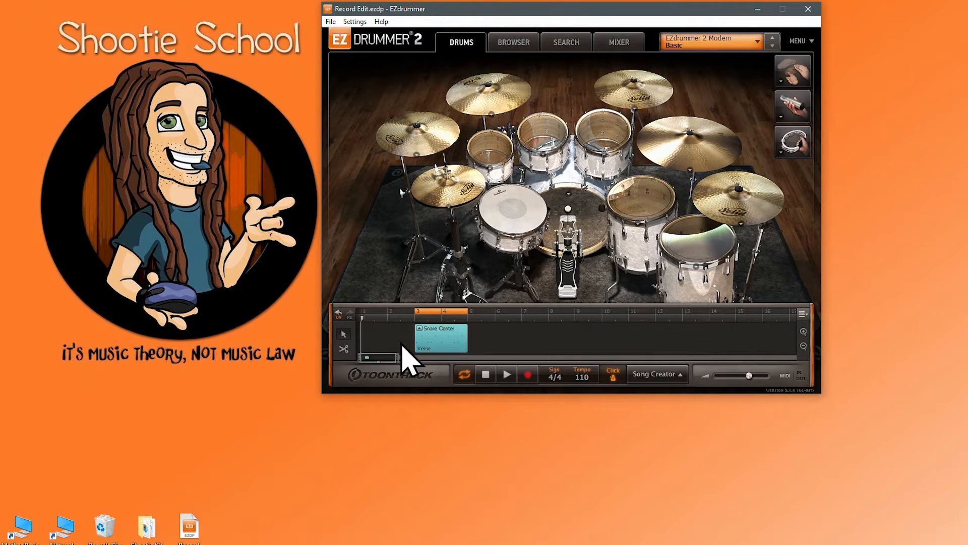
{"action": "right_click", "coordinate": [438, 339]}
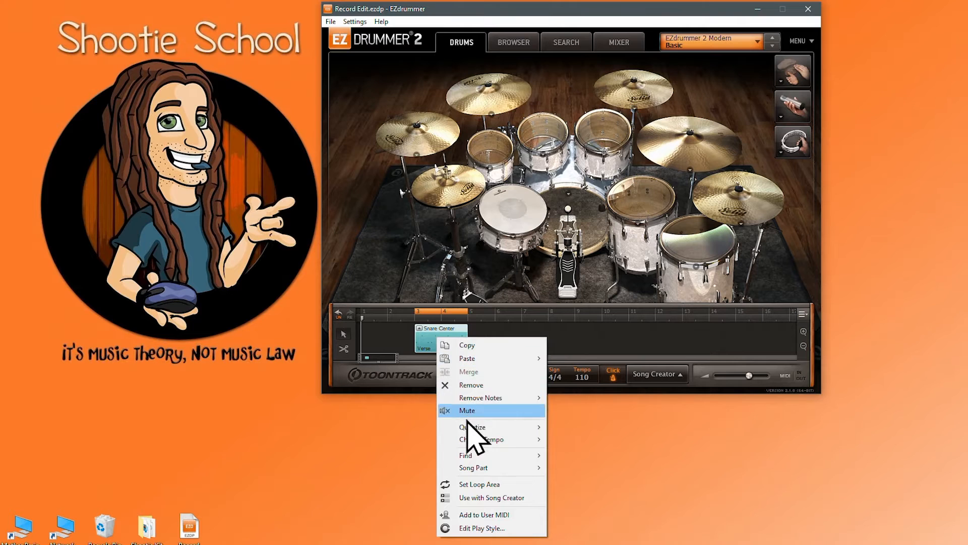
{"action": "mouse_move", "coordinate": [471, 427]}
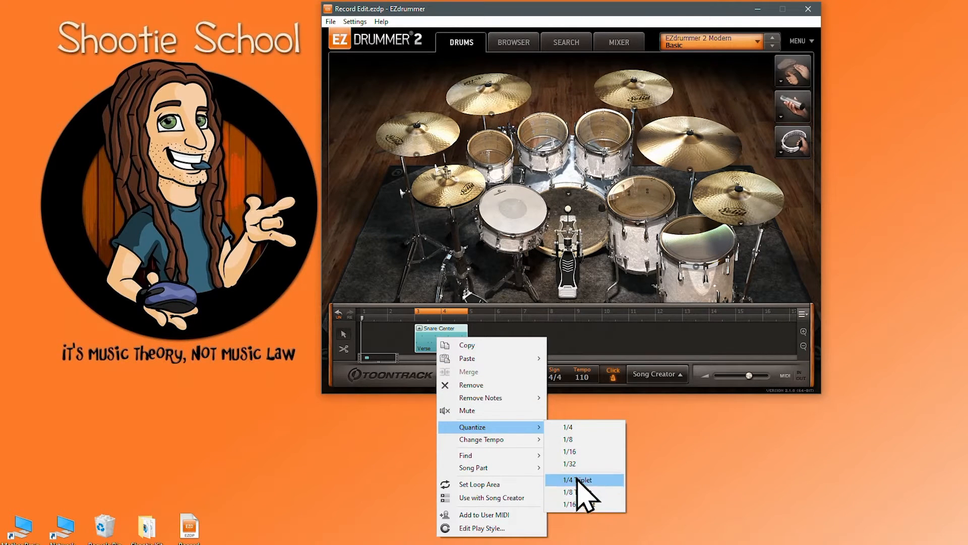
{"action": "left_click", "coordinate": [364, 343]}
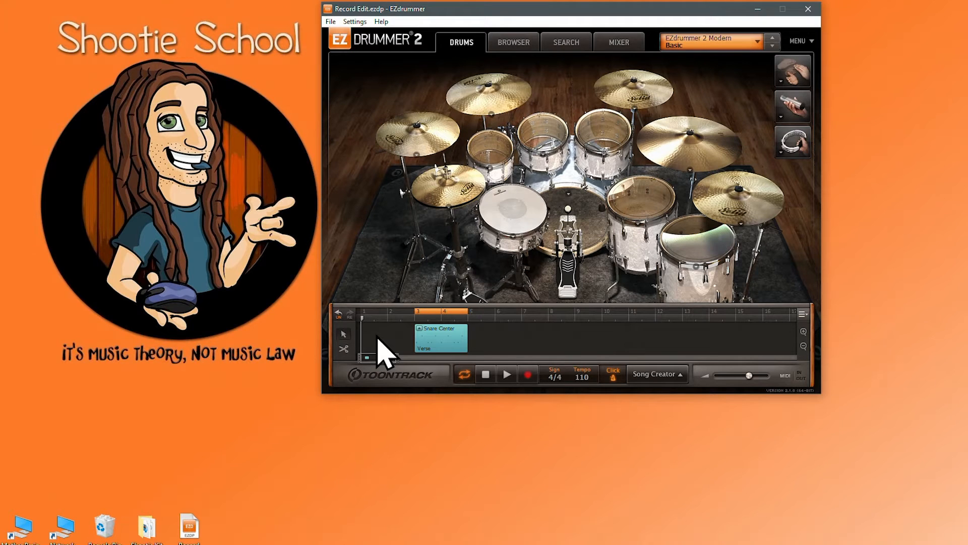
{"action": "right_click", "coordinate": [435, 338]}
{"action": "mouse_move", "coordinate": [509, 429]}
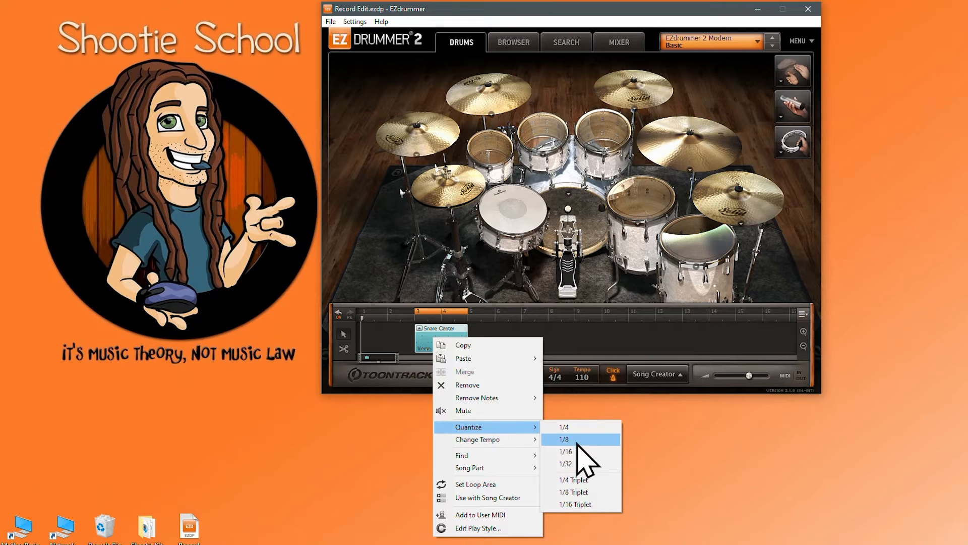
{"action": "left_click", "coordinate": [568, 342]}
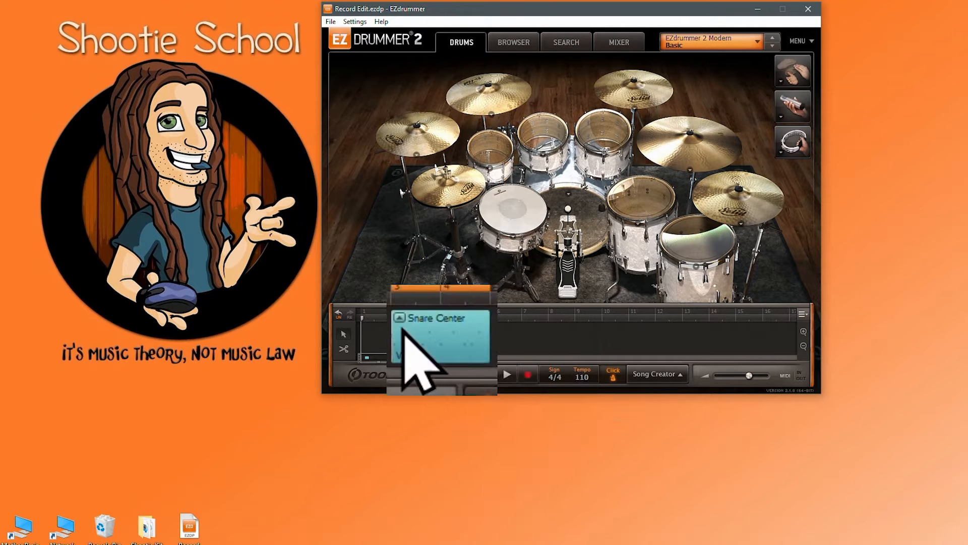
{"action": "right_click", "coordinate": [442, 334]}
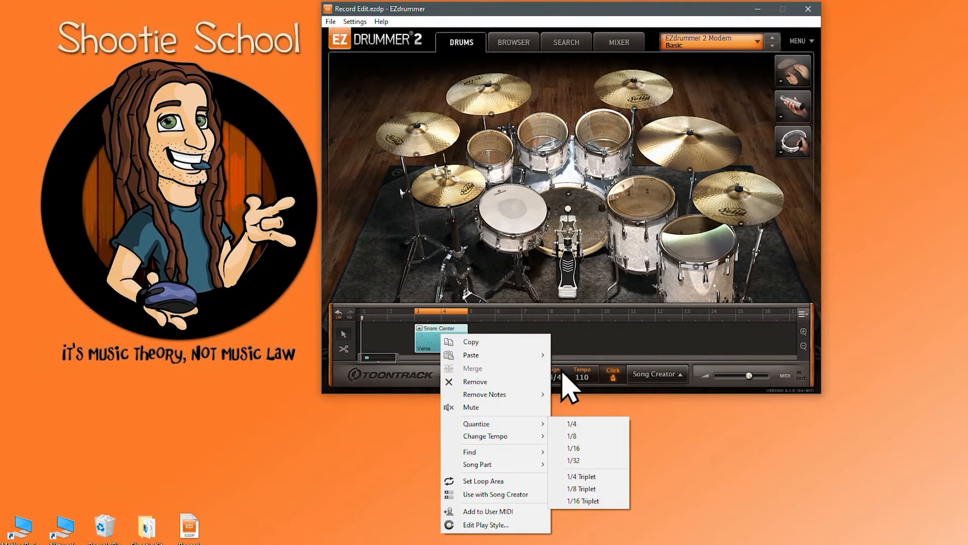
{"action": "left_click", "coordinate": [597, 338]}
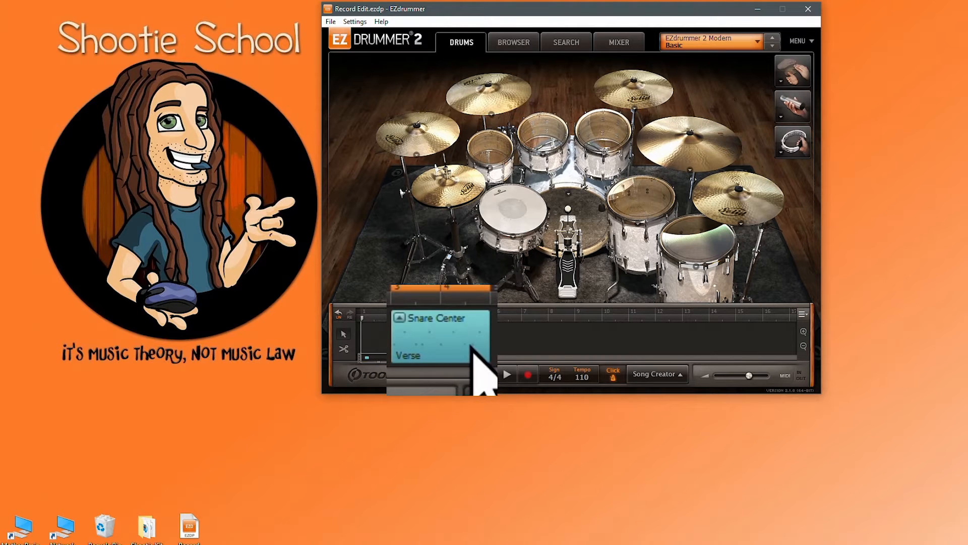
Try 1/4 quantization on the Snare Center block with loop playback, and undo it
{"action": "right_click", "coordinate": [440, 338]}
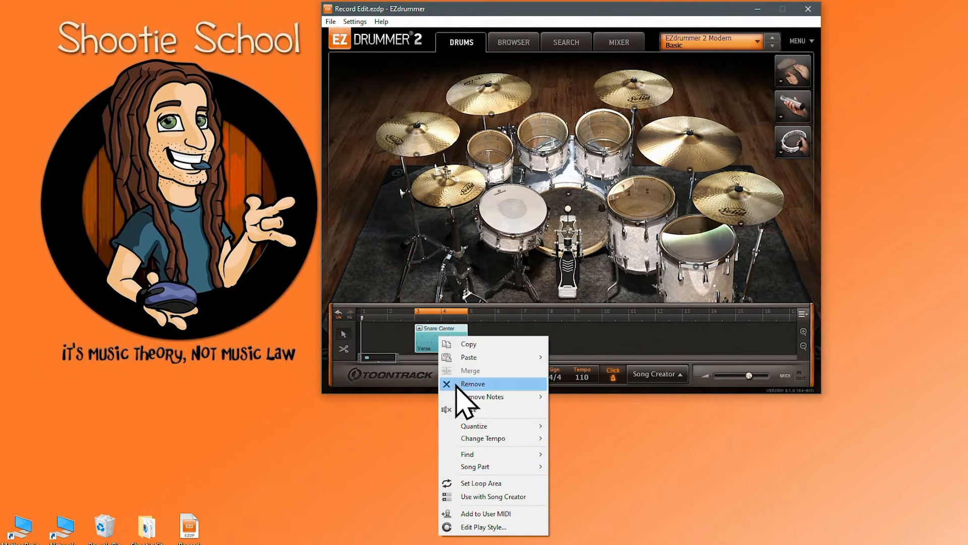
{"action": "mouse_move", "coordinate": [459, 425]}
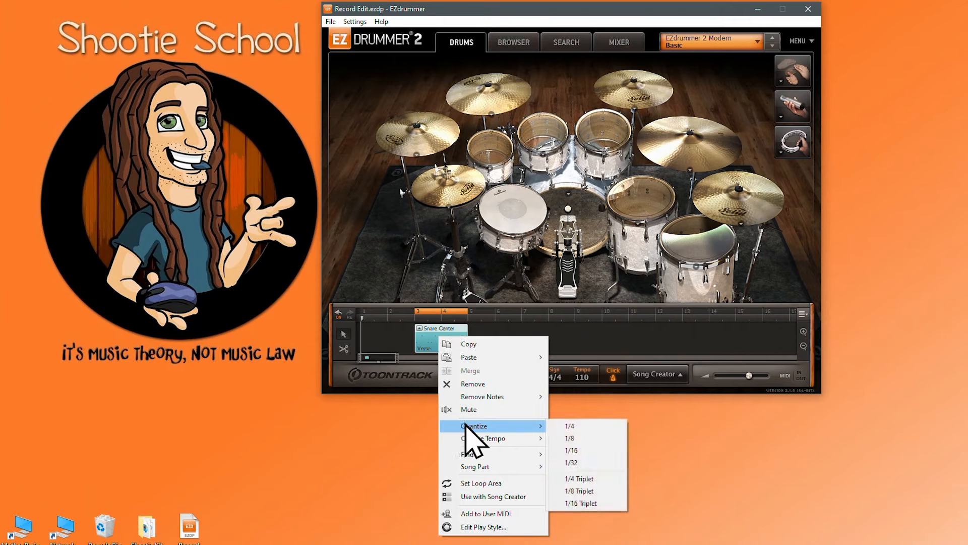
{"action": "left_click", "coordinate": [577, 426]}
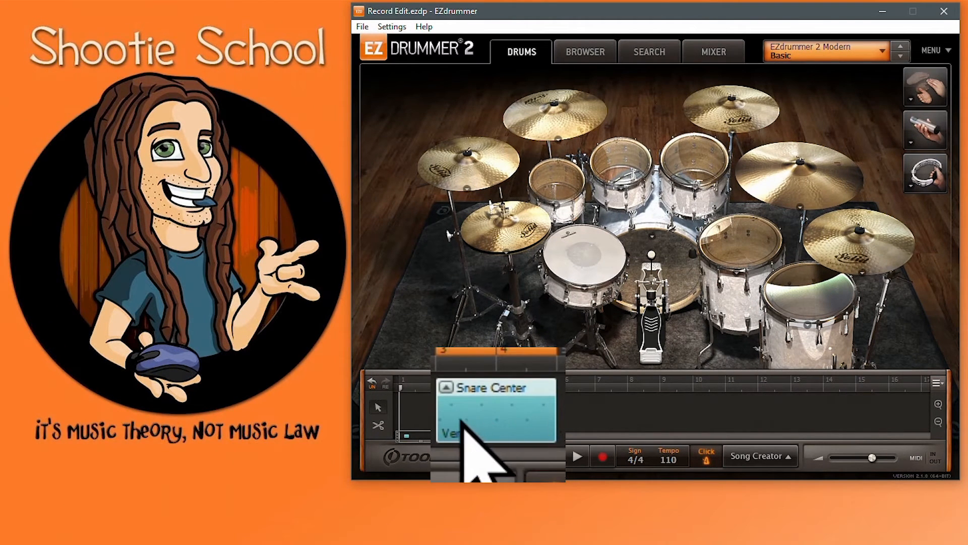
{"action": "left_click", "coordinate": [575, 455]}
{"action": "left_click", "coordinate": [466, 388]}
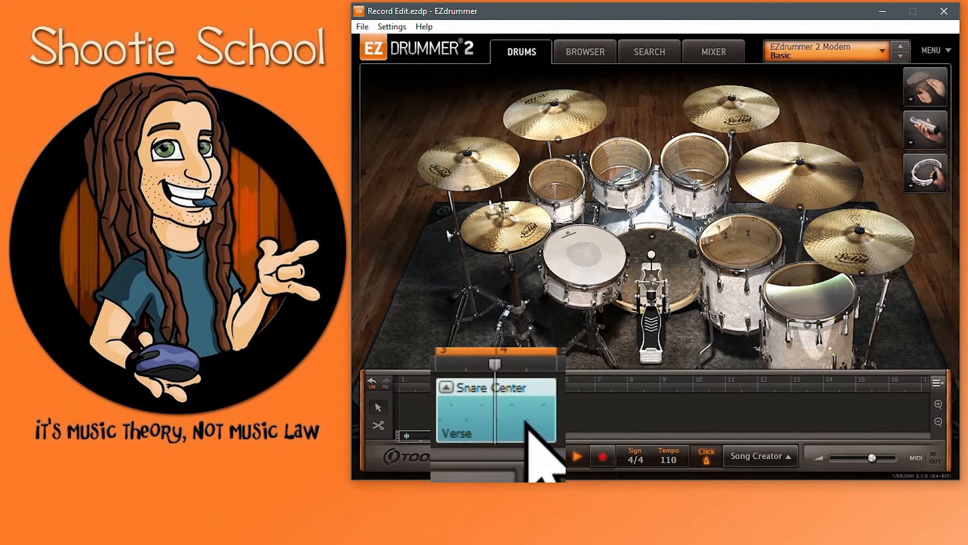
{"action": "left_click", "coordinate": [372, 382]}
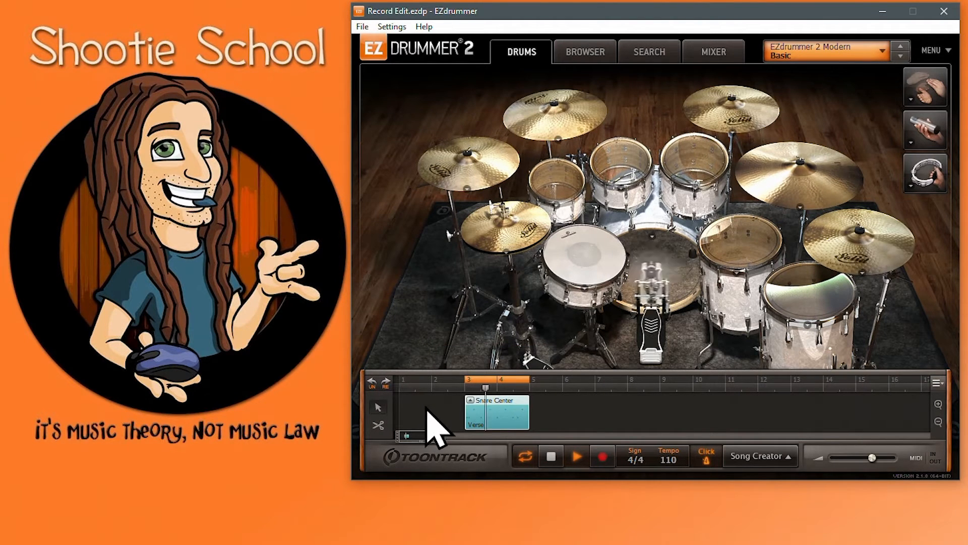
Quantize the Snare Center block to 1/8
{"action": "right_click", "coordinate": [487, 414]}
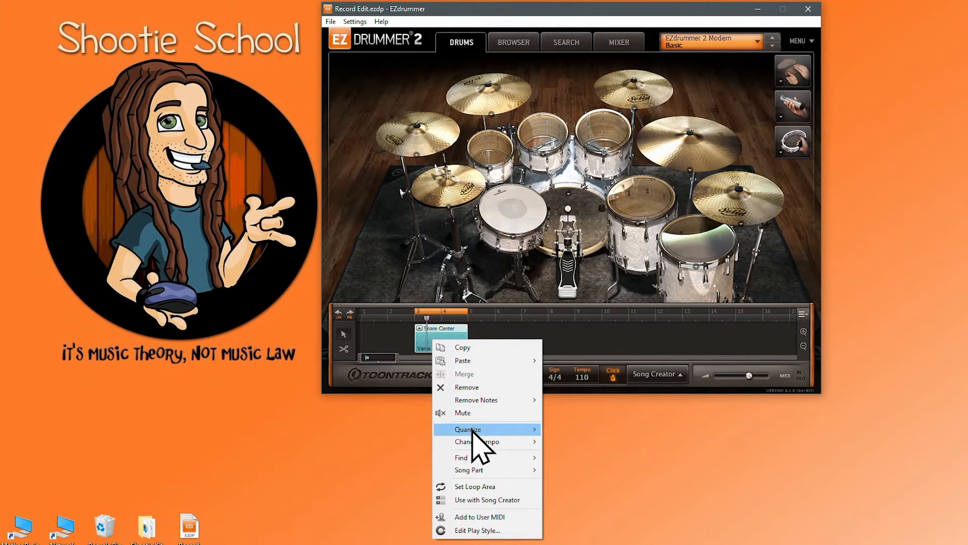
{"action": "mouse_move", "coordinate": [612, 527]}
{"action": "left_click", "coordinate": [562, 441]}
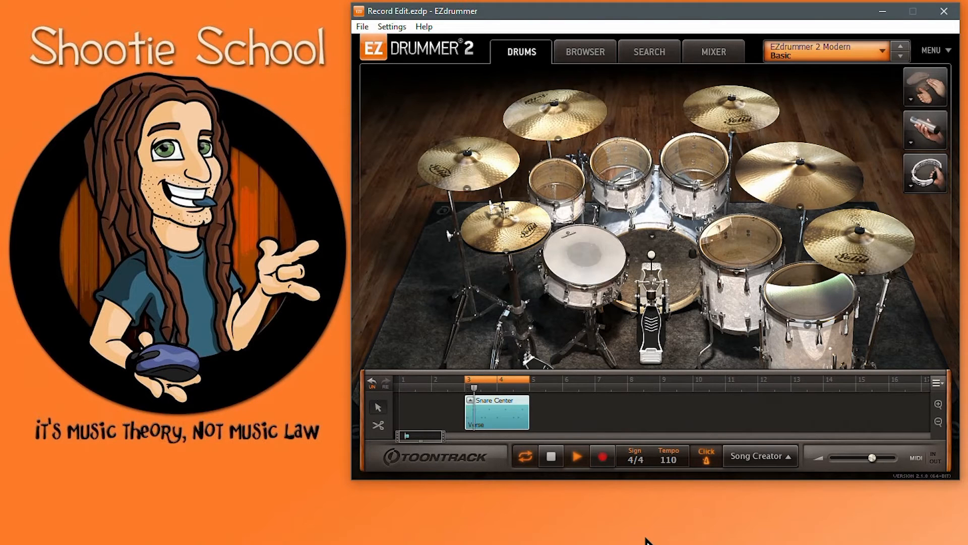
Listen to the quantized block with the metronome click switched off and on again, and stop playback
{"action": "left_click", "coordinate": [707, 458]}
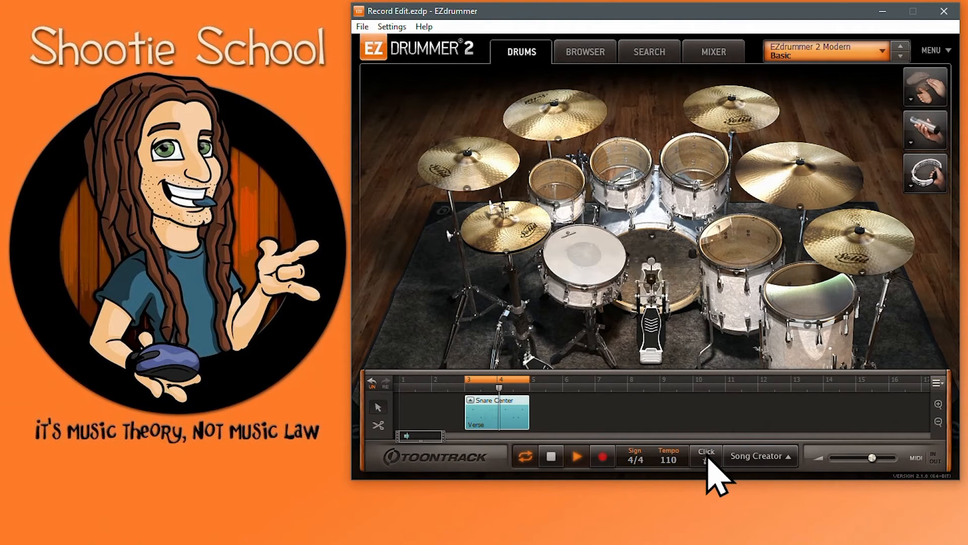
{"action": "left_click", "coordinate": [707, 457]}
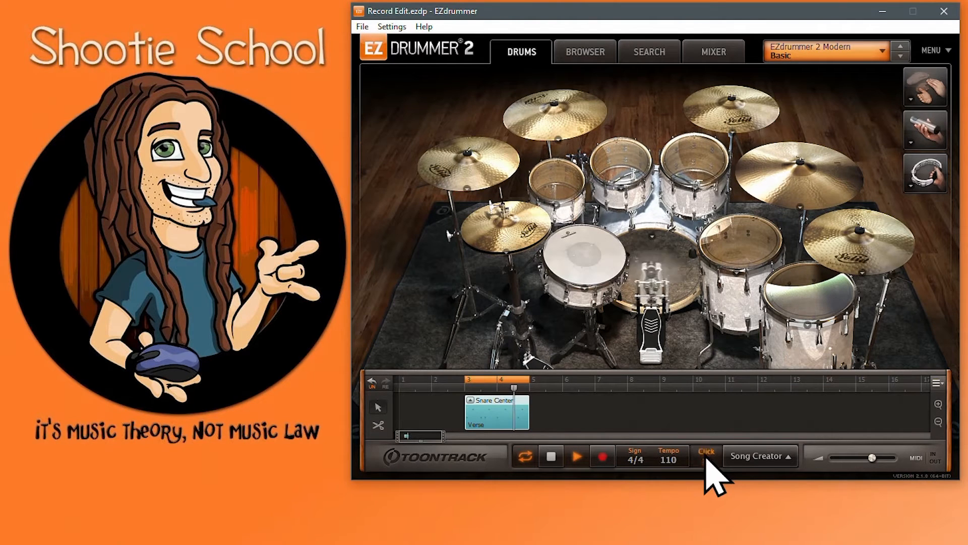
{"action": "left_click", "coordinate": [551, 457]}
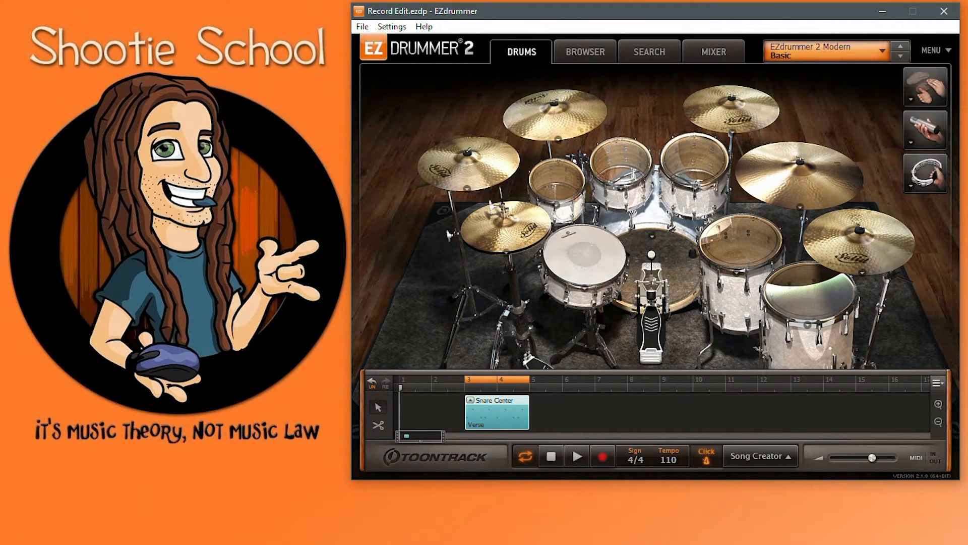
Overdub hi-hat hits on the looped drum part and quantize the resulting block to 1/8
{"action": "left_click", "coordinate": [603, 457]}
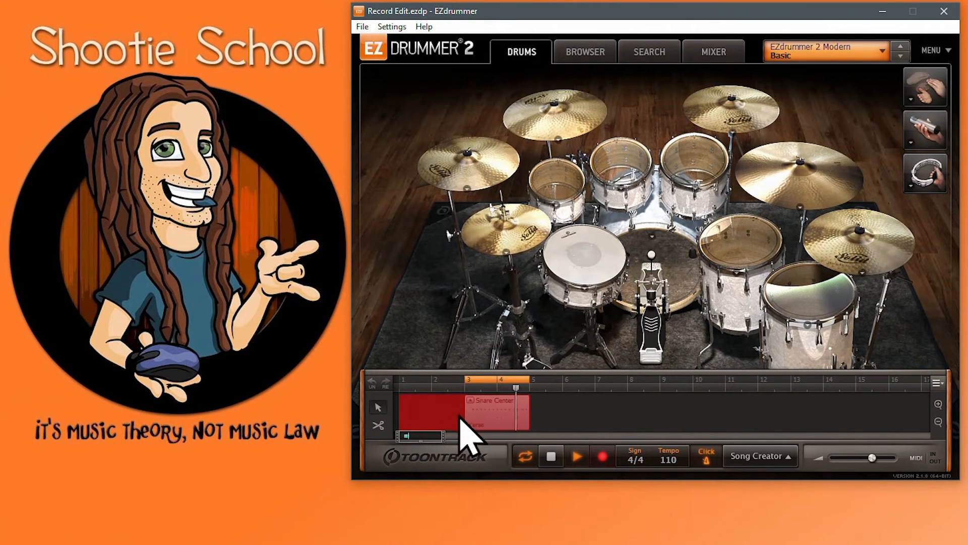
{"action": "left_click", "coordinate": [551, 456]}
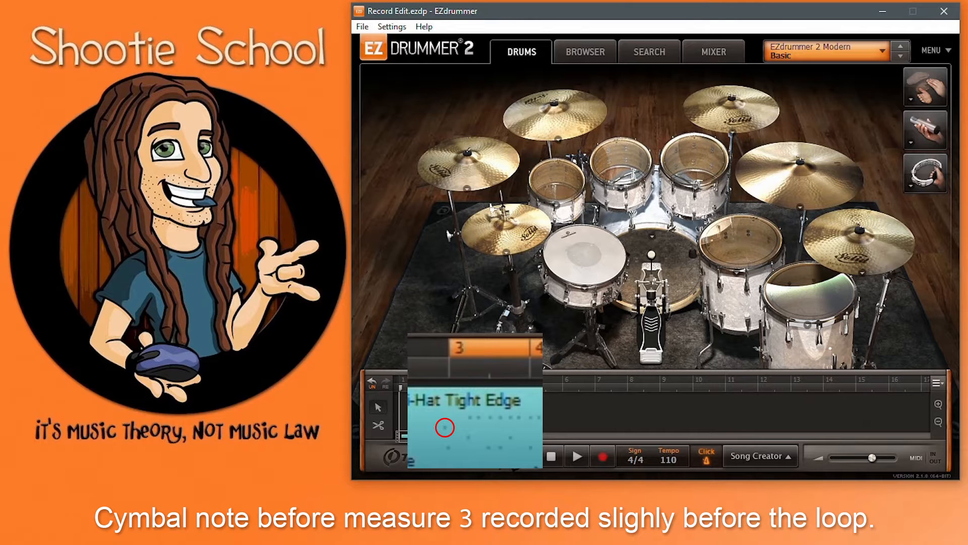
{"action": "right_click", "coordinate": [481, 413]}
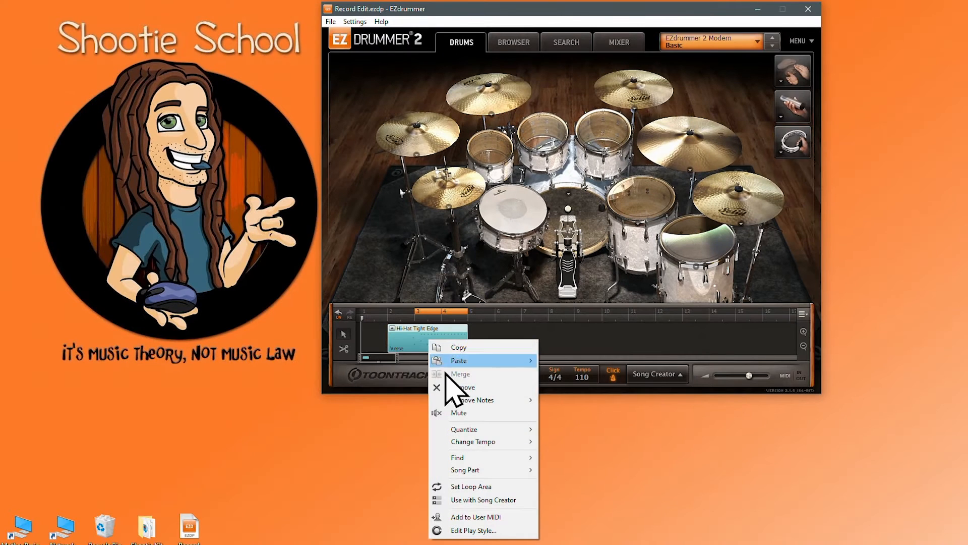
{"action": "mouse_move", "coordinate": [520, 525]}
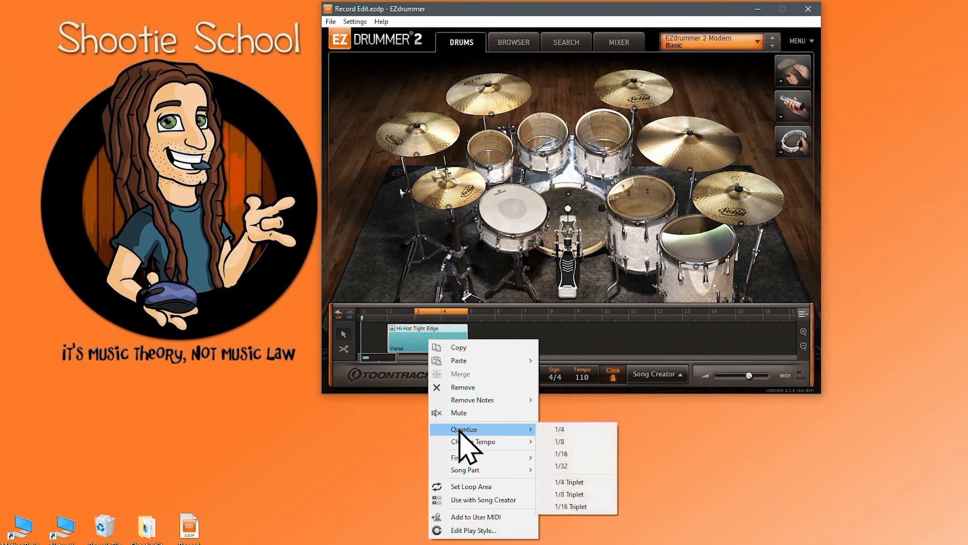
{"action": "left_click", "coordinate": [571, 442]}
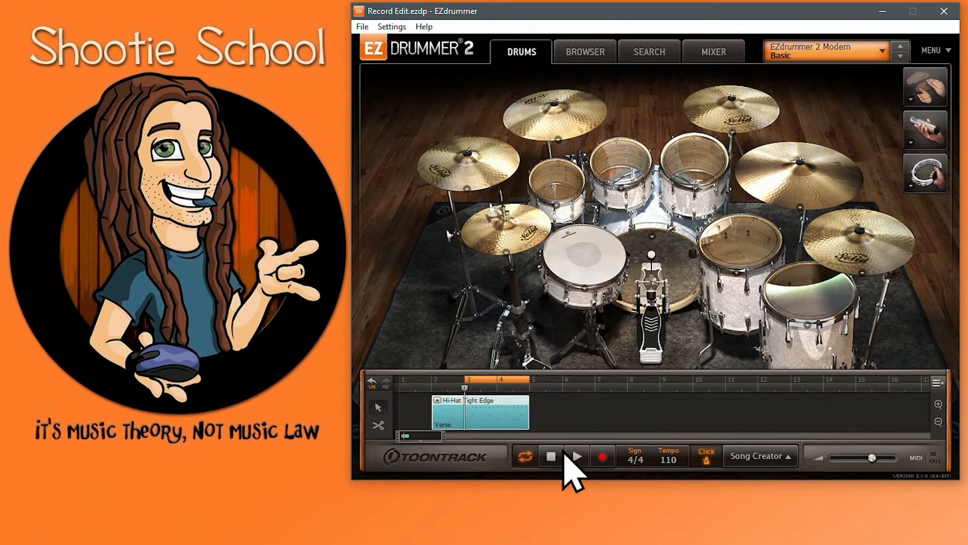
Listen to the quantized Hi-Hat Tight Edge block in the loop and stop playback
{"action": "left_click", "coordinate": [578, 457]}
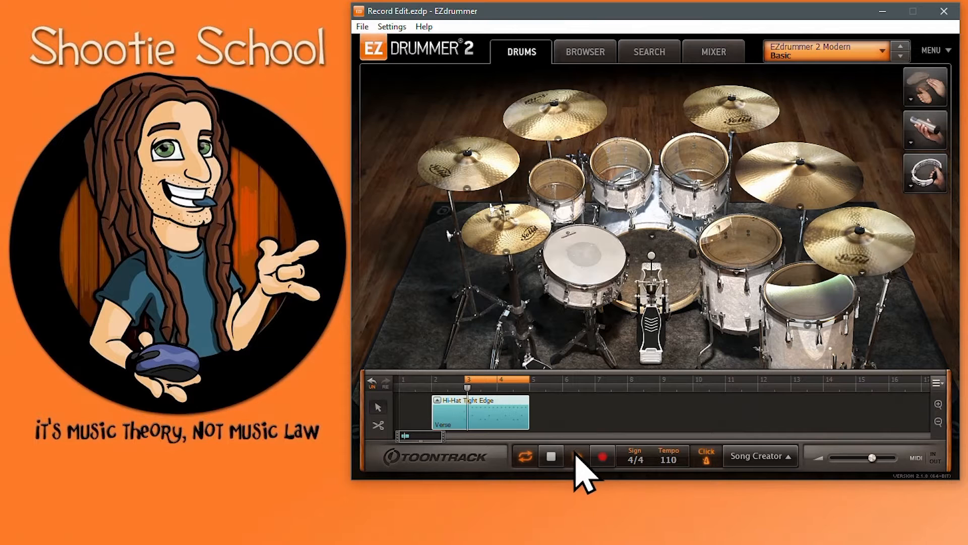
{"action": "left_click", "coordinate": [551, 457]}
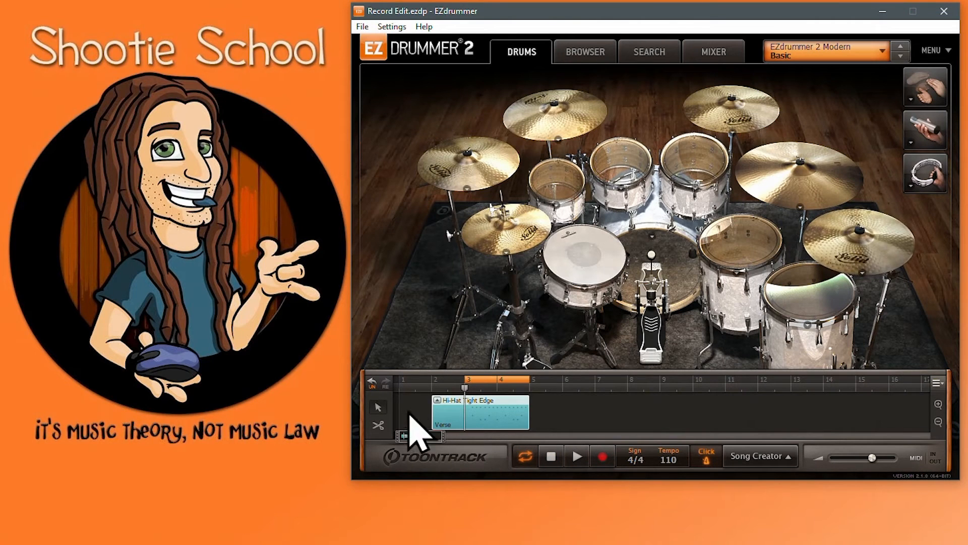
Split the Hi-Hat Tight Edge block at bar 3 with the scissors tool
{"action": "left_click", "coordinate": [377, 425]}
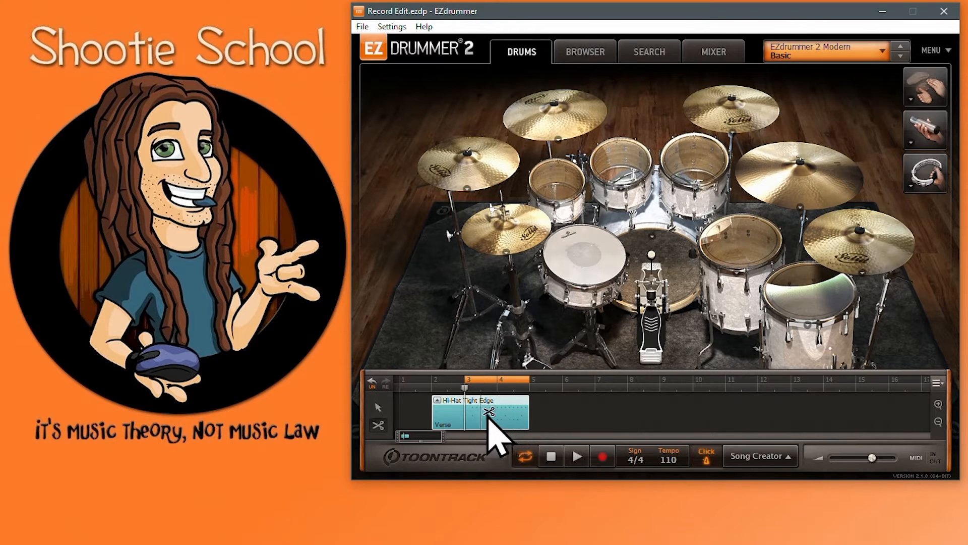
{"action": "scroll", "coordinate": [487, 421], "scroll_direction": "up", "scroll_amount": 3}
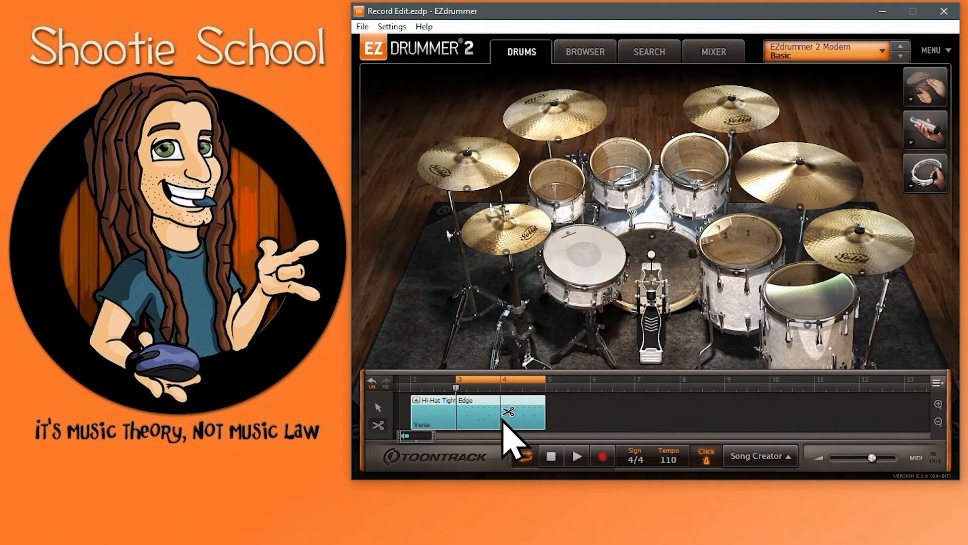
{"action": "scroll", "coordinate": [486, 411], "scroll_direction": "up", "scroll_amount": 3}
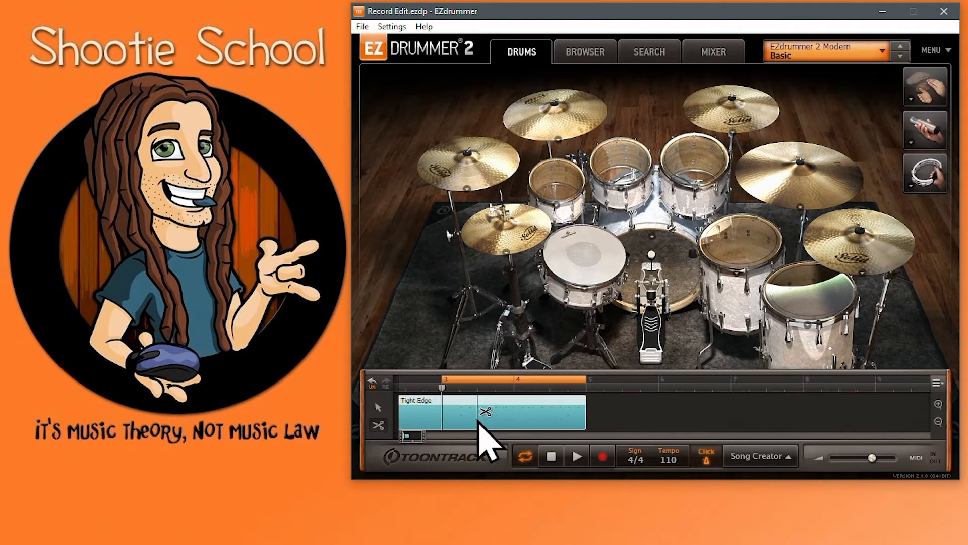
{"action": "scroll", "coordinate": [486, 412], "scroll_direction": "up", "scroll_amount": 1}
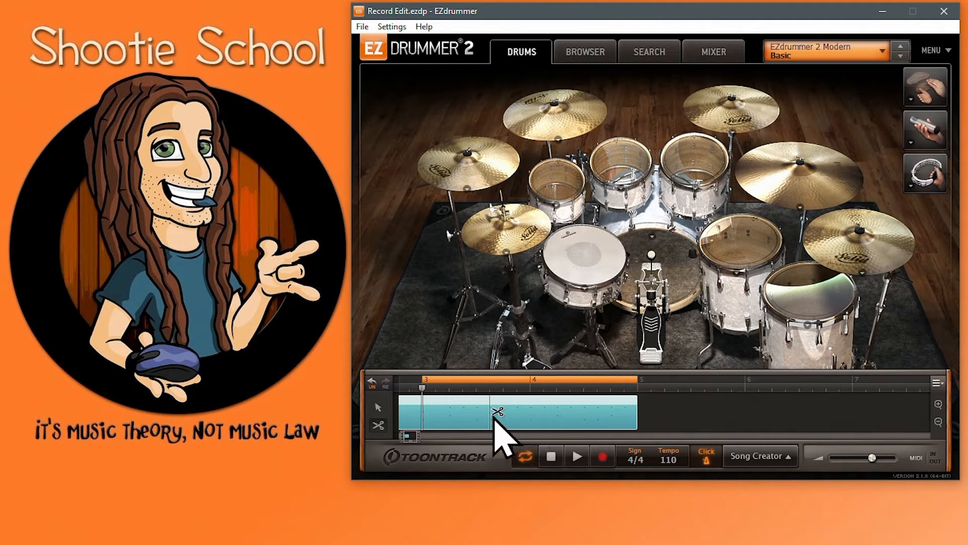
{"action": "scroll", "coordinate": [497, 411], "scroll_direction": "up", "scroll_amount": 1}
{"action": "scroll", "coordinate": [488, 411], "scroll_direction": "up", "scroll_amount": 1}
{"action": "scroll", "coordinate": [479, 411], "scroll_direction": "up", "scroll_amount": 1}
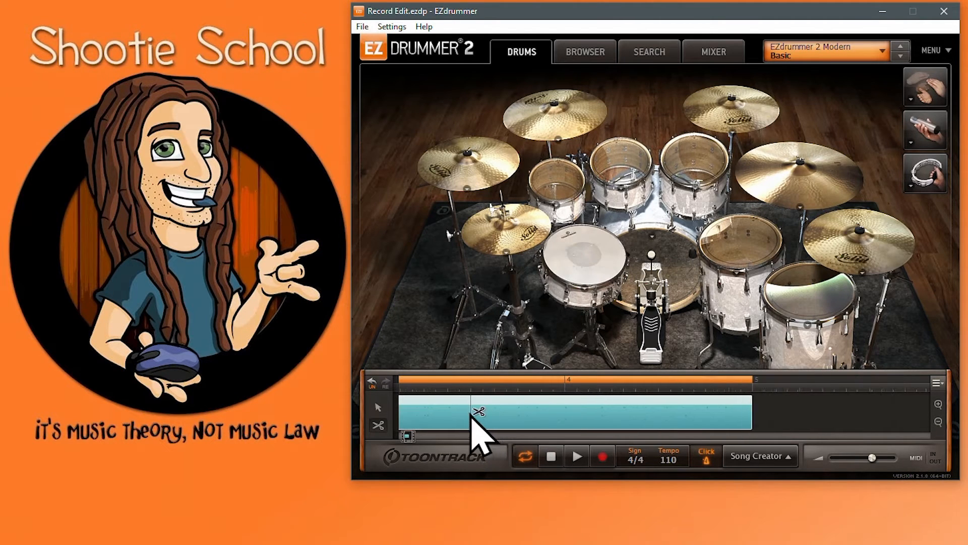
{"action": "scroll", "coordinate": [497, 411], "scroll_direction": "up", "scroll_amount": 2}
{"action": "scroll", "coordinate": [502, 411], "scroll_direction": "down", "scroll_amount": 4}
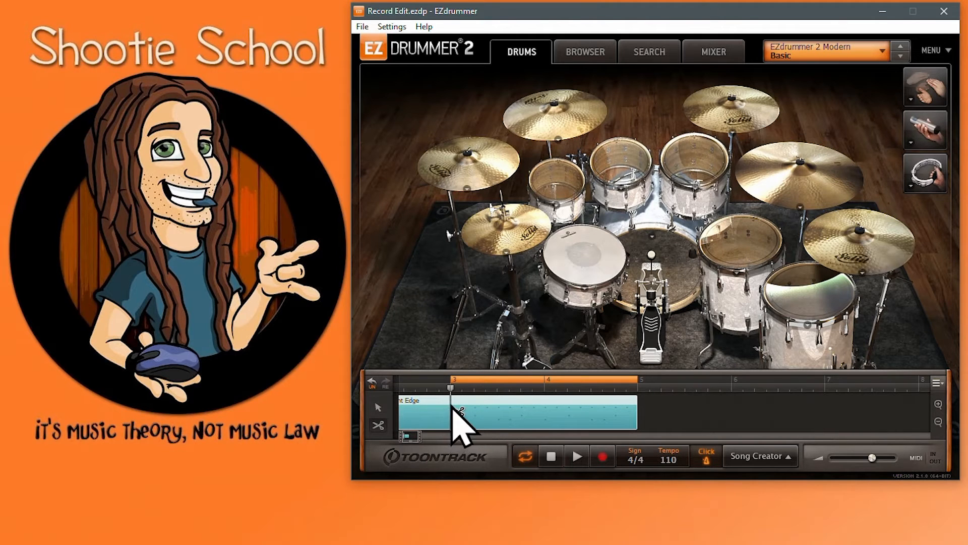
{"action": "scroll", "coordinate": [452, 415], "scroll_direction": "down", "scroll_amount": 2}
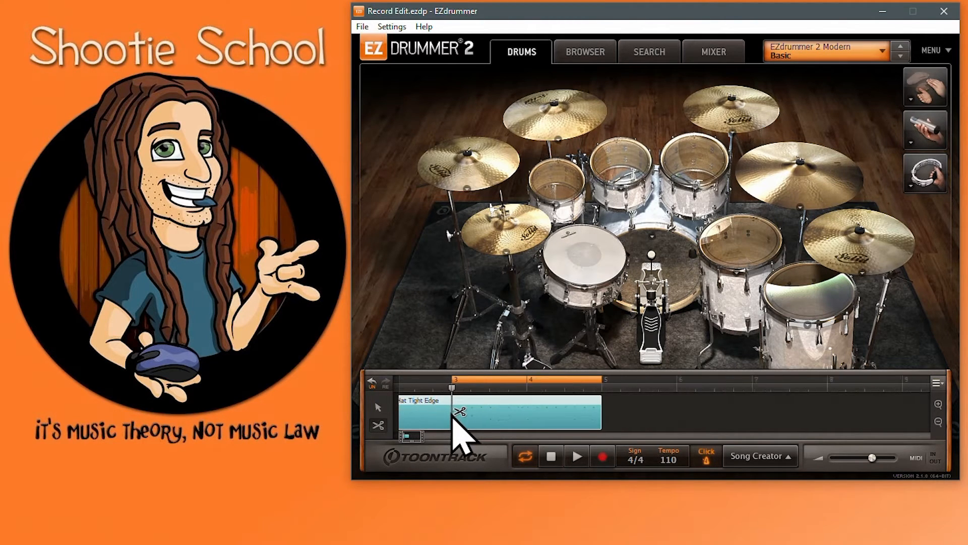
{"action": "left_click", "coordinate": [453, 415]}
{"action": "scroll", "coordinate": [453, 416], "scroll_direction": "down", "scroll_amount": 2}
{"action": "scroll", "coordinate": [454, 417], "scroll_direction": "down", "scroll_amount": 2}
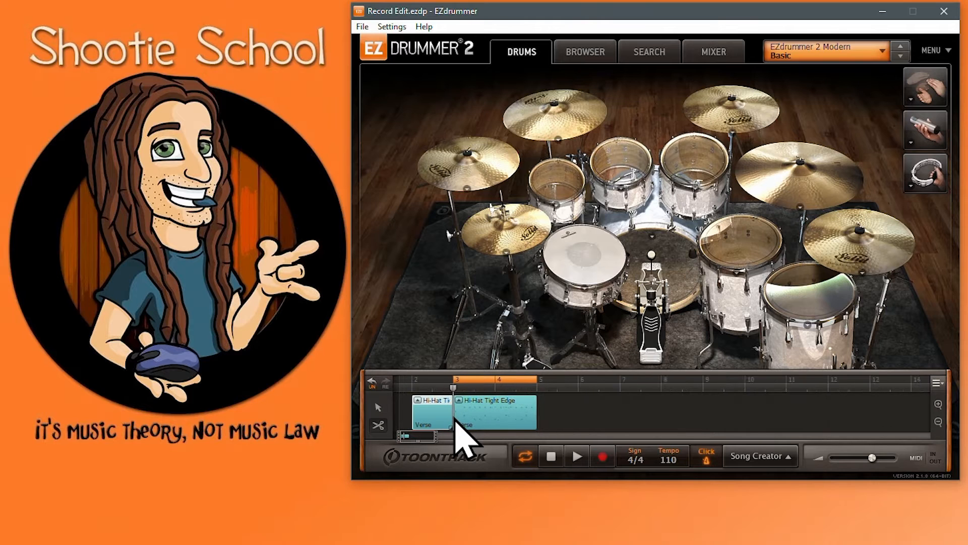
Remove the piece of the block before bar 3, and undo both the removal and the split
{"action": "left_click", "coordinate": [382, 410]}
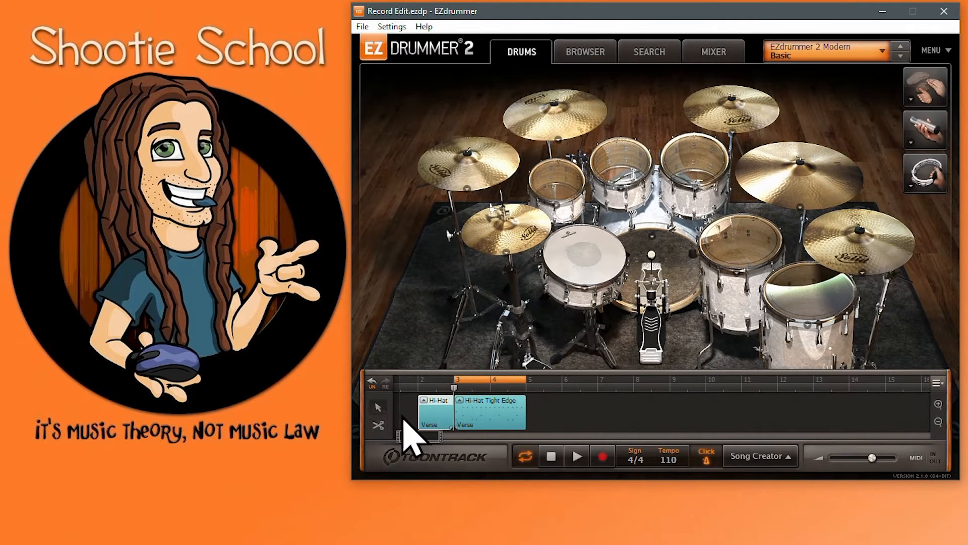
{"action": "right_click", "coordinate": [431, 419]}
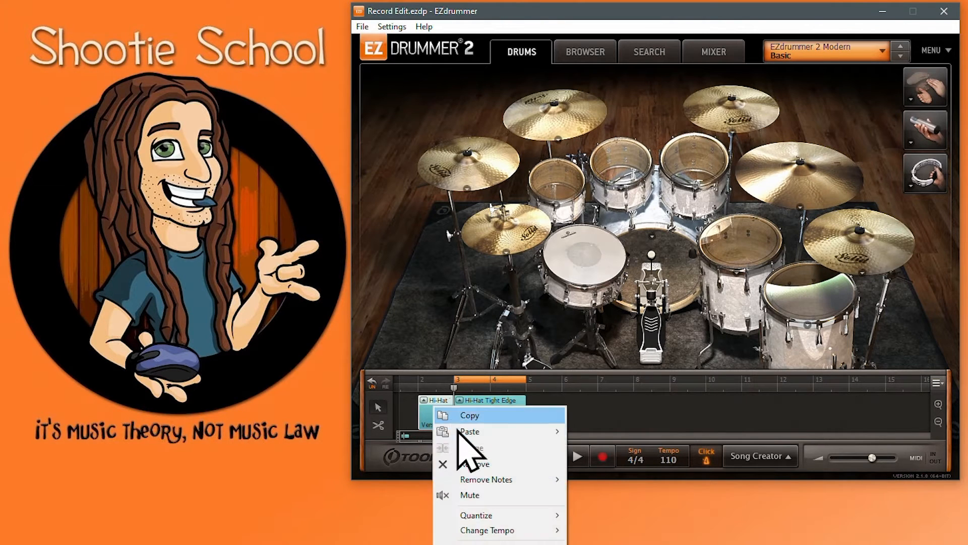
{"action": "left_click", "coordinate": [467, 461]}
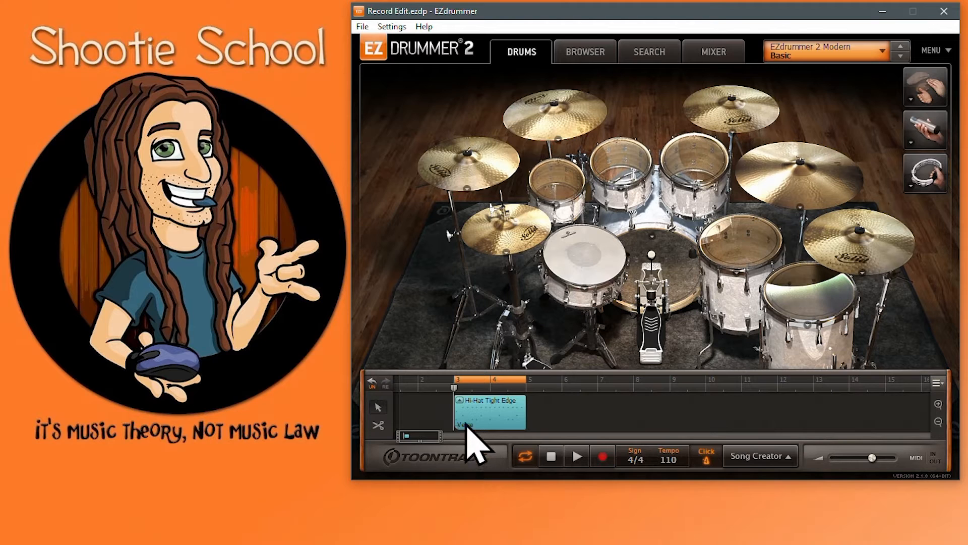
{"action": "left_click", "coordinate": [373, 385]}
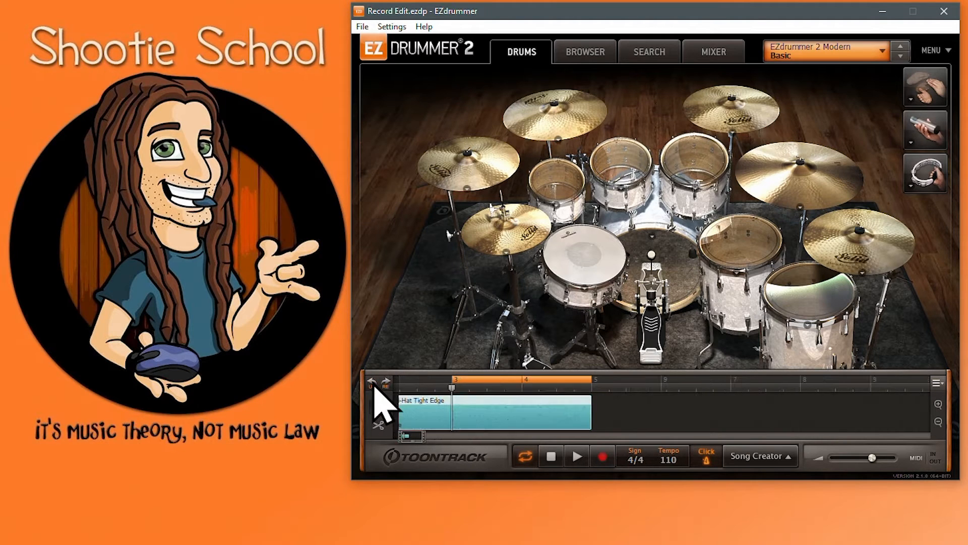
Trim the start of the Hi-Hat Tight Edge block from bar 2 to bar 3
{"action": "scroll", "coordinate": [439, 405], "scroll_direction": "down", "scroll_amount": 3}
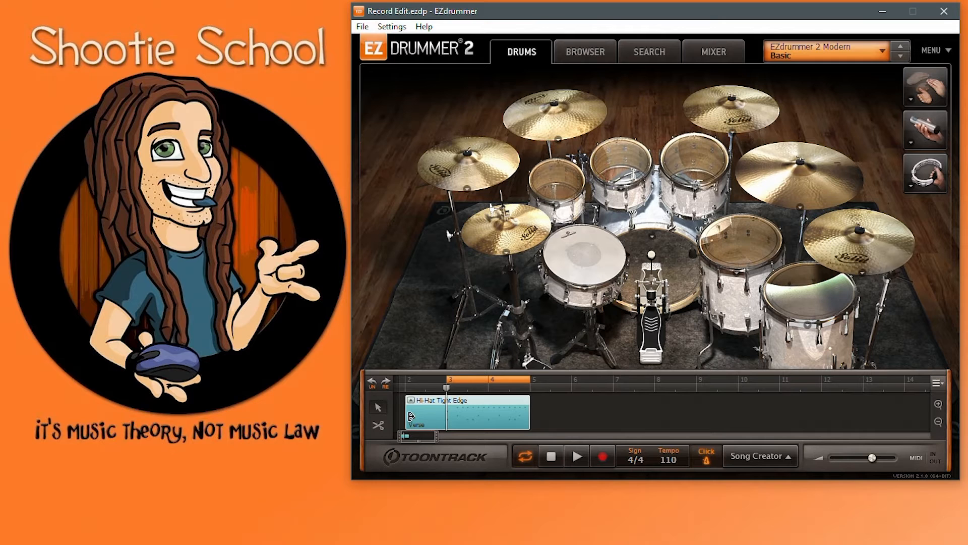
{"action": "scroll", "coordinate": [412, 415], "scroll_direction": "left", "scroll_amount": 1}
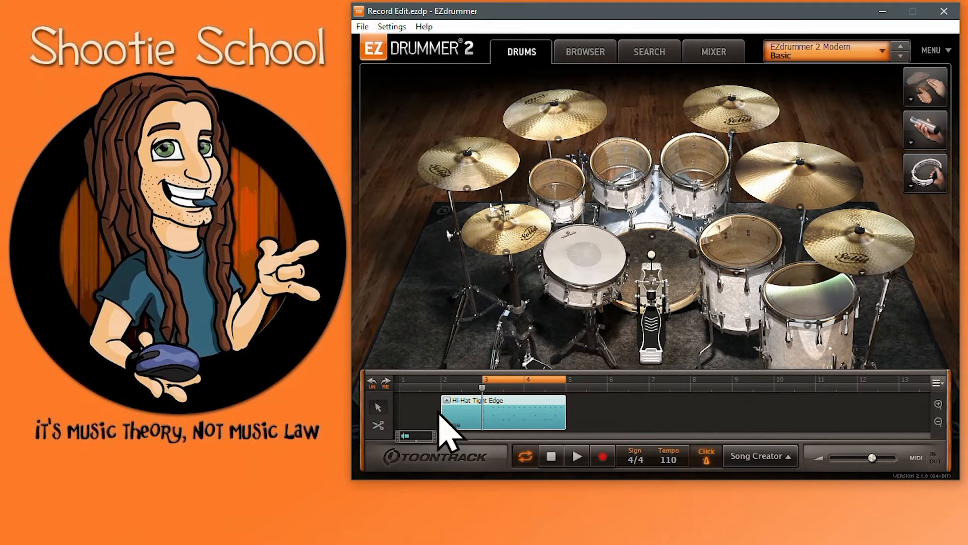
{"action": "left_click_drag", "start_coordinate": [447, 413], "coordinate": [482, 414]}
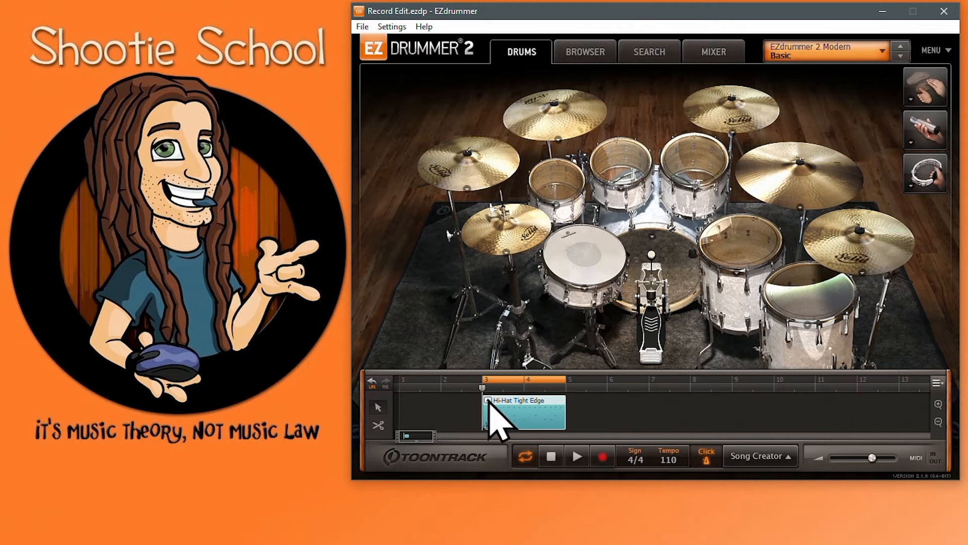
Try the block's Power Hand on Floortom 1 in Edit Play Style, and return it to the hi-hat before closing the editor
{"action": "double_click", "coordinate": [522, 406]}
{"action": "left_click", "coordinate": [628, 184]}
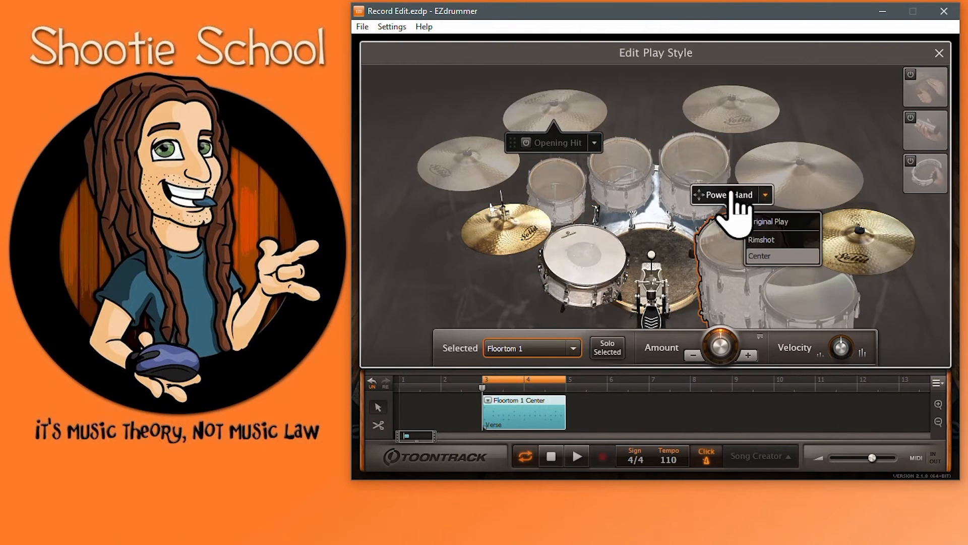
{"action": "left_click", "coordinate": [517, 229]}
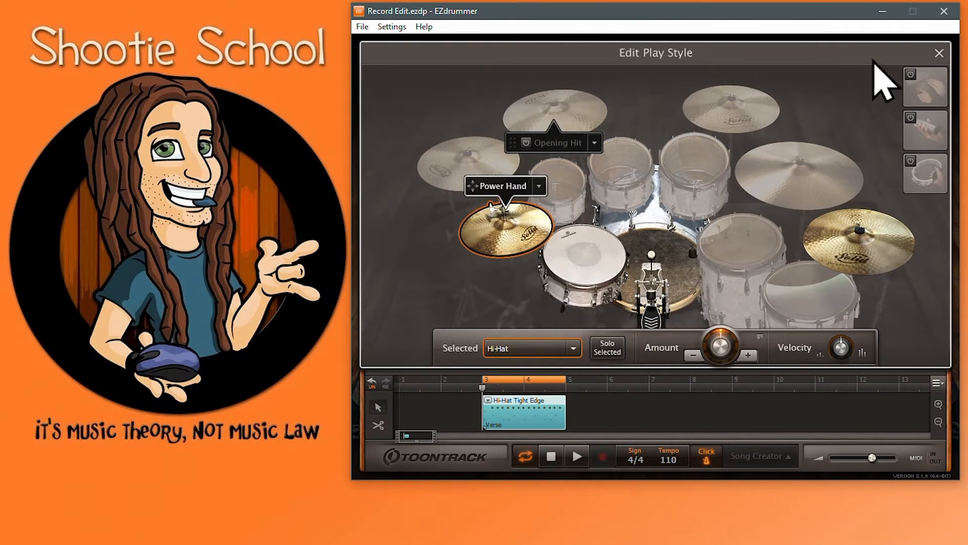
{"action": "left_click", "coordinate": [939, 53]}
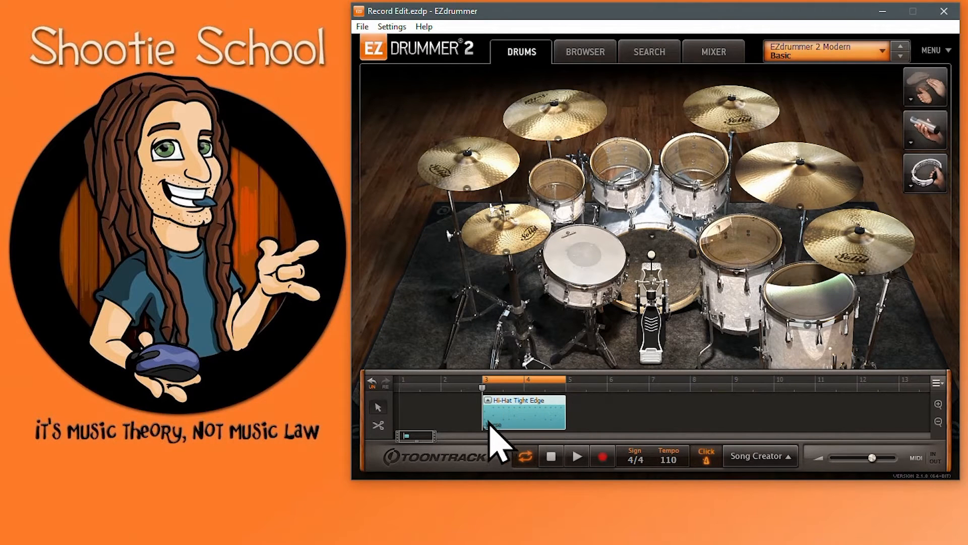
Examine the block's Song Part choices, and open and close the Song Creator
{"action": "right_click", "coordinate": [517, 416]}
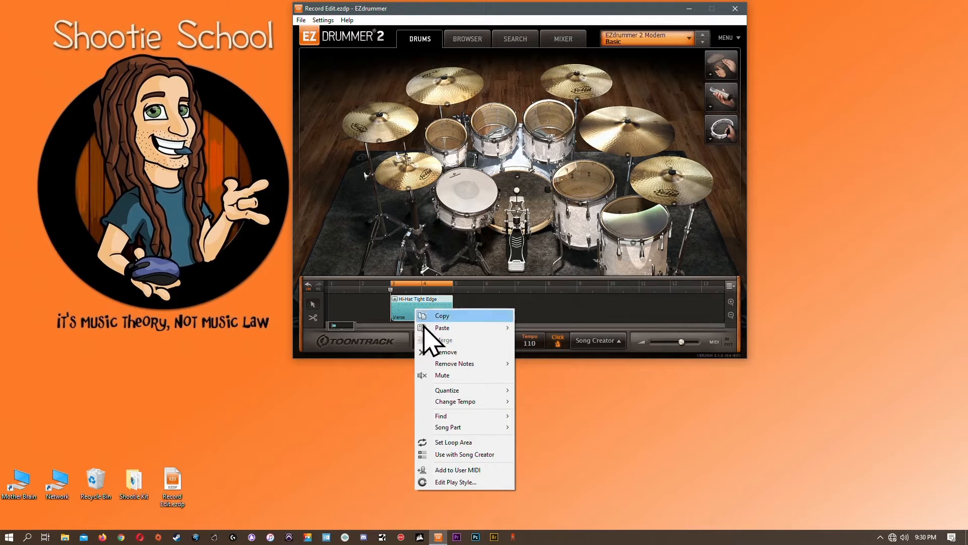
{"action": "mouse_move", "coordinate": [451, 428]}
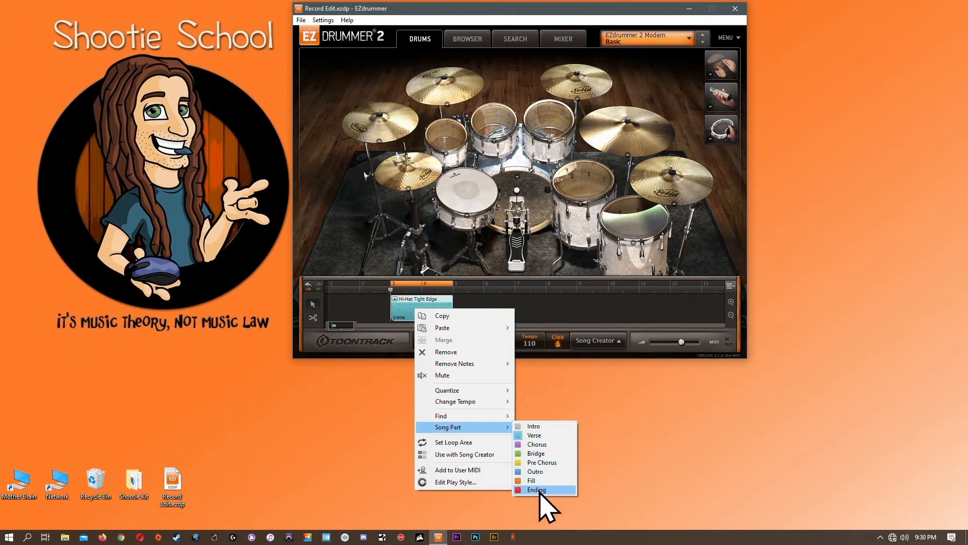
{"action": "left_click", "coordinate": [592, 343]}
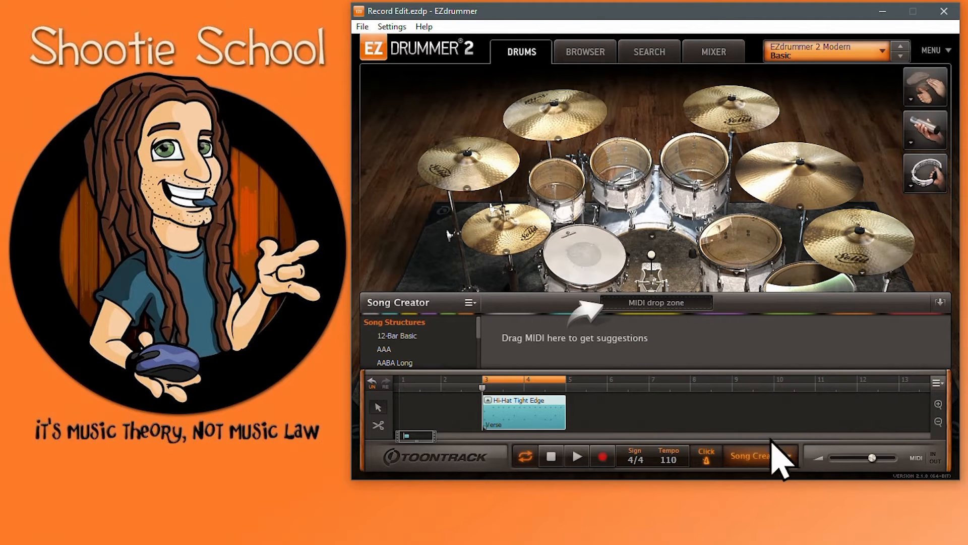
{"action": "left_click", "coordinate": [754, 455]}
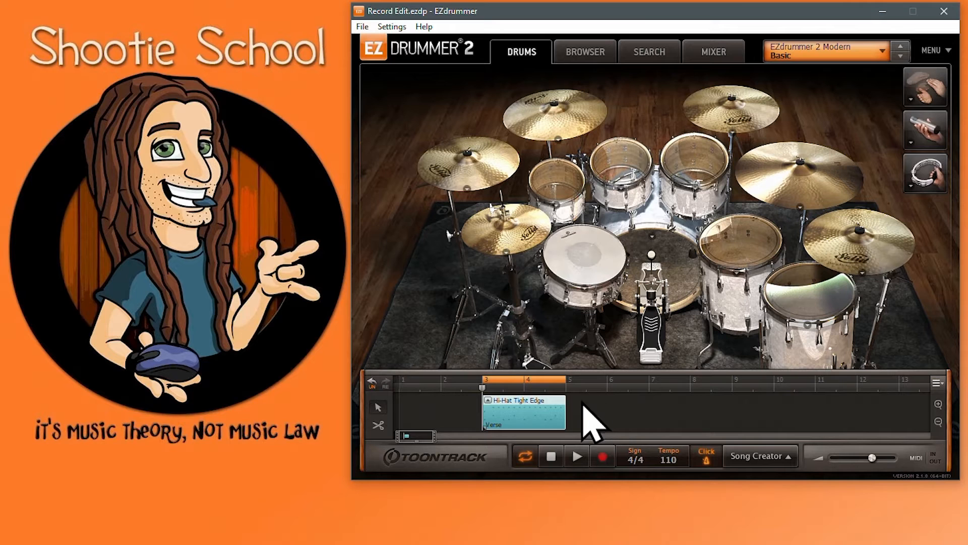
Add the Hi-Hat Tight Edge block to User MIDI and view it in the groove browser
{"action": "right_click", "coordinate": [529, 404]}
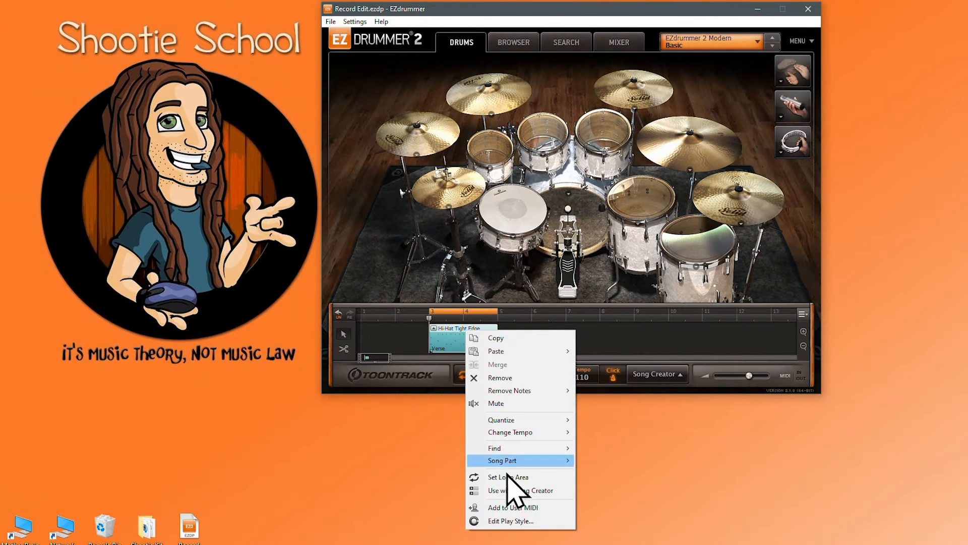
{"action": "left_click", "coordinate": [581, 544]}
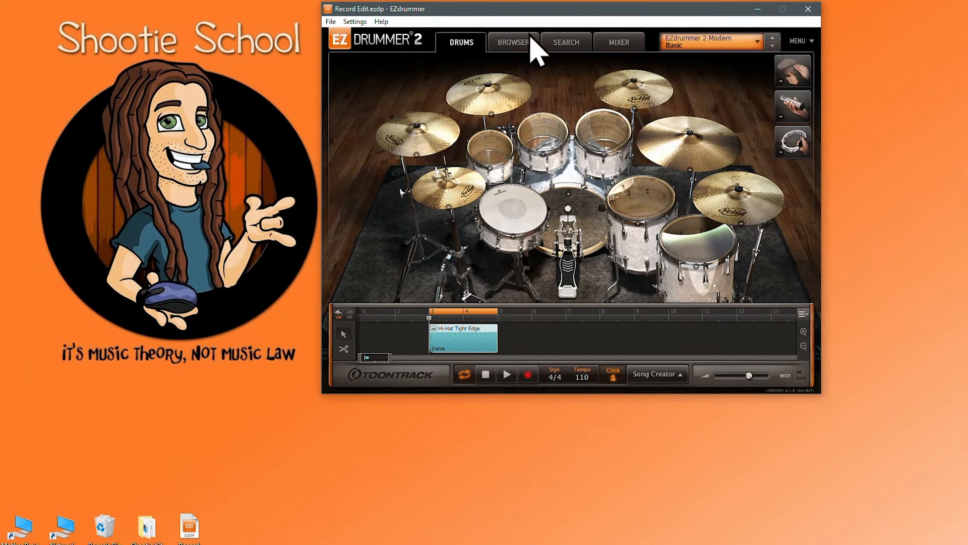
{"action": "left_click", "coordinate": [517, 42]}
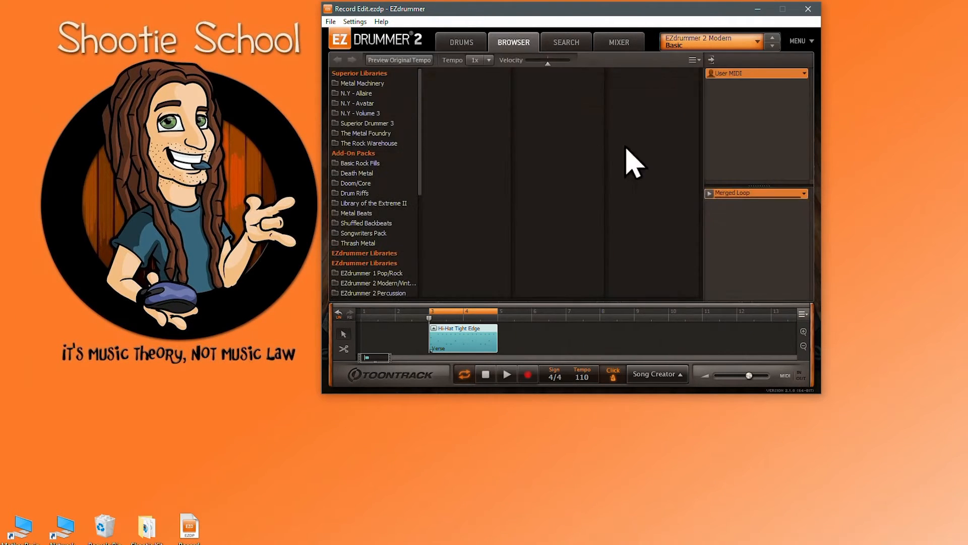
Remove the Merged Loop file from User MIDI and return to the drum kit view
{"action": "right_click", "coordinate": [733, 194]}
{"action": "left_click", "coordinate": [767, 226]}
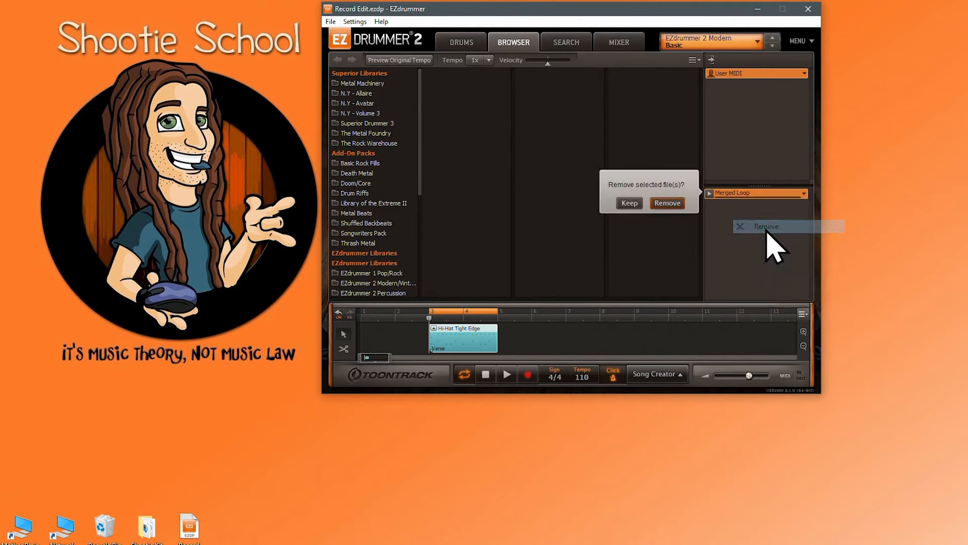
{"action": "left_click", "coordinate": [666, 203]}
{"action": "left_click", "coordinate": [461, 43]}
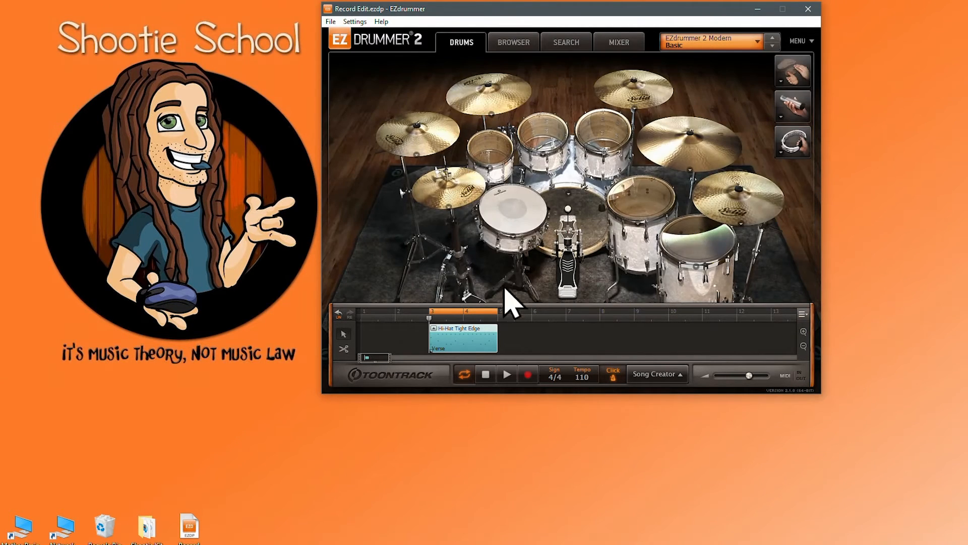
Search the groove library for matches to the recorded block using Search with Tags
{"action": "right_click", "coordinate": [476, 344]}
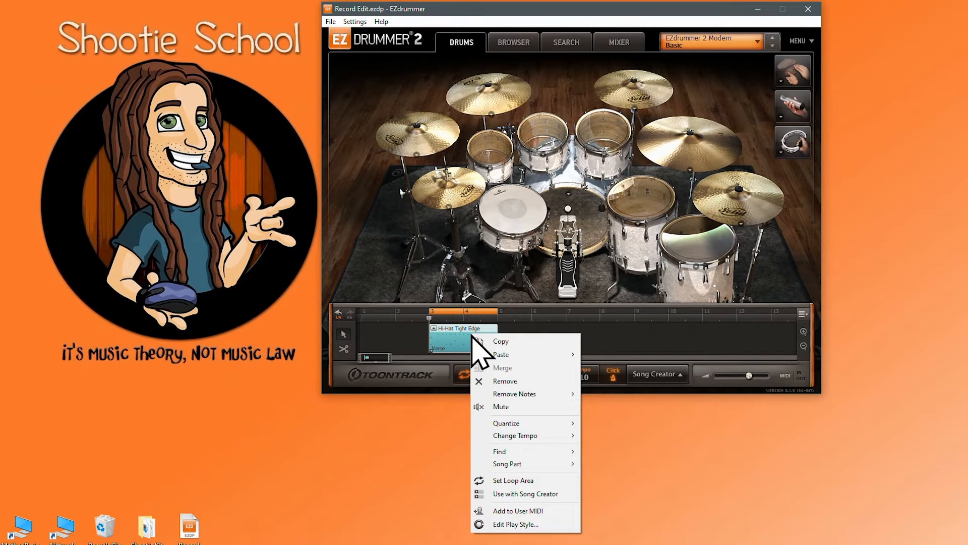
{"action": "mouse_move", "coordinate": [504, 452]}
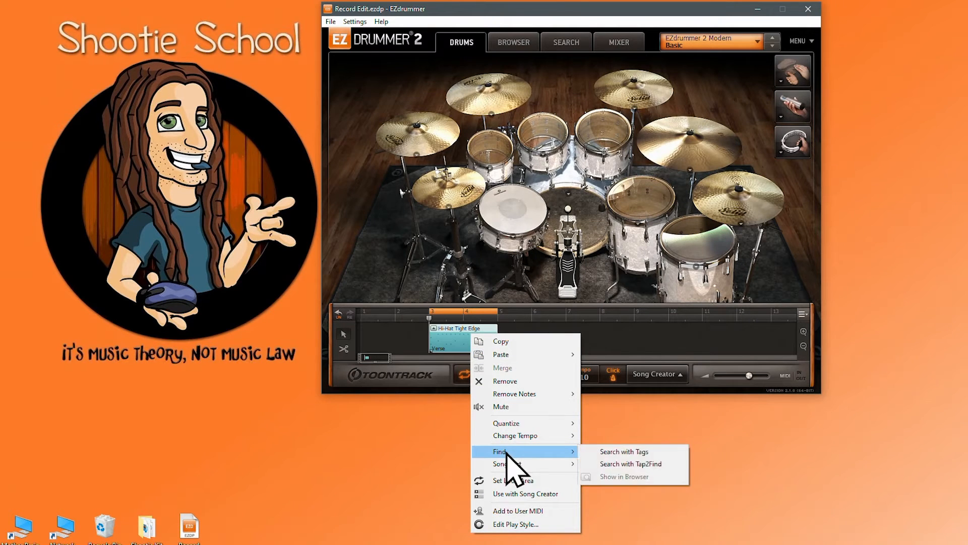
{"action": "left_click", "coordinate": [636, 452]}
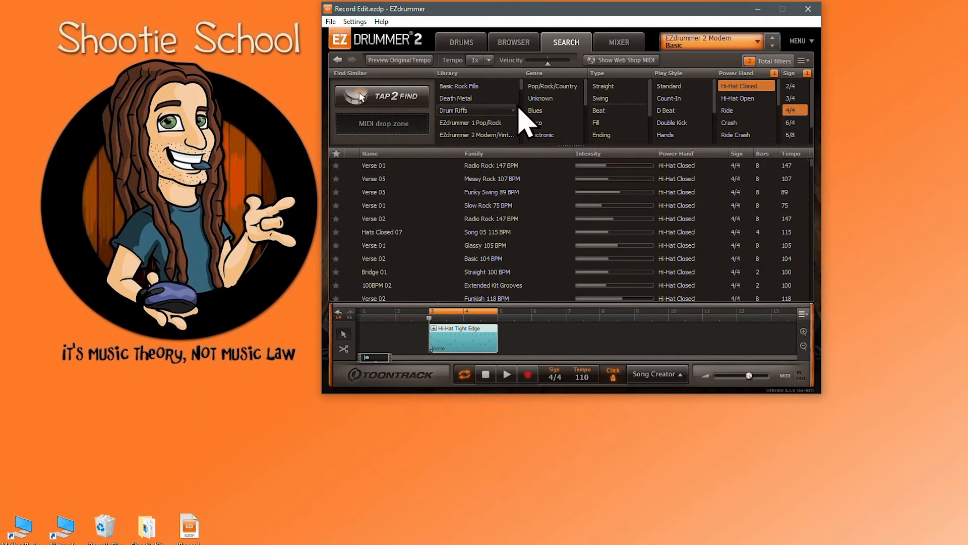
Search for grooves similar to the recorded block with Tap2Find, and clear the Find Similar filter
{"action": "right_click", "coordinate": [470, 334]}
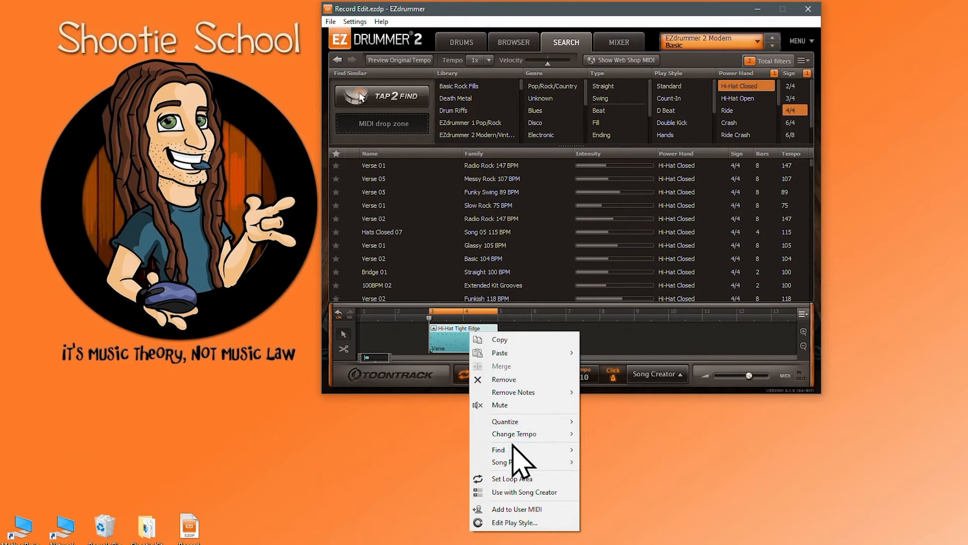
{"action": "mouse_move", "coordinate": [580, 450]}
{"action": "left_click", "coordinate": [631, 461]}
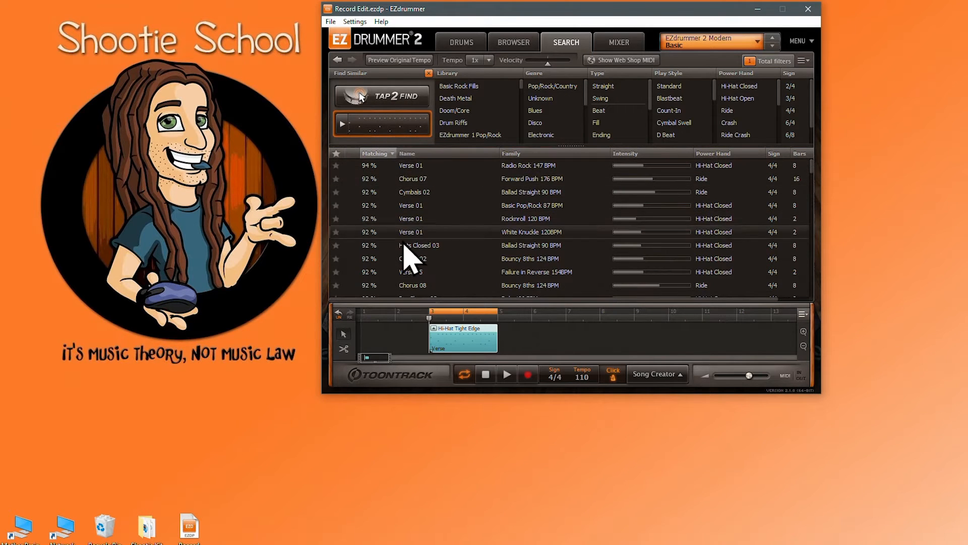
{"action": "left_click", "coordinate": [429, 73]}
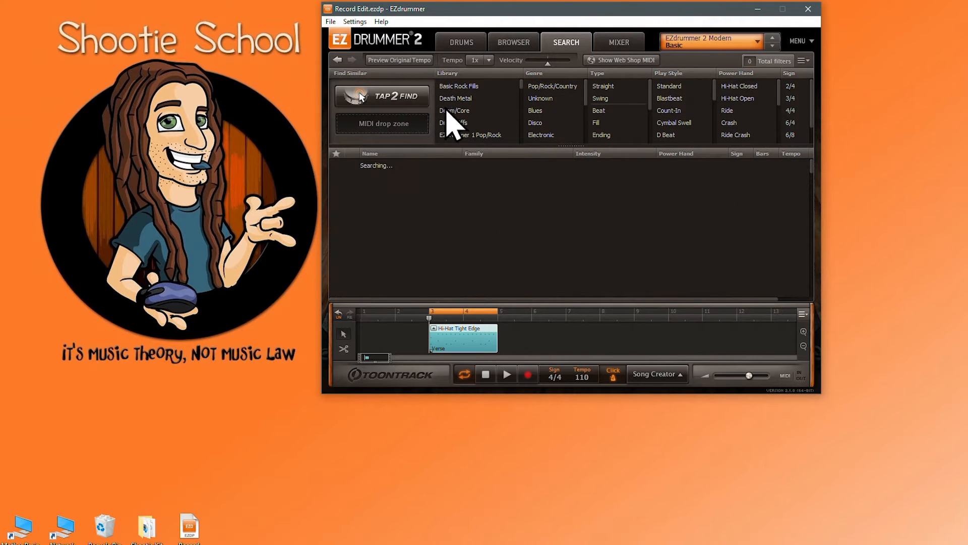
Show the groove browser and examine its tempo multiplier options for previewing grooves
{"action": "right_click", "coordinate": [466, 339]}
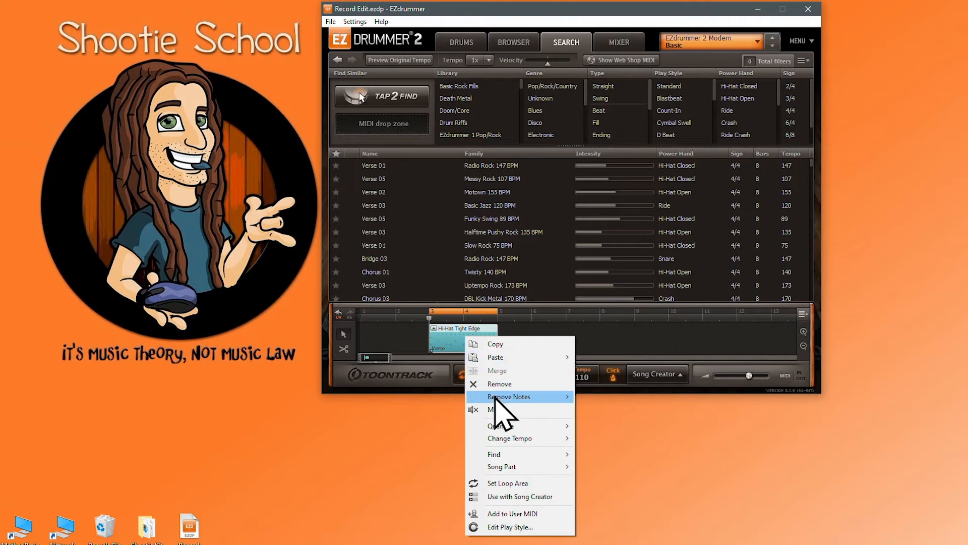
{"action": "mouse_move", "coordinate": [510, 438]}
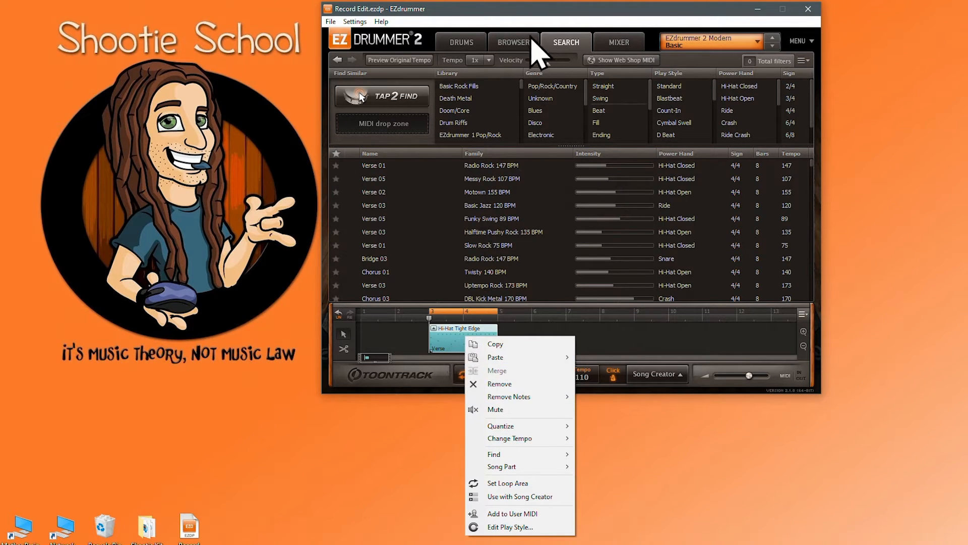
{"action": "left_click", "coordinate": [514, 43]}
{"action": "left_click", "coordinate": [477, 60]}
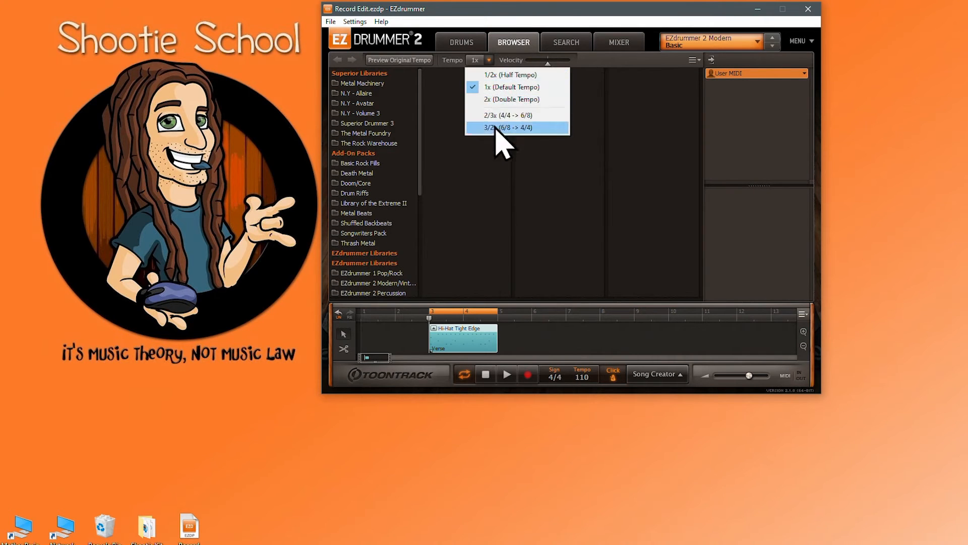
{"action": "left_click", "coordinate": [517, 80]}
Try the half-tempo and double-tempo changes on the Hi-Hat Tight Edge block
{"action": "right_click", "coordinate": [471, 330]}
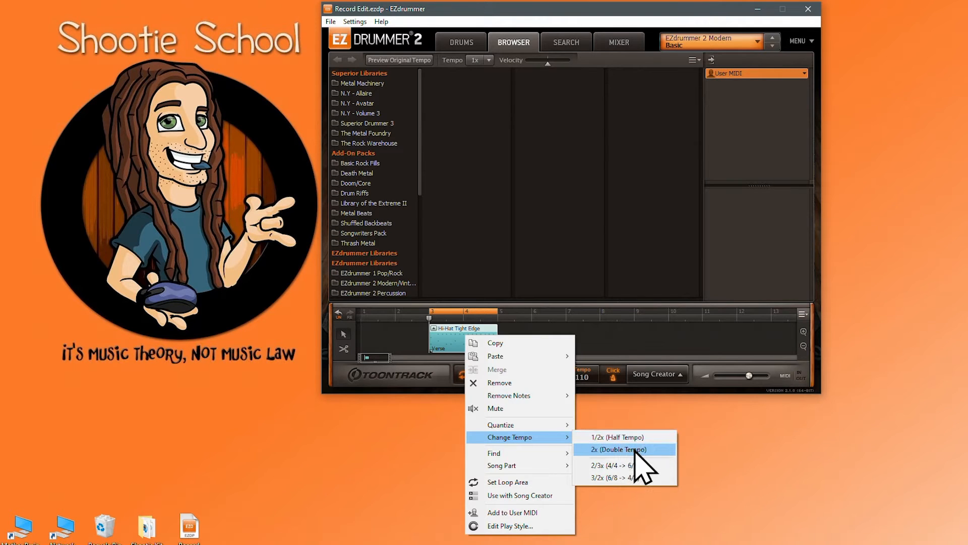
{"action": "left_click", "coordinate": [619, 437]}
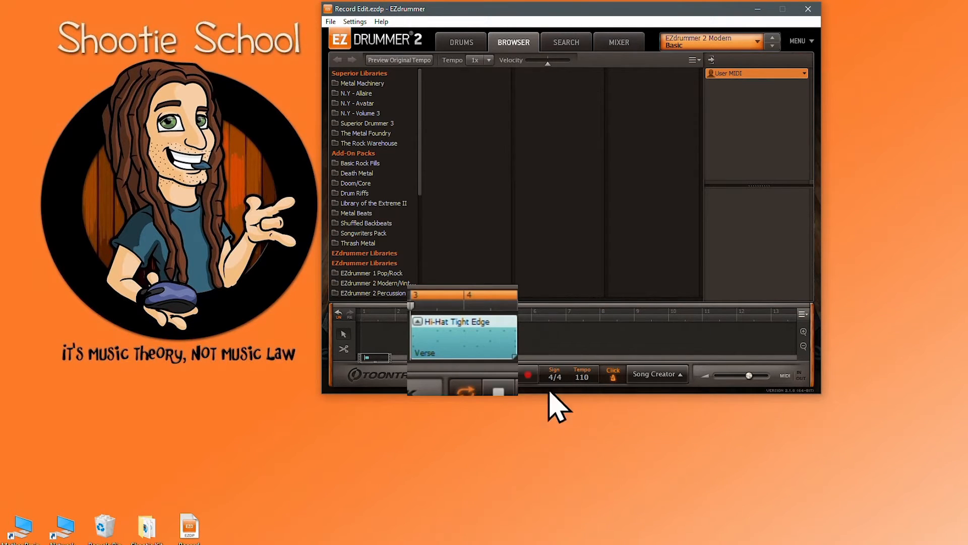
{"action": "right_click", "coordinate": [477, 335]}
{"action": "mouse_move", "coordinate": [526, 440]}
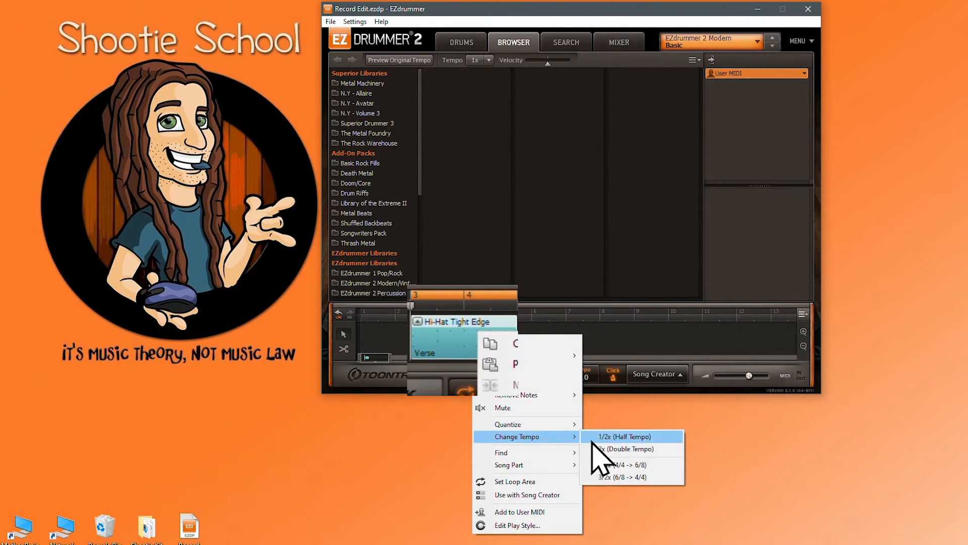
{"action": "left_click", "coordinate": [609, 448]}
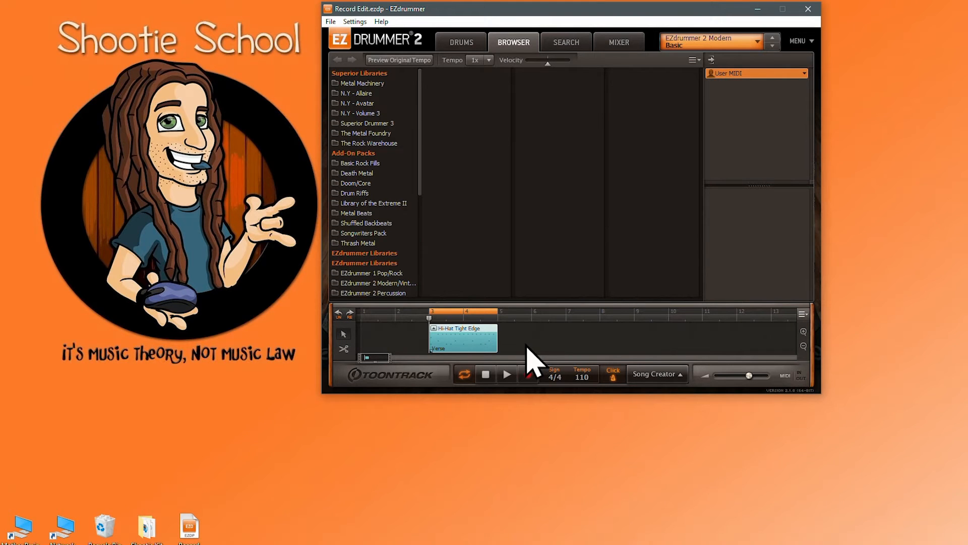
Compare the commands available for the Hi-Hat Tight Edge block with those of the song track, including the Track export, import and length options
{"action": "right_click", "coordinate": [463, 334]}
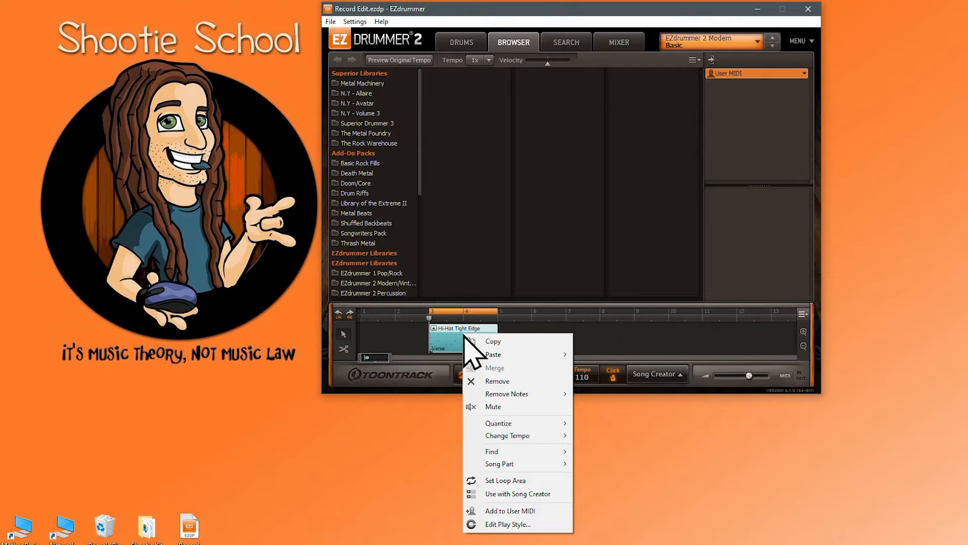
{"action": "left_click", "coordinate": [802, 314]}
{"action": "left_click", "coordinate": [802, 314]}
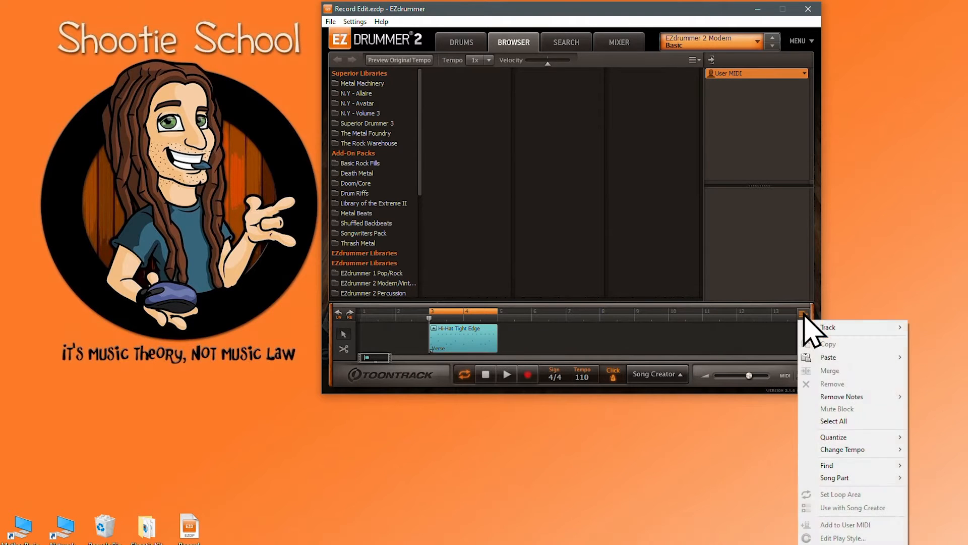
{"action": "left_click", "coordinate": [471, 344]}
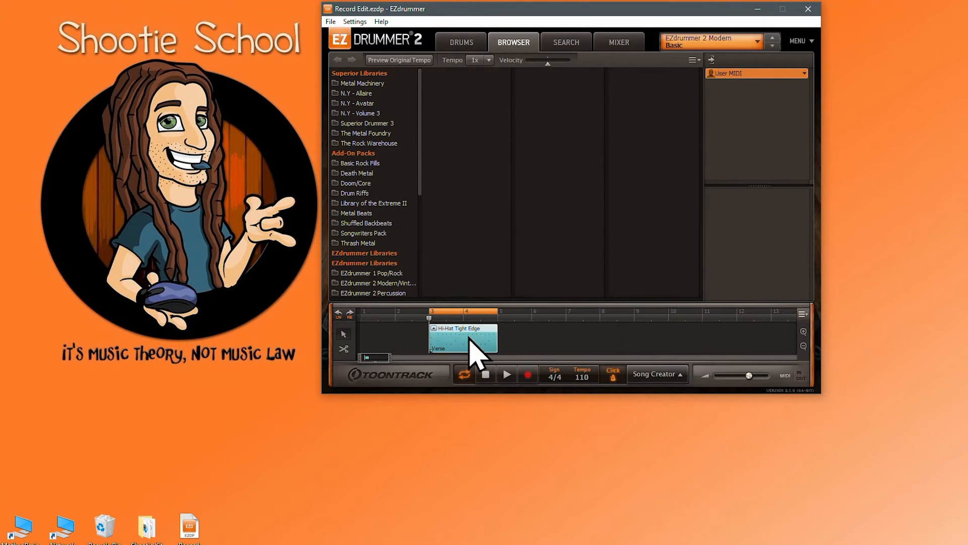
{"action": "left_click", "coordinate": [802, 314]}
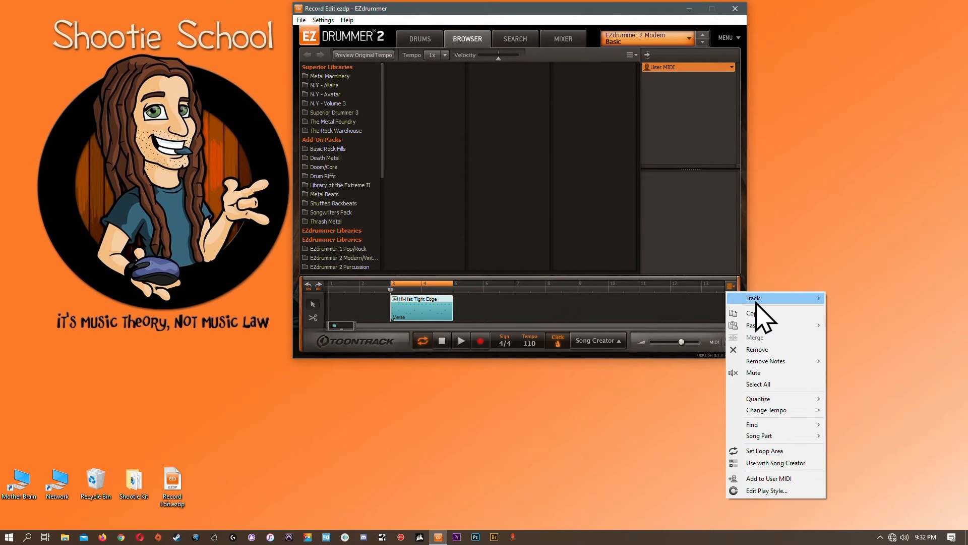
{"action": "mouse_move", "coordinate": [829, 328]}
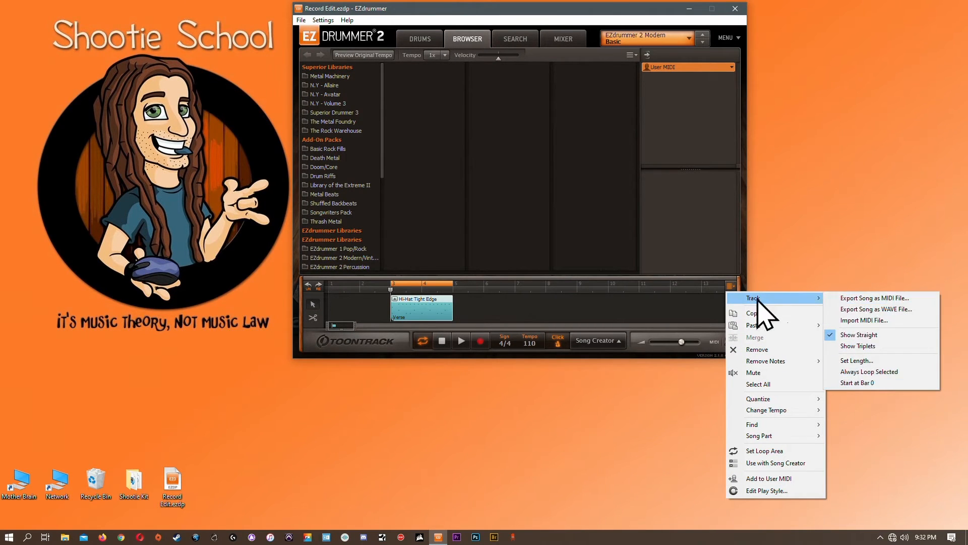
{"action": "left_click", "coordinate": [558, 301]}
{"action": "right_click", "coordinate": [437, 306]}
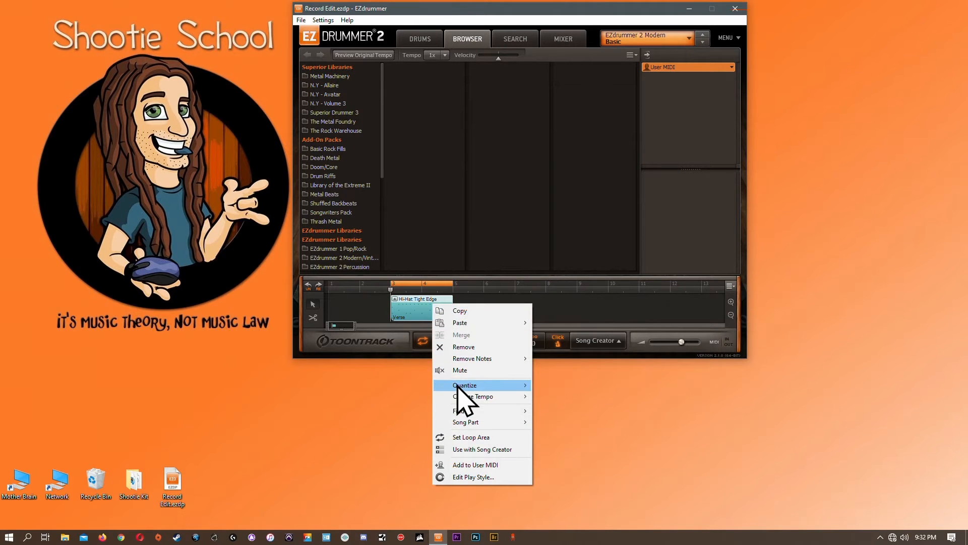
{"action": "mouse_move", "coordinate": [462, 399]}
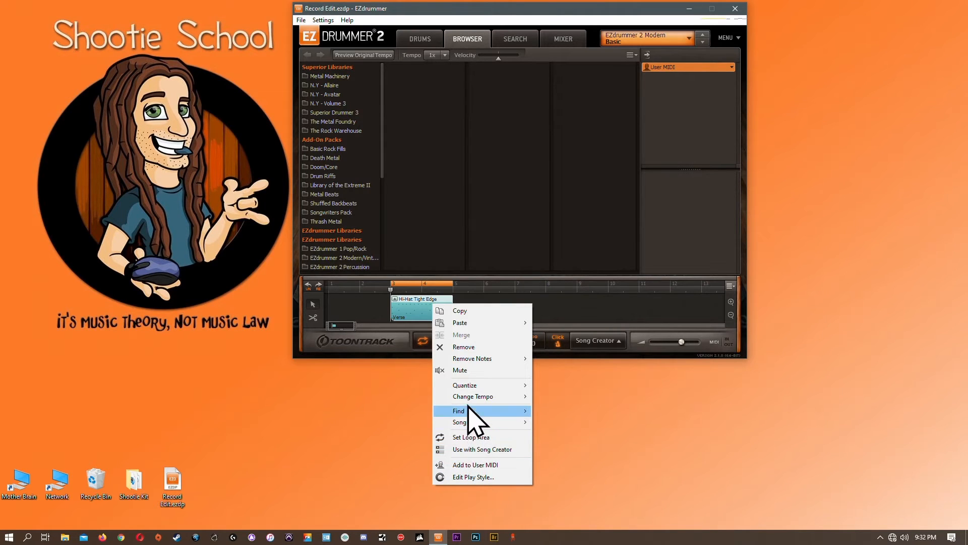
{"action": "left_click", "coordinate": [353, 305]}
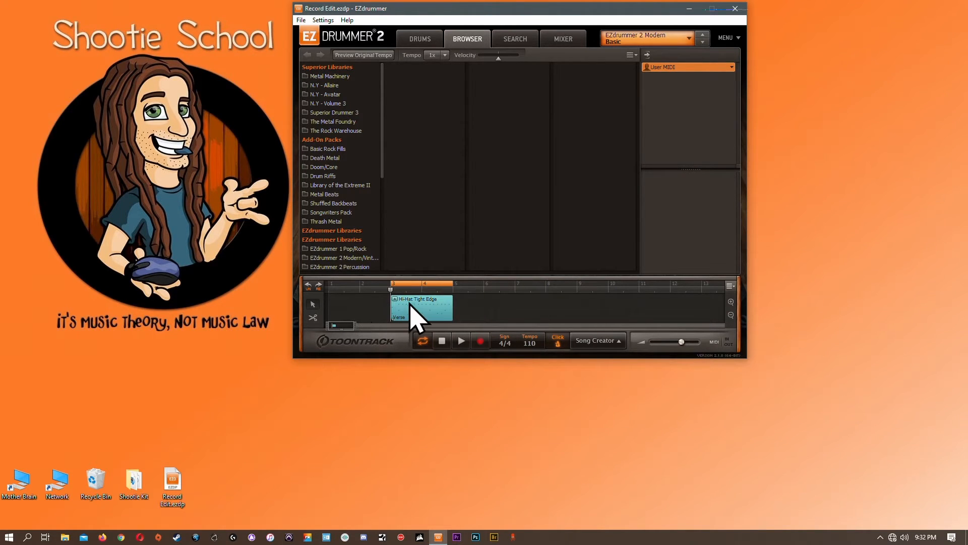
Remove the Hi-Hat Tight Edge block from the song track and return to the drum kit view
{"action": "right_click", "coordinate": [423, 323]}
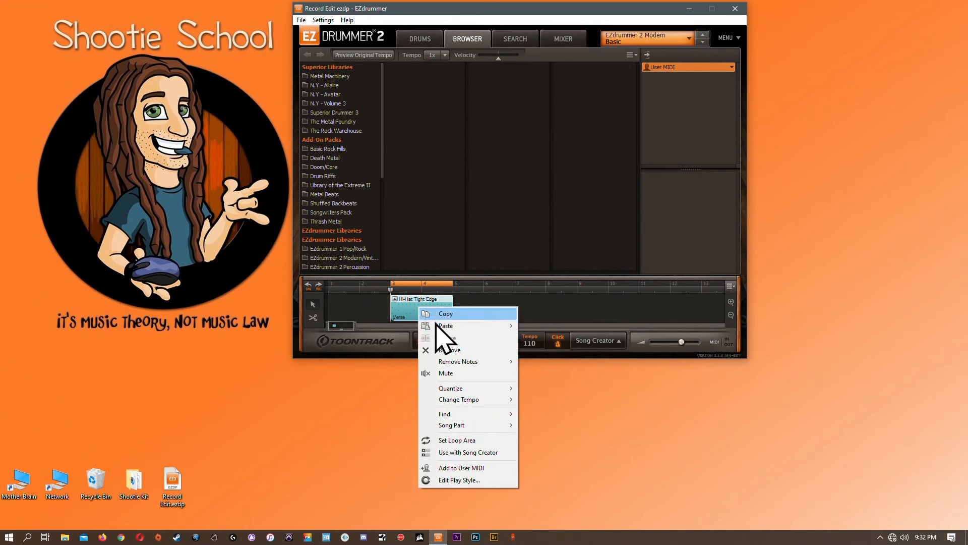
{"action": "left_click", "coordinate": [446, 350]}
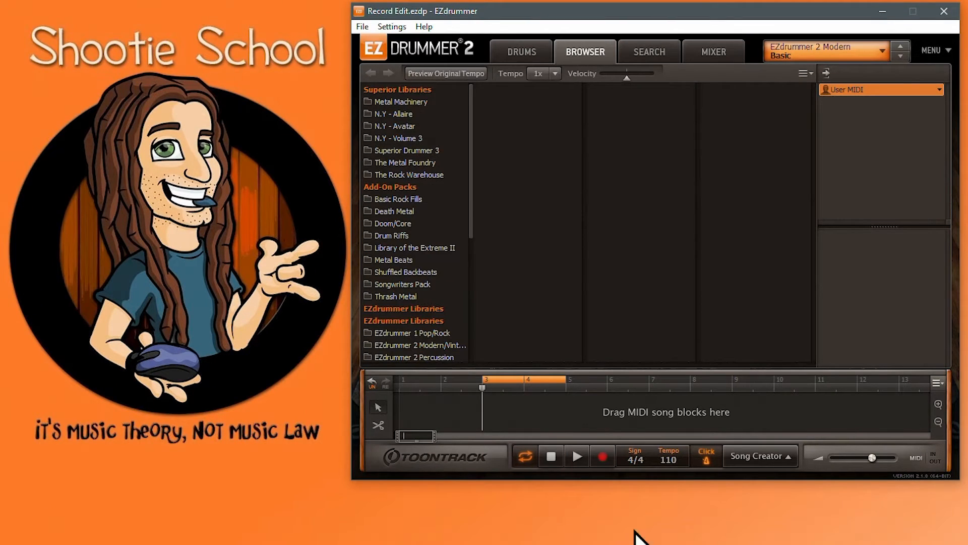
{"action": "left_click", "coordinate": [517, 54]}
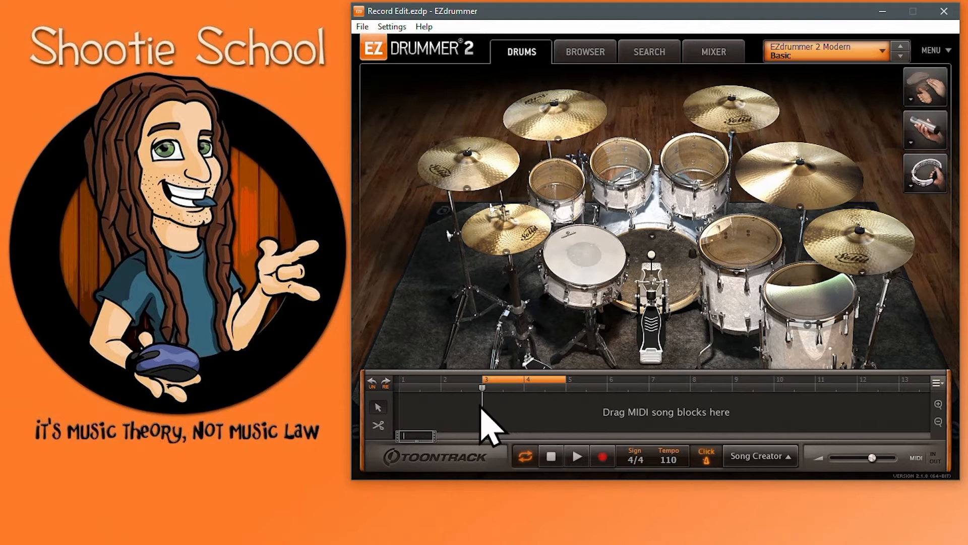
Record a new drum part within the loop area from bar 3 to bar 5 and play it back
{"action": "key", "text": "space"}
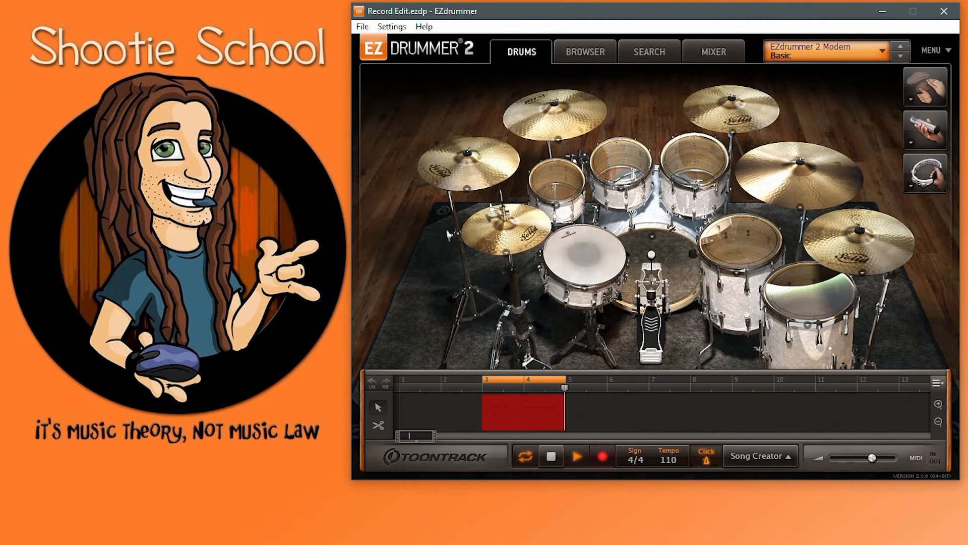
{"action": "left_click", "coordinate": [551, 457]}
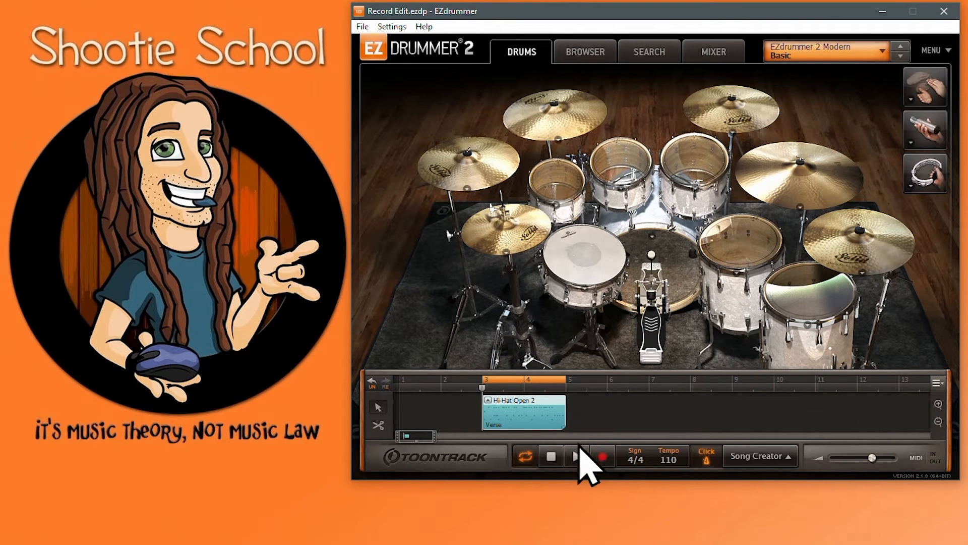
{"action": "left_click", "coordinate": [577, 456]}
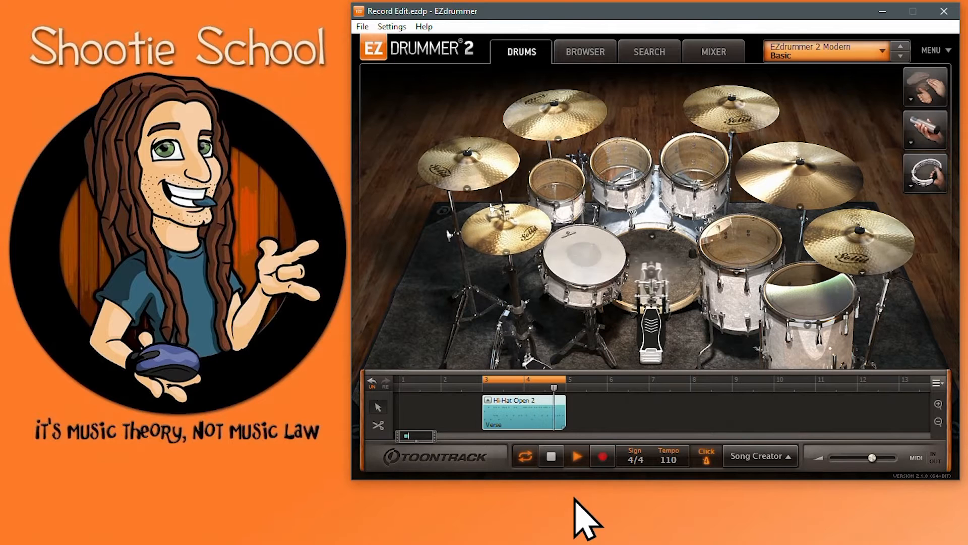
{"action": "left_click", "coordinate": [551, 456]}
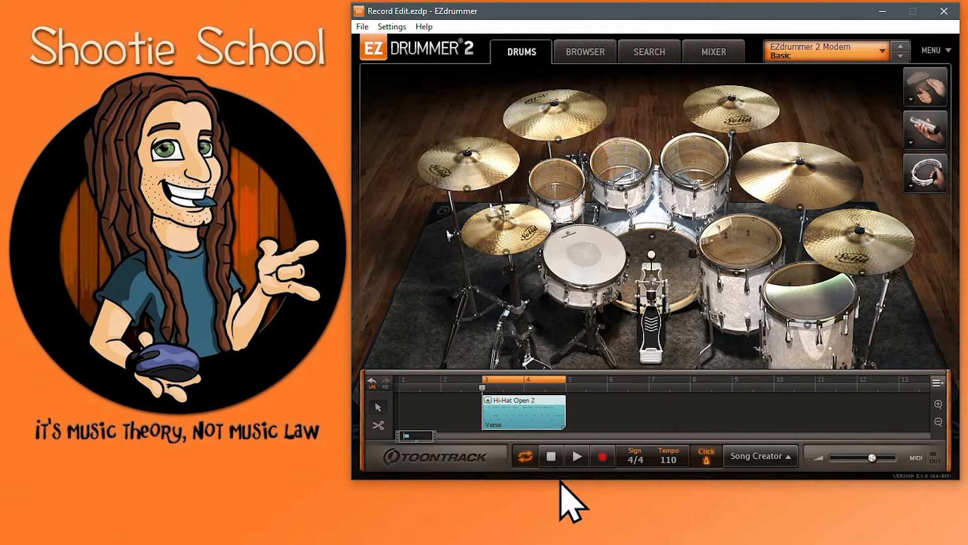
Quantize the newly recorded block to 1/16 and play it back
{"action": "right_click", "coordinate": [527, 420]}
{"action": "mouse_move", "coordinate": [592, 530]}
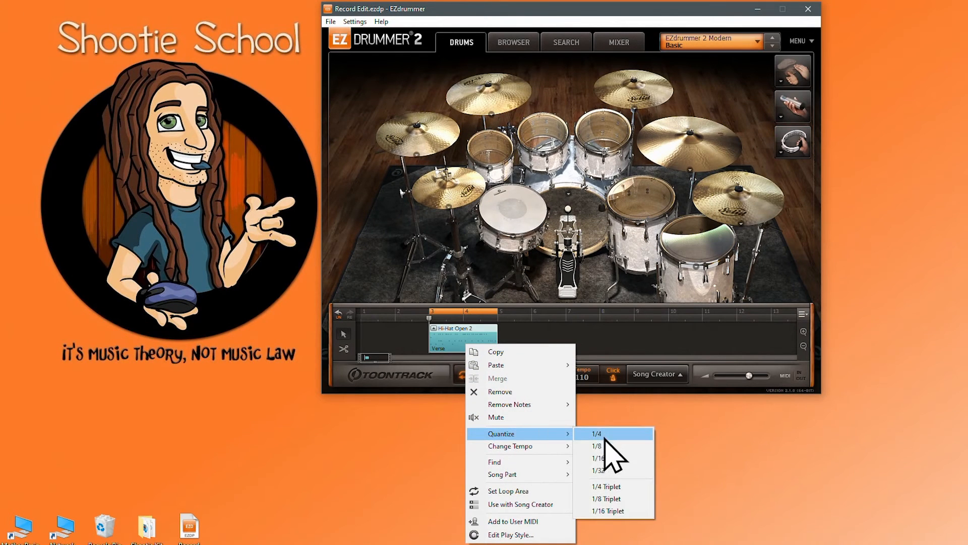
{"action": "left_click", "coordinate": [599, 458]}
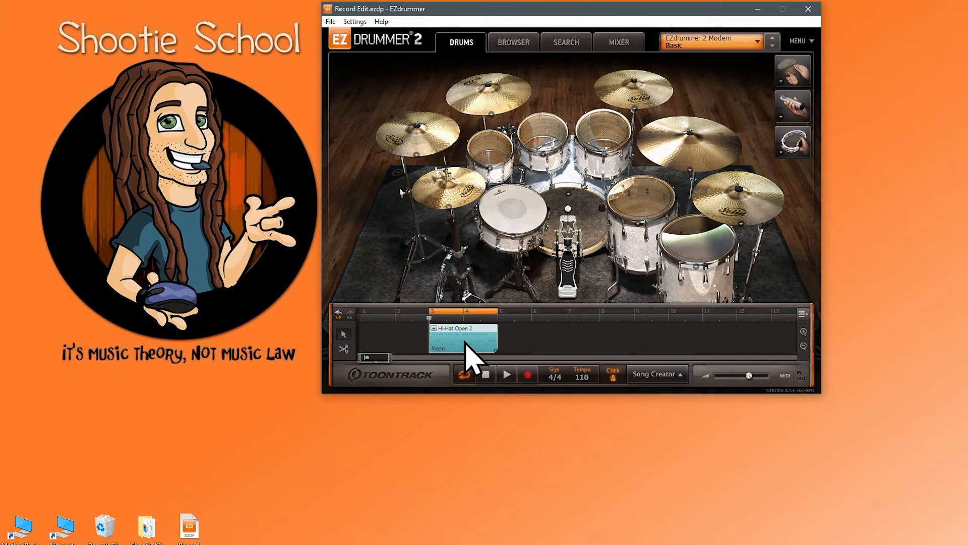
{"action": "left_click", "coordinate": [507, 374]}
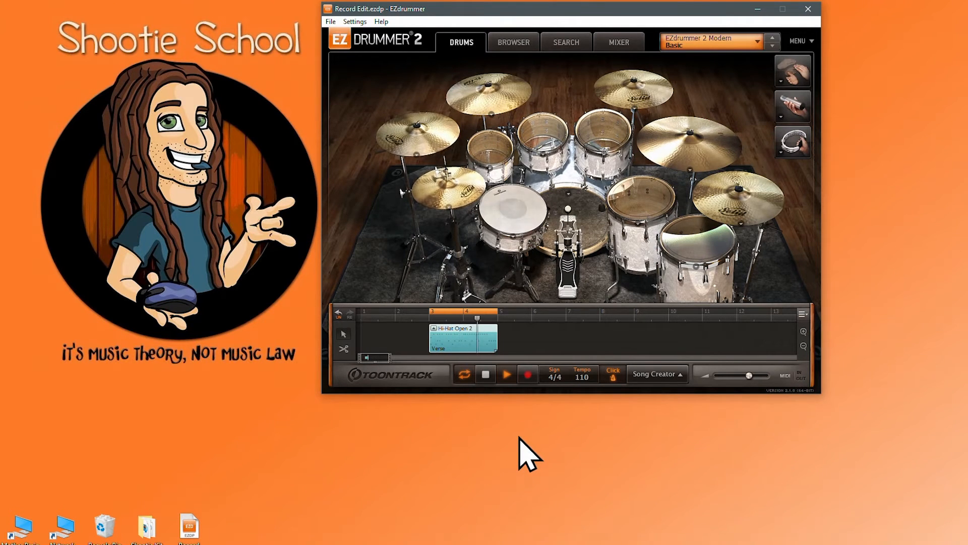
{"action": "left_click", "coordinate": [485, 374]}
Remove the kick notes from the recorded block and play back the rest of the groove
{"action": "right_click", "coordinate": [464, 336]}
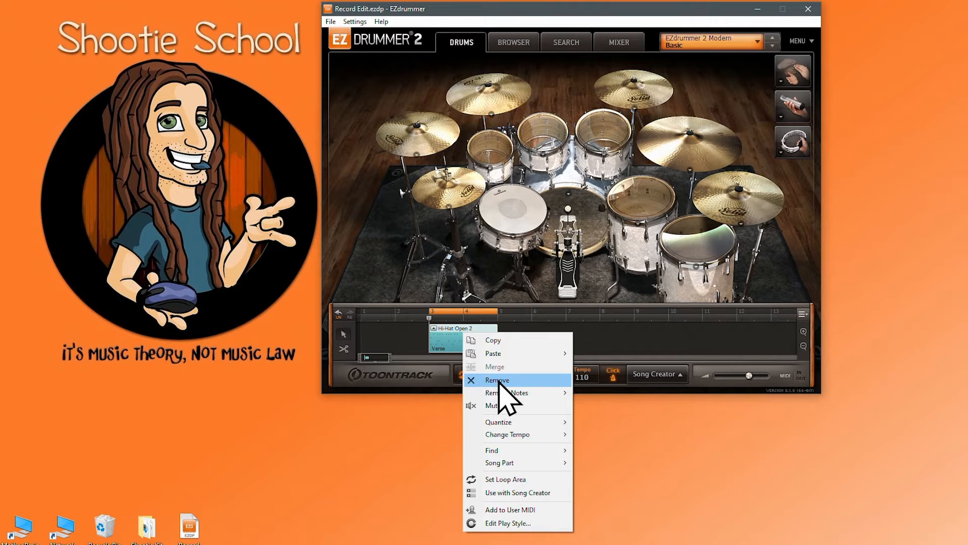
{"action": "mouse_move", "coordinate": [496, 399]}
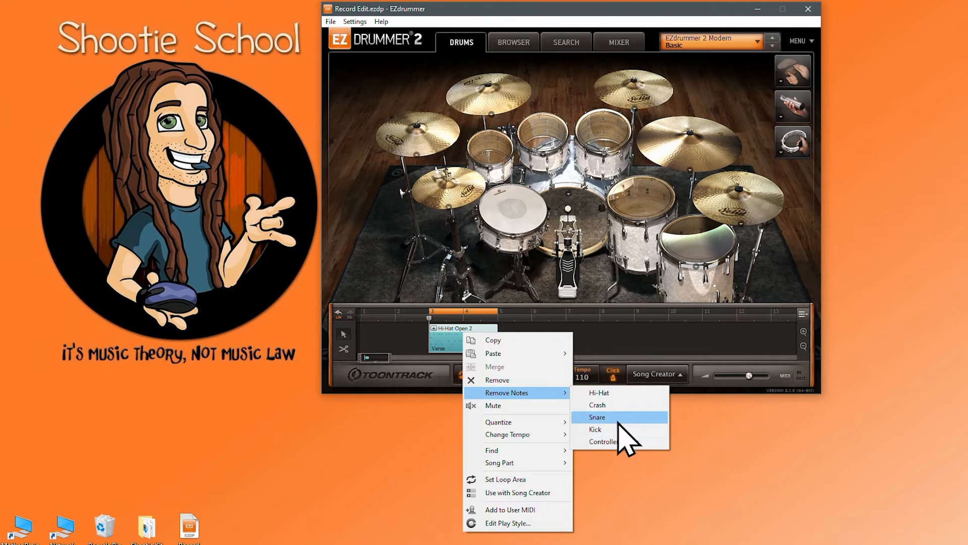
{"action": "left_click", "coordinate": [591, 342]}
{"action": "right_click", "coordinate": [458, 335]}
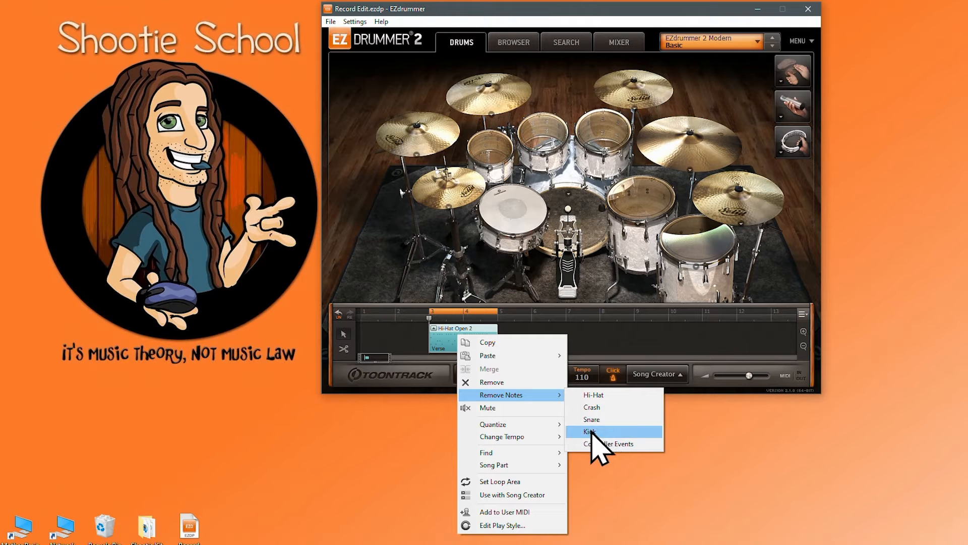
{"action": "left_click", "coordinate": [590, 431]}
{"action": "left_click", "coordinate": [506, 374]}
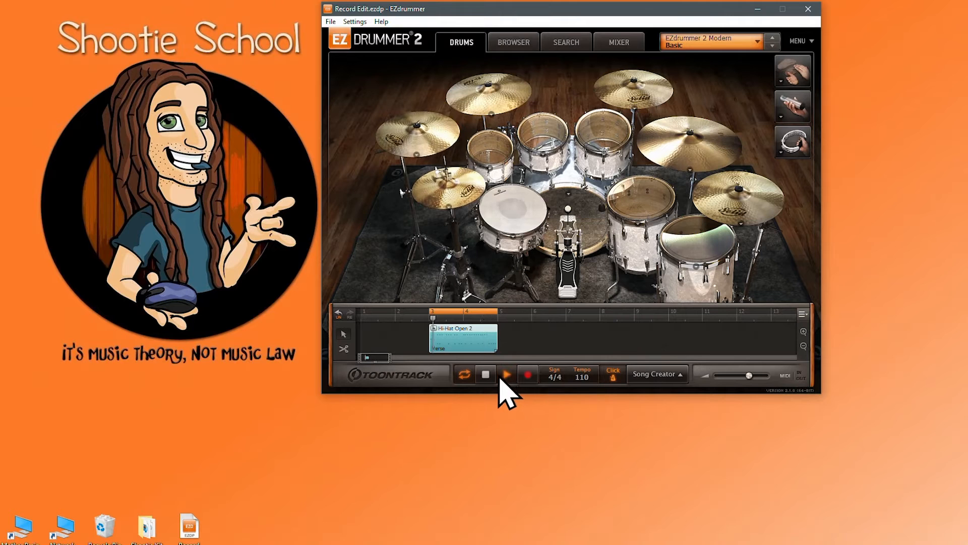
{"action": "left_click", "coordinate": [487, 374]}
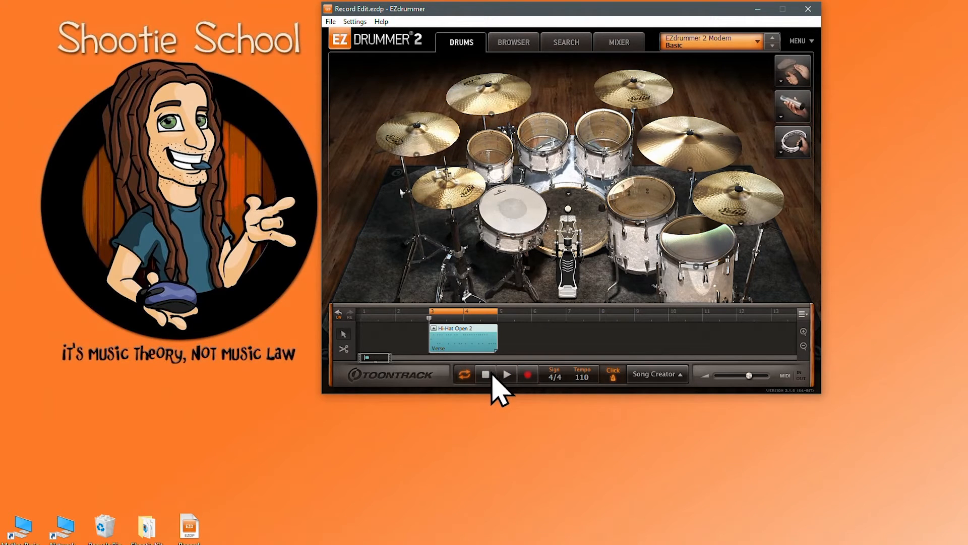
Record a new kick part over the existing block, then quantize the block to 1/16 and listen to it
{"action": "left_click", "coordinate": [506, 375]}
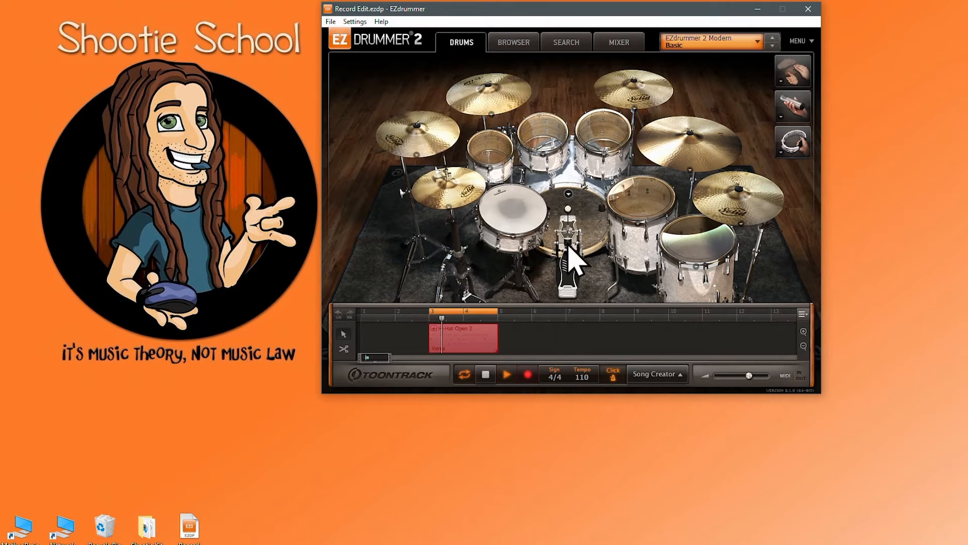
{"action": "left_click", "coordinate": [485, 374]}
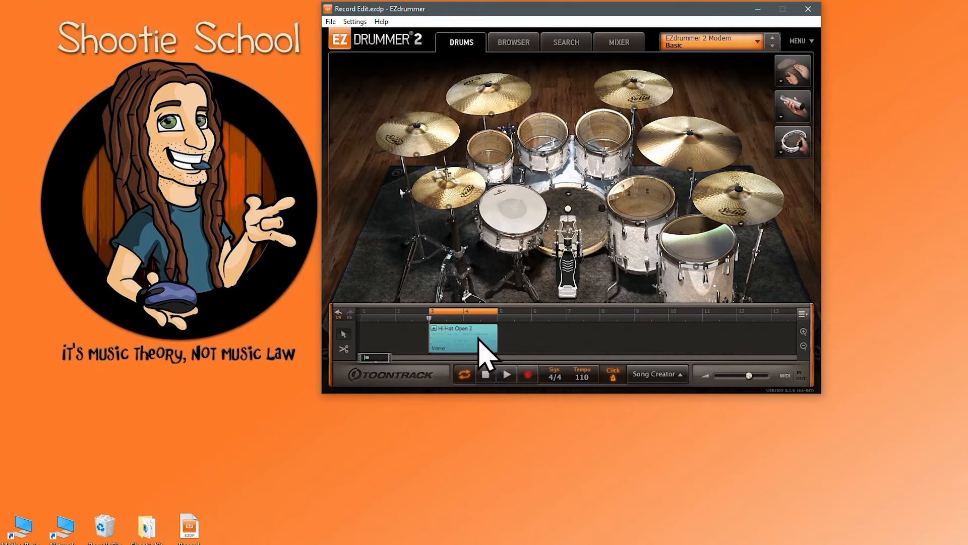
{"action": "right_click", "coordinate": [484, 353]}
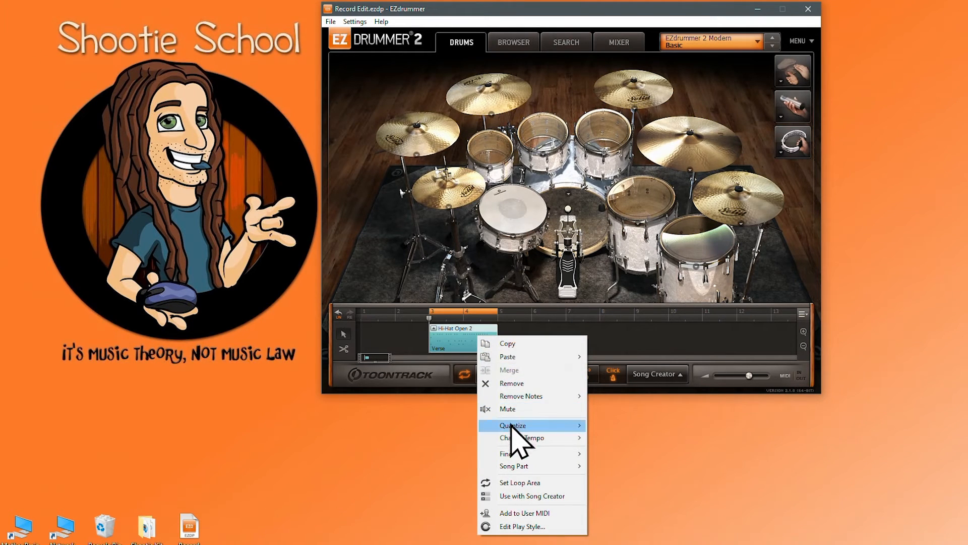
{"action": "mouse_move", "coordinate": [534, 426]}
{"action": "left_click", "coordinate": [614, 438]}
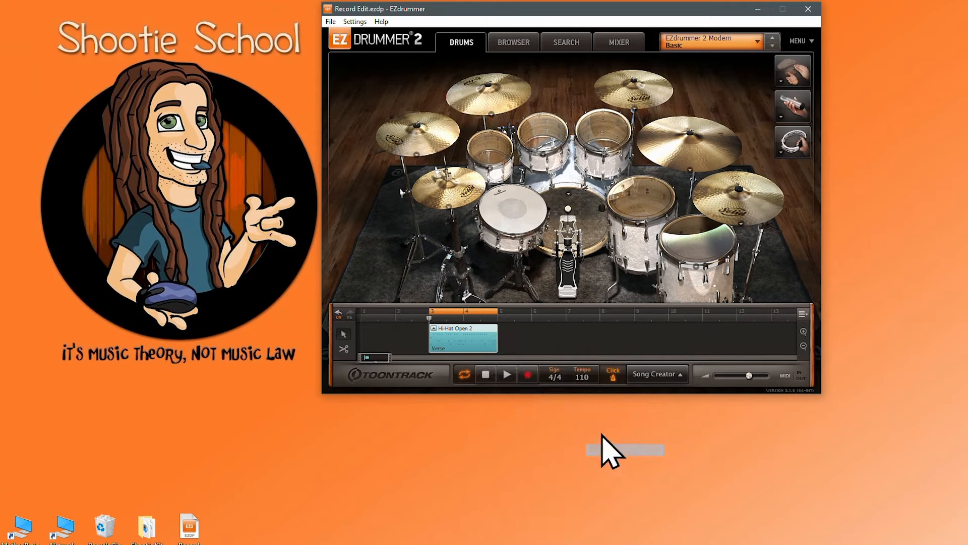
{"action": "left_click", "coordinate": [506, 374]}
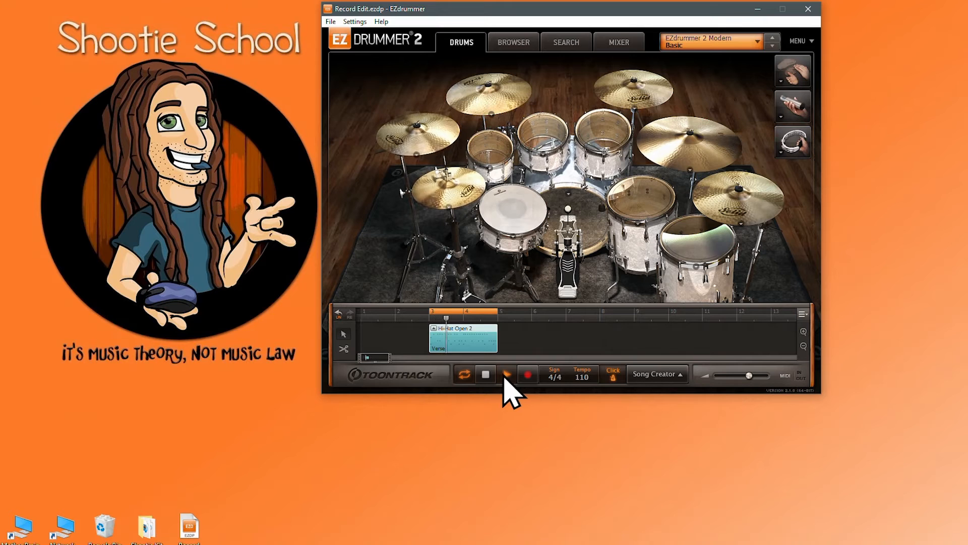
Stop playback and look up which keys trigger the articulations of Cymbal 1
{"action": "left_click", "coordinate": [486, 374]}
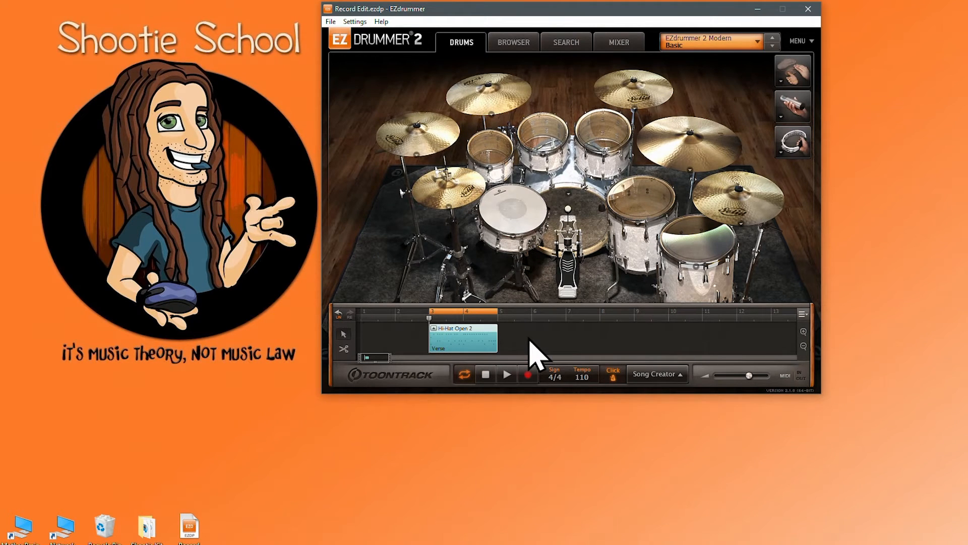
{"action": "left_click", "coordinate": [436, 137]}
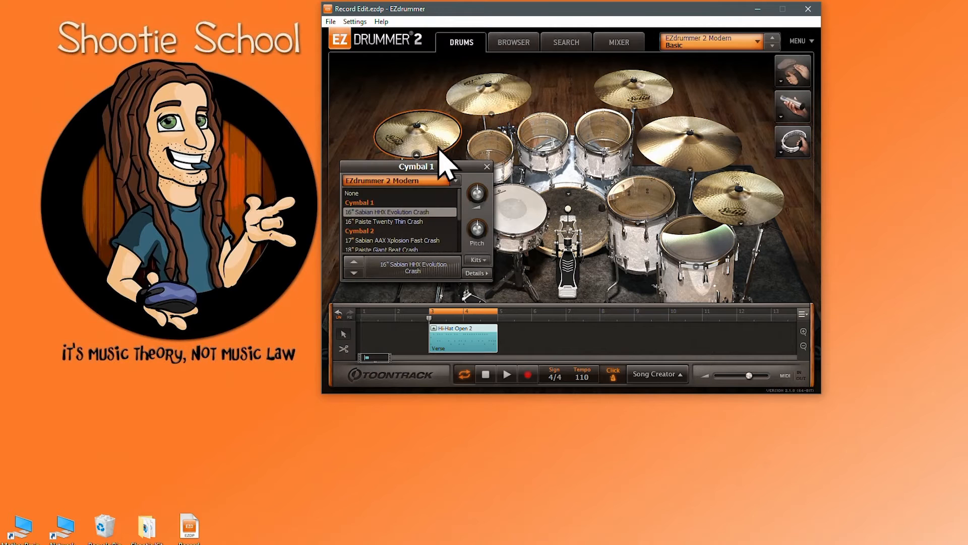
{"action": "left_click", "coordinate": [479, 272]}
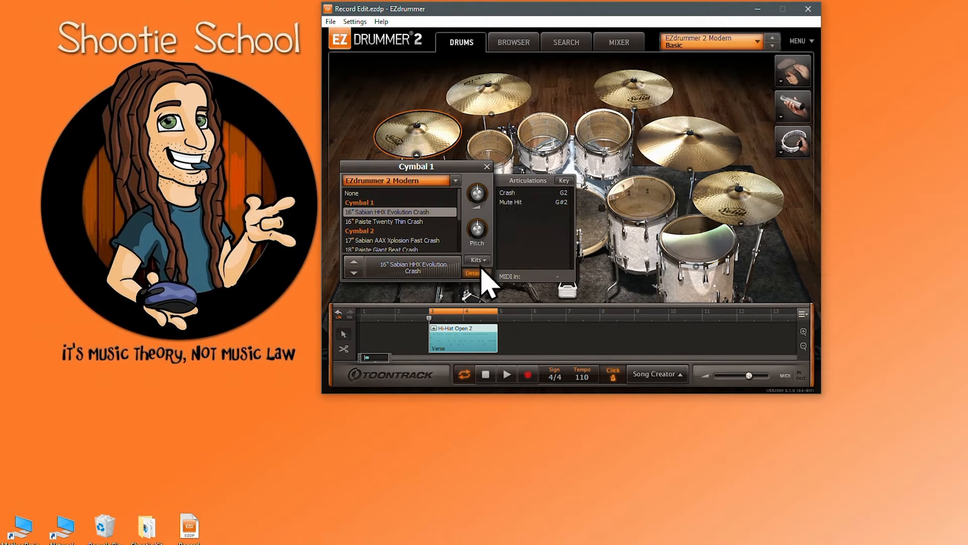
{"action": "left_click", "coordinate": [487, 166]}
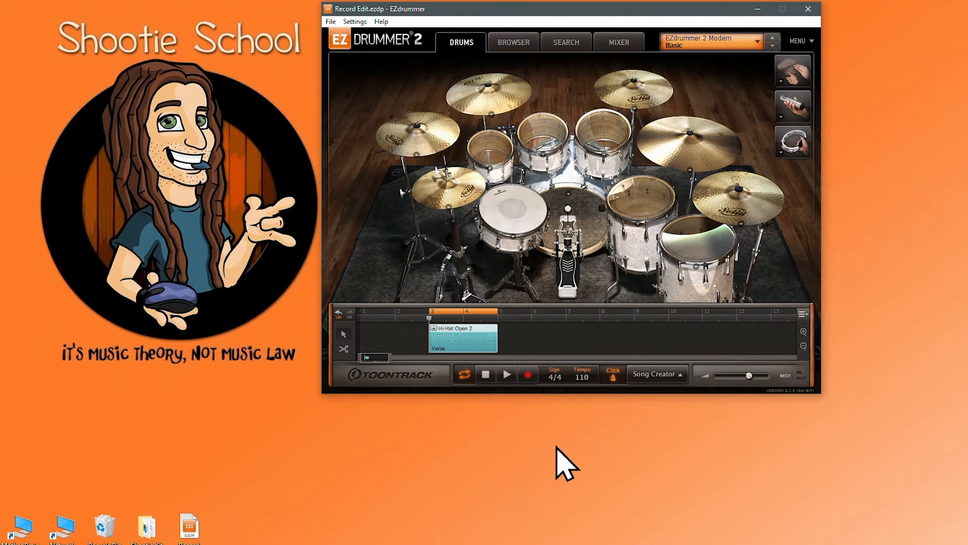
Remove the existing block and record a new drum part within the loop area from bar 3 to bar 5
{"action": "right_click", "coordinate": [466, 341]}
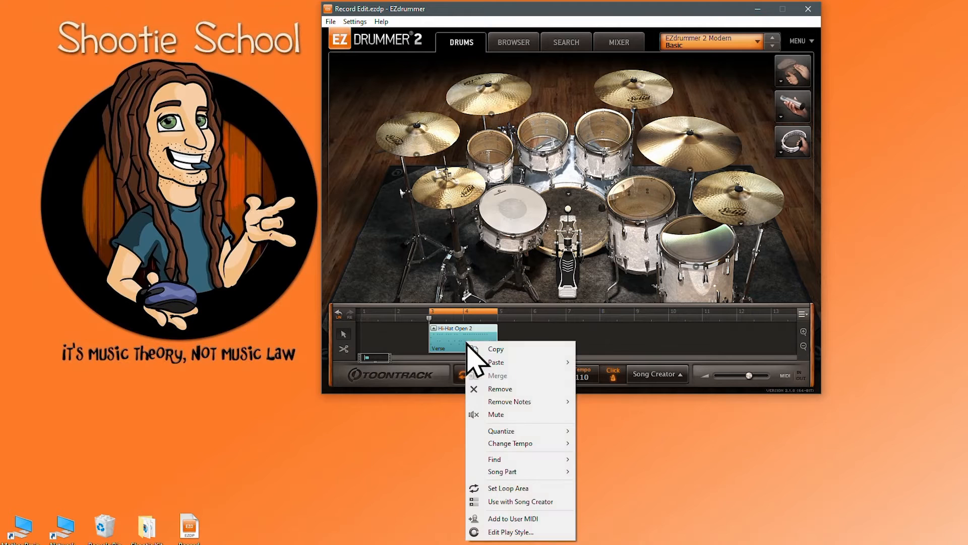
{"action": "left_click", "coordinate": [514, 390]}
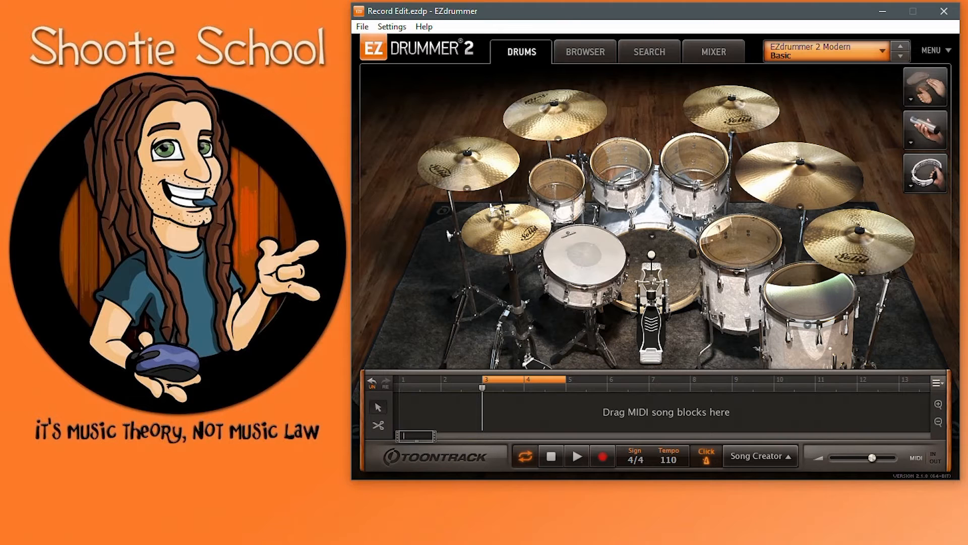
{"action": "left_click", "coordinate": [602, 456]}
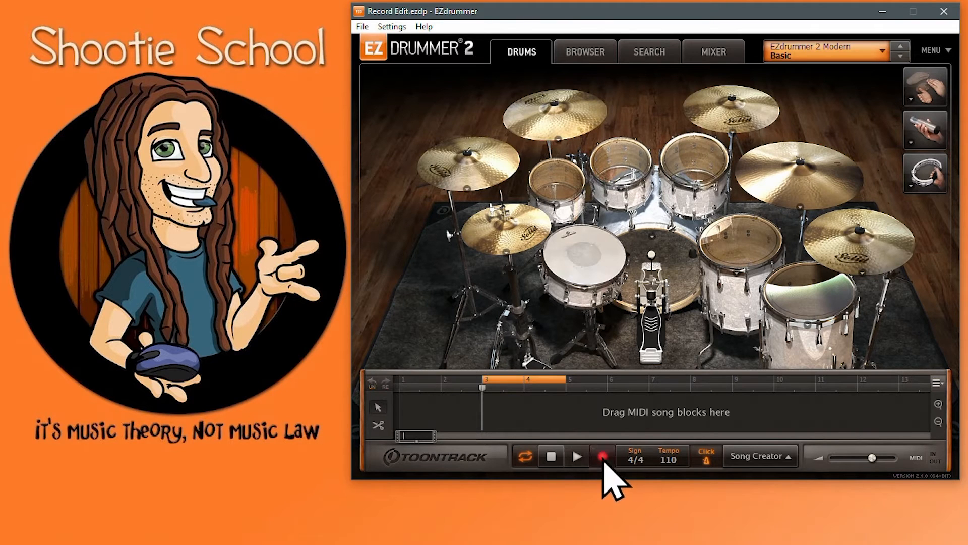
{"action": "left_click", "coordinate": [577, 456]}
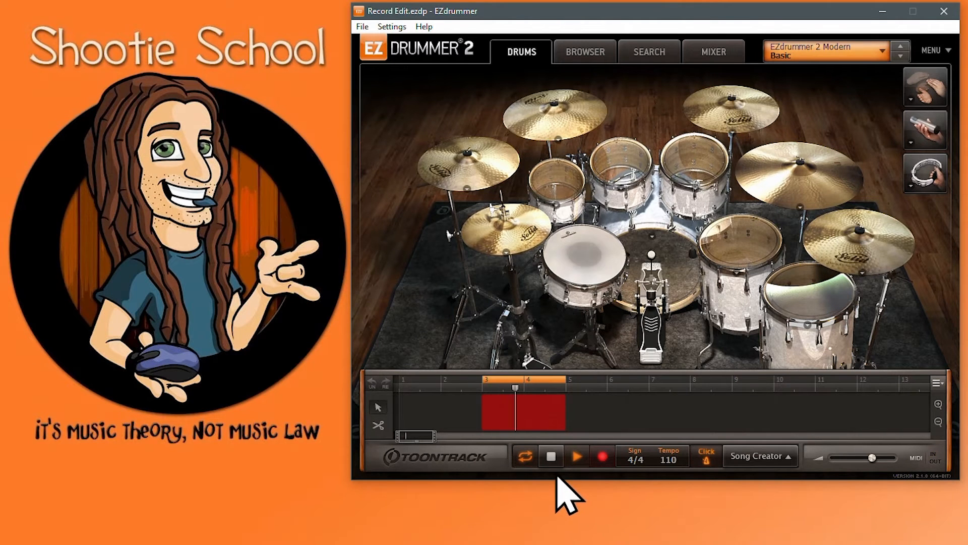
{"action": "left_click", "coordinate": [551, 457]}
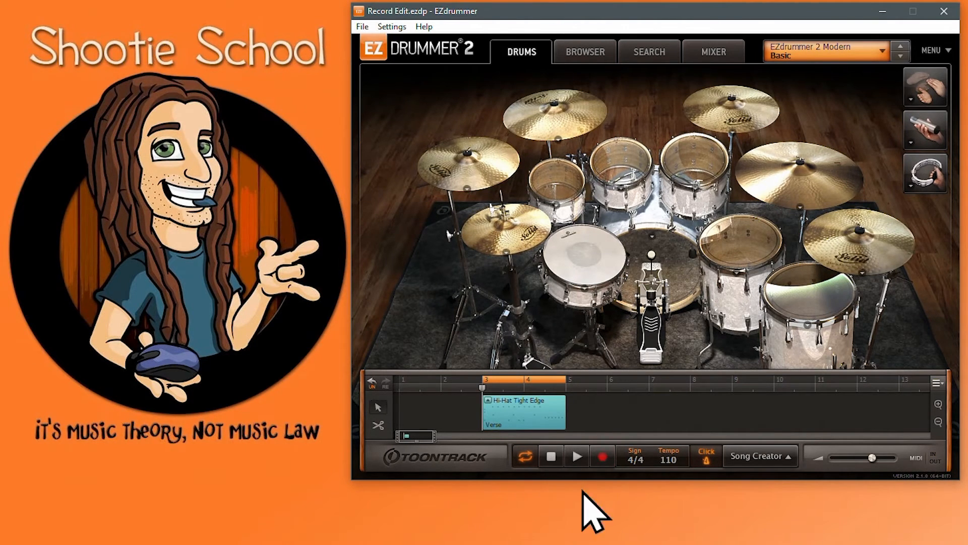
Try quantizing the whole newly recorded block to 1/16
{"action": "right_click", "coordinate": [524, 408]}
{"action": "mouse_move", "coordinate": [580, 518]}
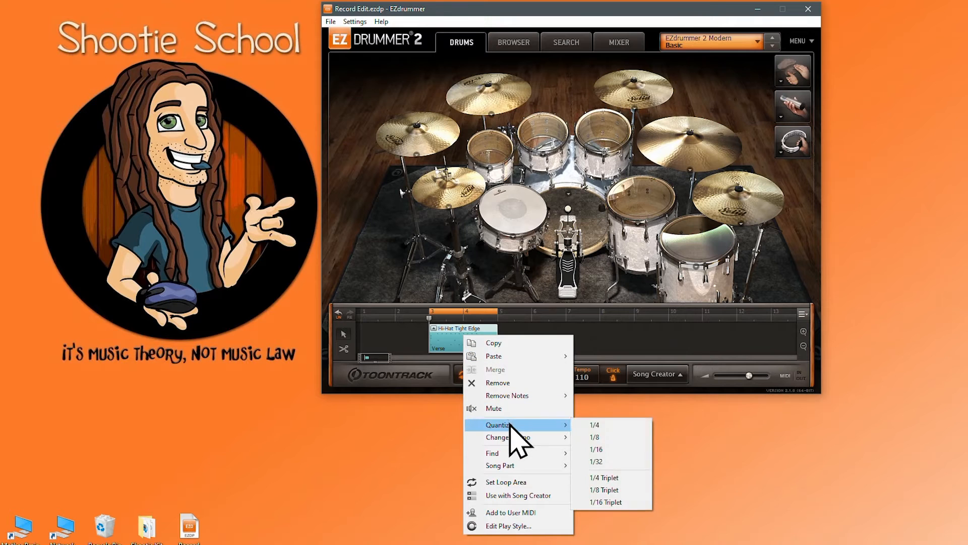
{"action": "left_click", "coordinate": [596, 449]}
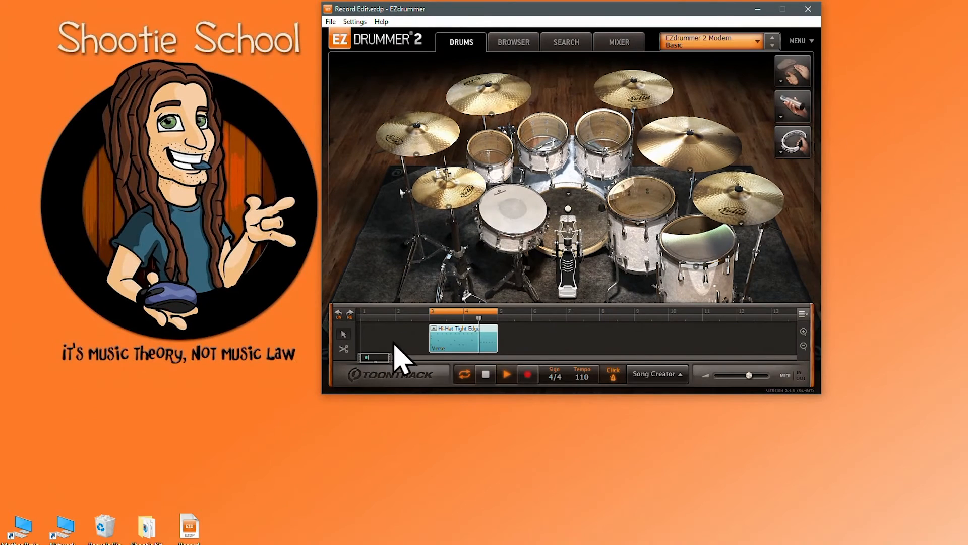
Try quantizing the whole recorded block to 1/8 Triplet and listen to it
{"action": "right_click", "coordinate": [465, 344]}
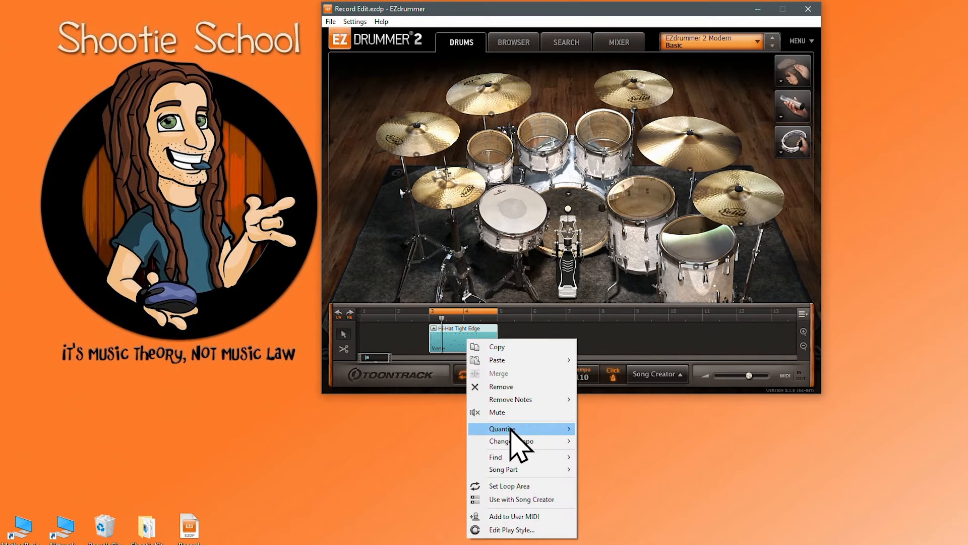
{"action": "mouse_move", "coordinate": [535, 429]}
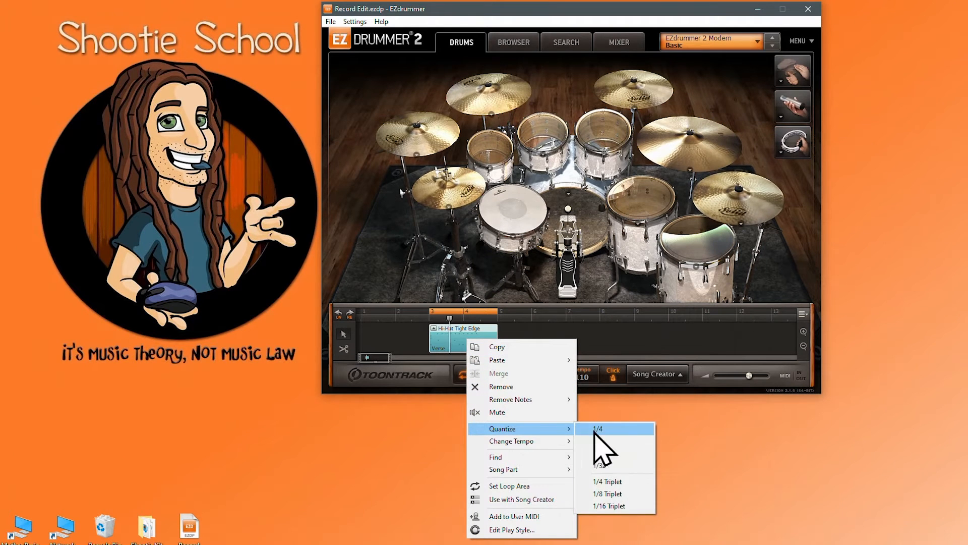
{"action": "left_click", "coordinate": [609, 494]}
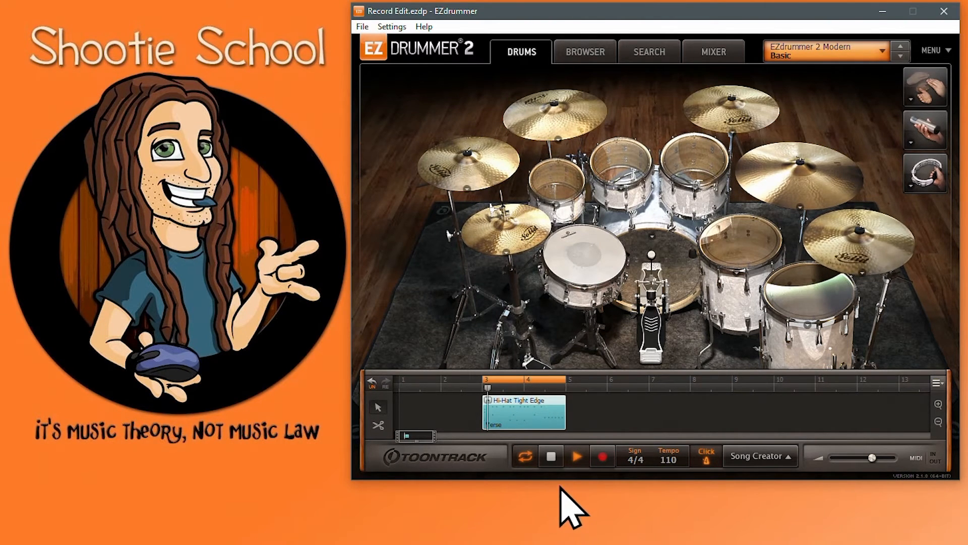
{"action": "left_click", "coordinate": [550, 456]}
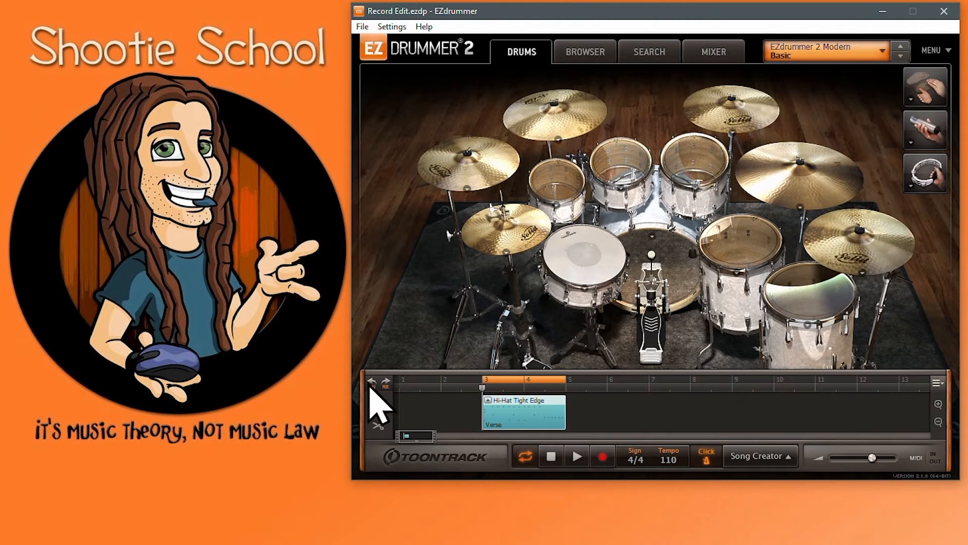
Edit the block's play style and quantize Floortom 1 and Floortom 2 to 1/8 Triplet
{"action": "left_click", "coordinate": [488, 400]}
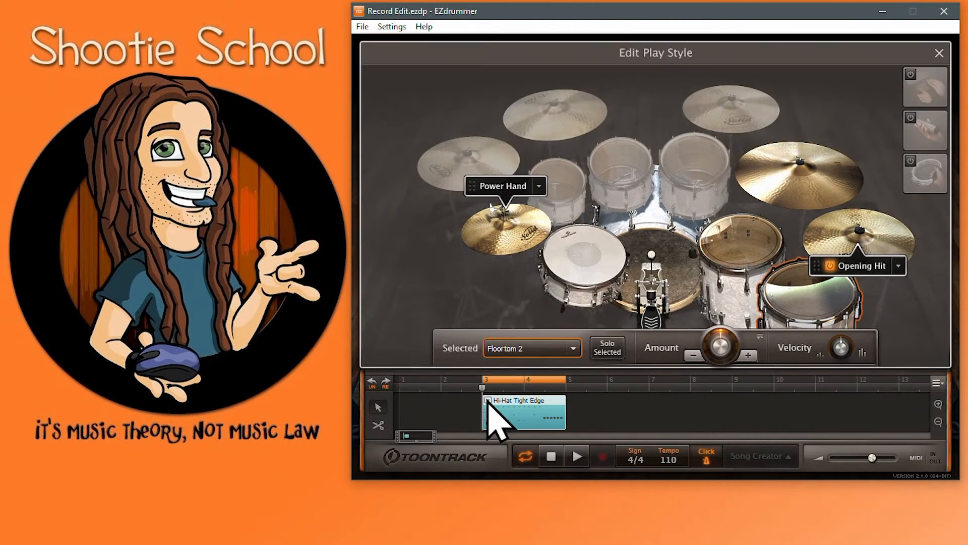
{"action": "right_click", "coordinate": [734, 242]}
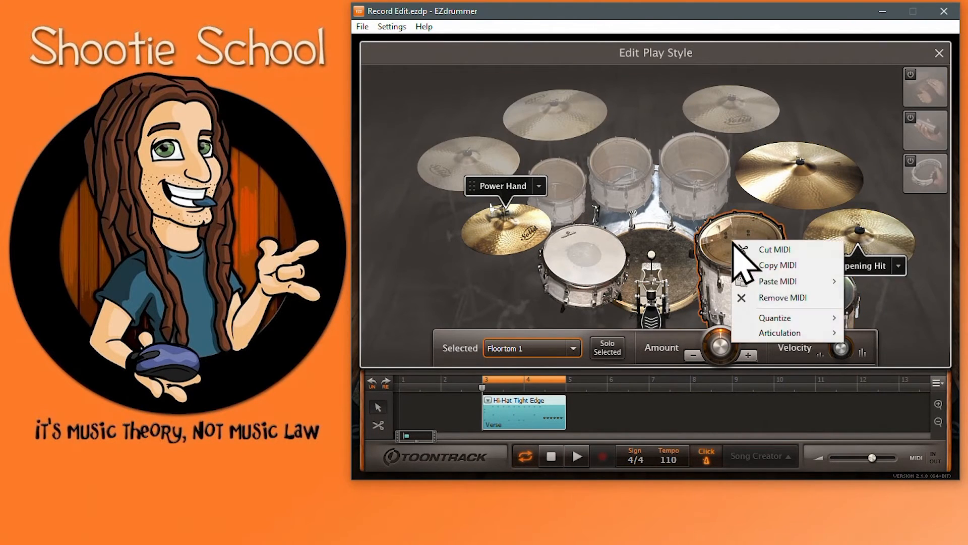
{"action": "mouse_move", "coordinate": [780, 320]}
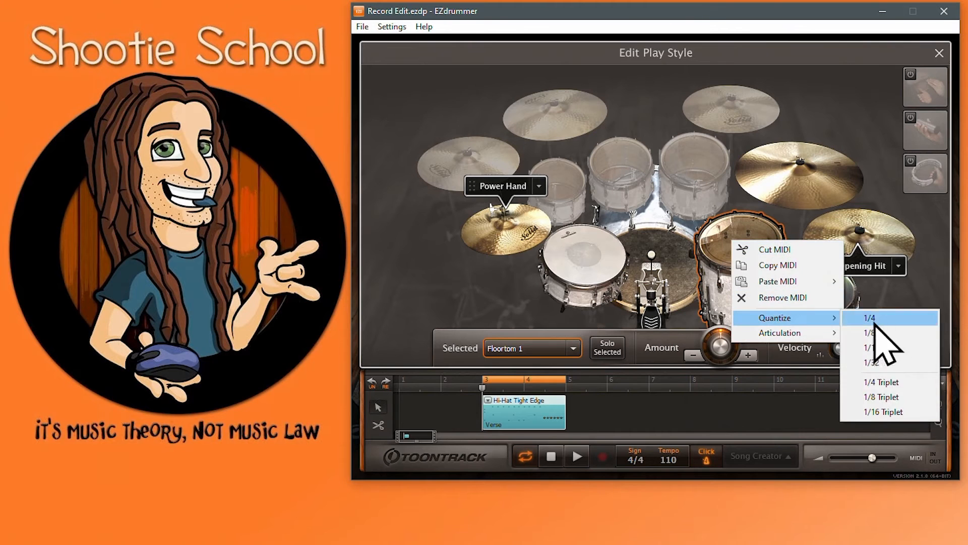
{"action": "left_click", "coordinate": [886, 399]}
{"action": "right_click", "coordinate": [827, 278]}
{"action": "mouse_move", "coordinate": [890, 382]}
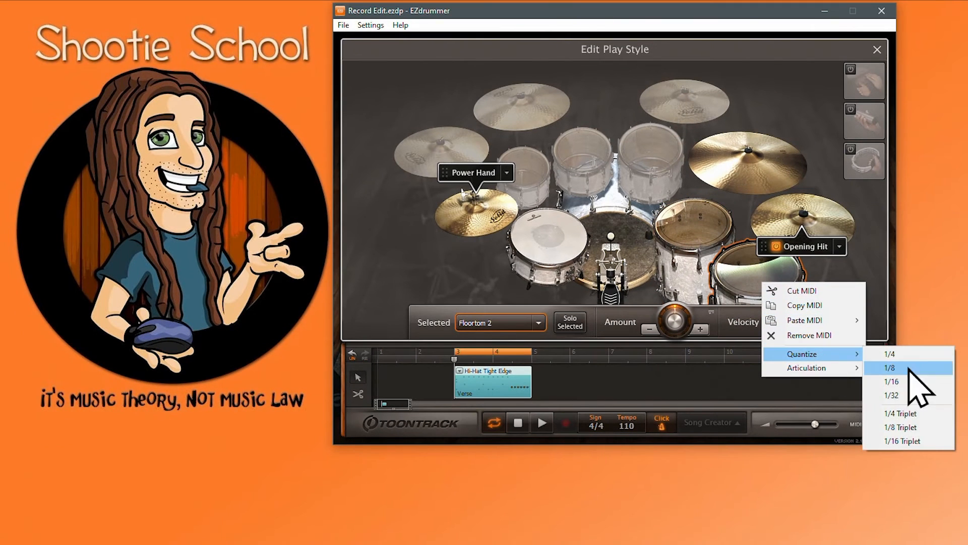
{"action": "left_click", "coordinate": [900, 427]}
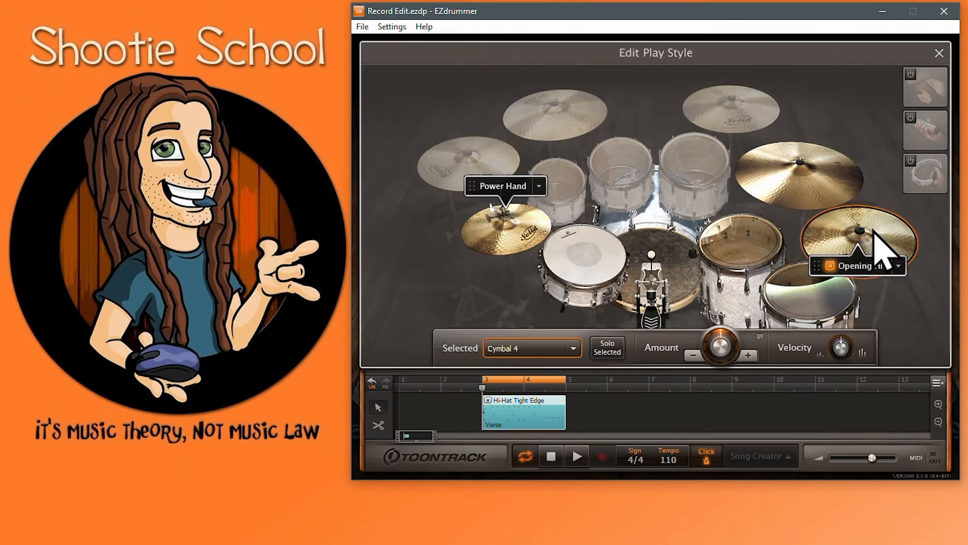
Quantize the two played cymbals, the snare, hi-hat and kick together to 1/8 and play the block back
{"action": "left_click", "coordinate": [845, 202], "text": "ctrl"}
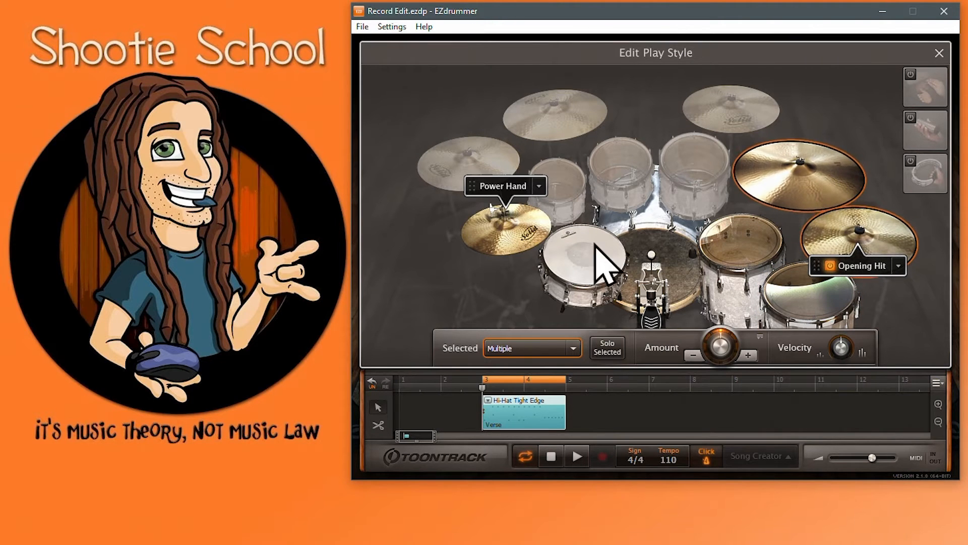
{"action": "left_click", "coordinate": [598, 262], "text": "ctrl"}
{"action": "left_click", "coordinate": [532, 245], "text": "ctrl"}
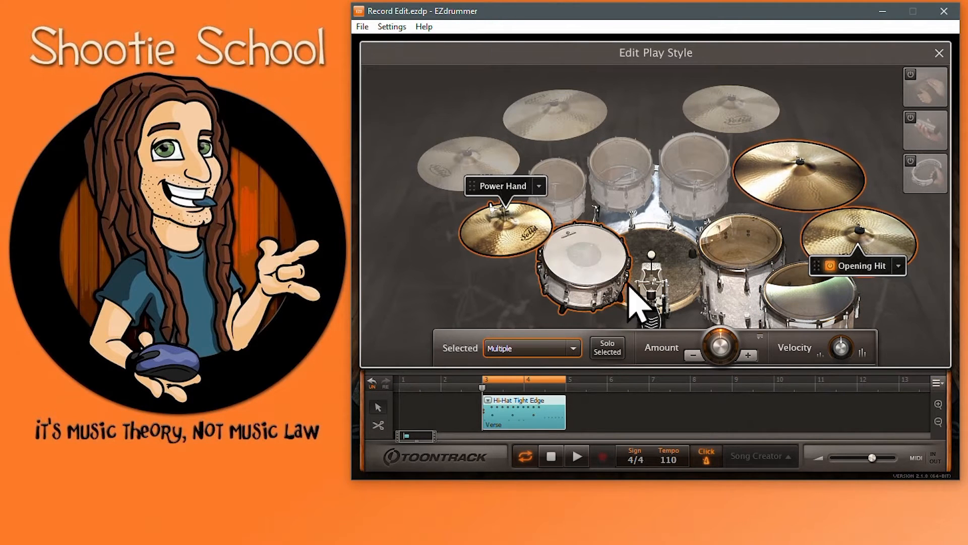
{"action": "right_click", "coordinate": [593, 256]}
{"action": "mouse_move", "coordinate": [637, 332]}
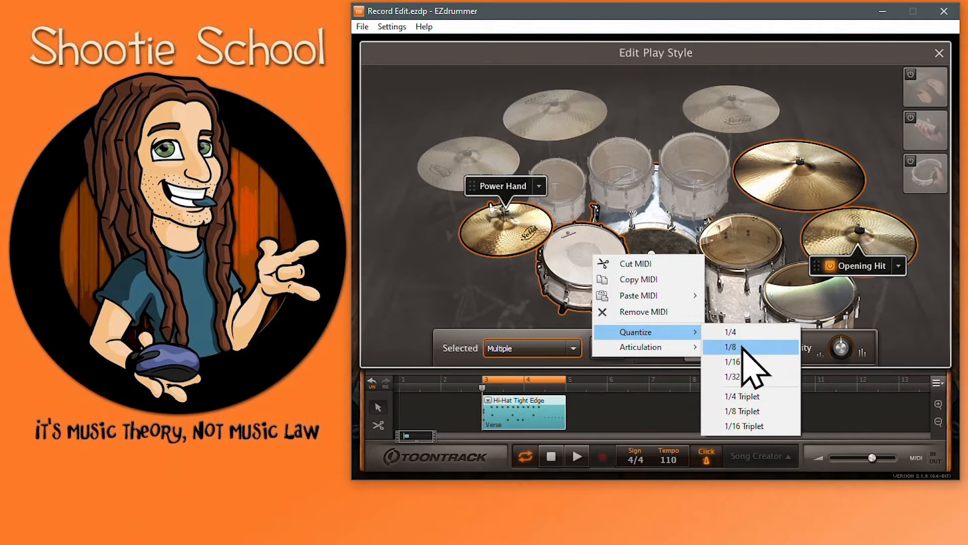
{"action": "left_click", "coordinate": [741, 347]}
{"action": "left_click", "coordinate": [578, 456]}
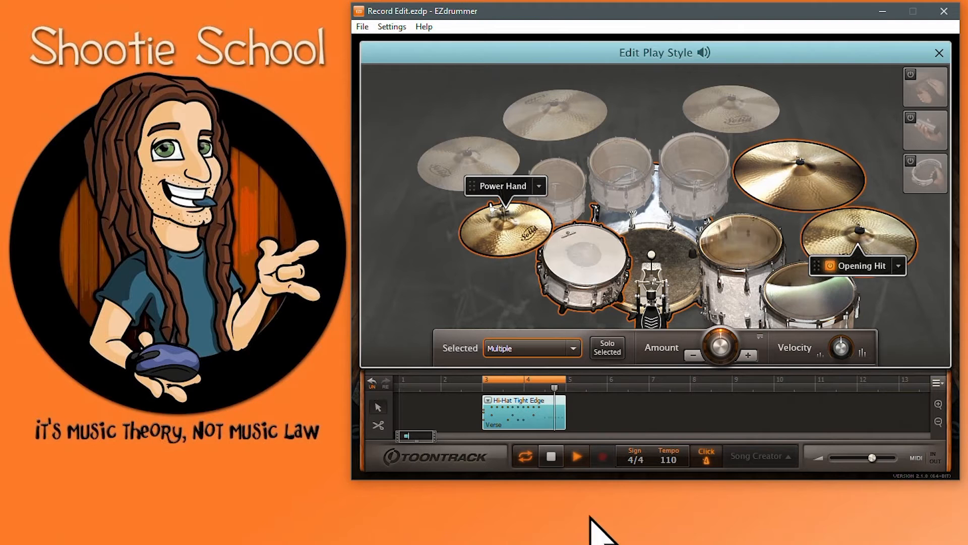
{"action": "left_click", "coordinate": [552, 457]}
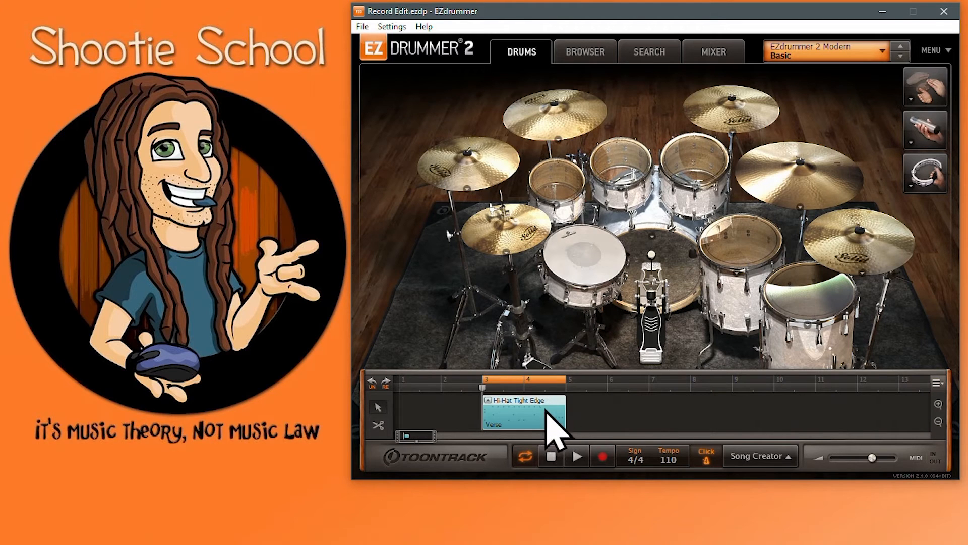
Split the block in the middle of bar 4 and quantize its first part to 1/8
{"action": "left_click", "coordinate": [379, 426]}
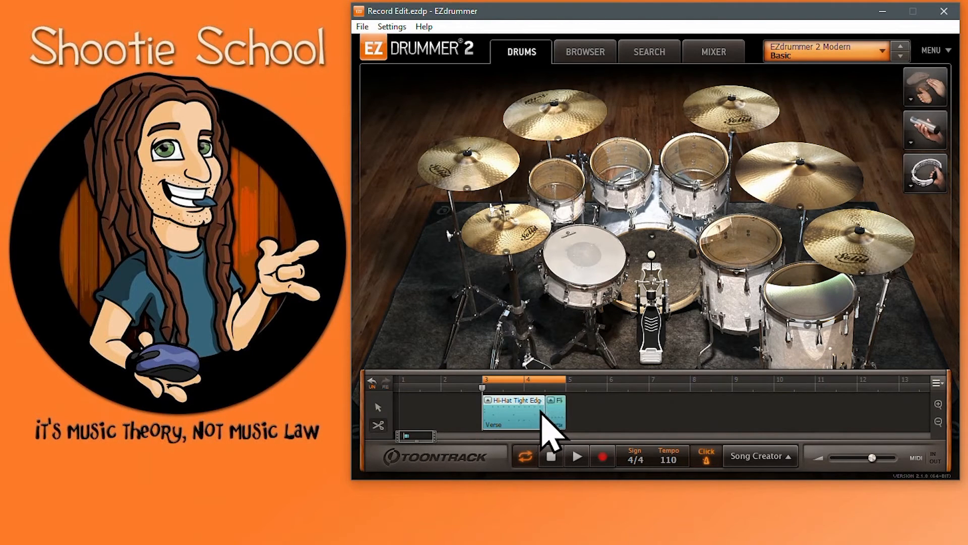
{"action": "right_click", "coordinate": [516, 411]}
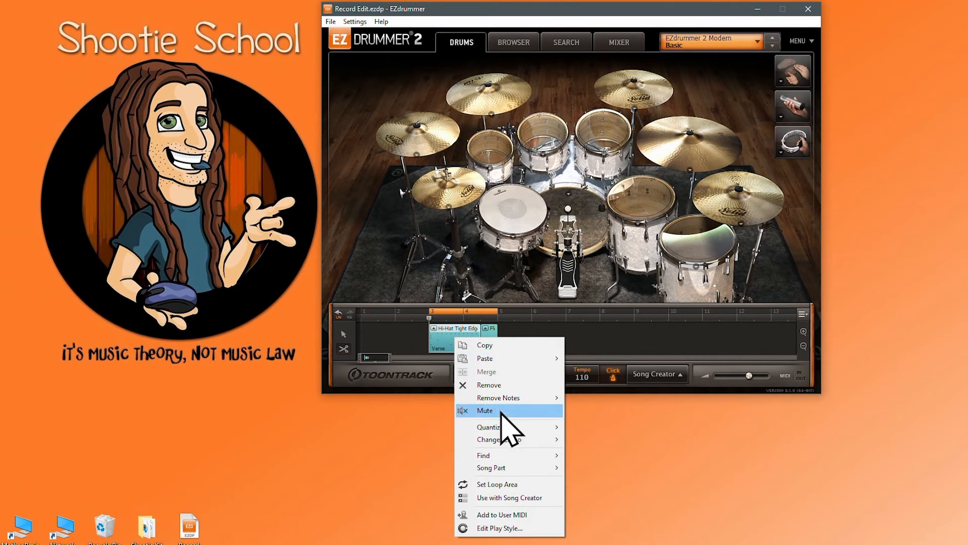
{"action": "mouse_move", "coordinate": [497, 428]}
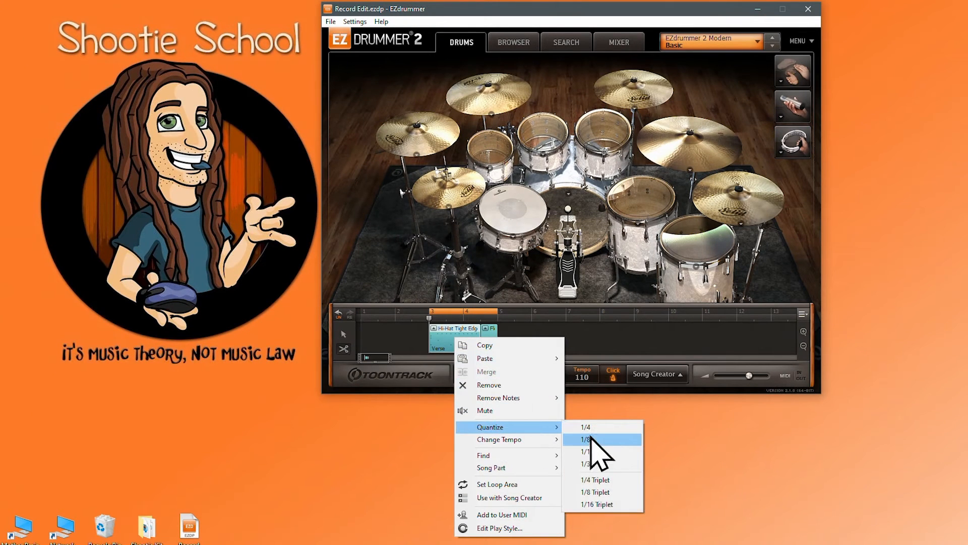
{"action": "left_click", "coordinate": [600, 447]}
Quantize the second part of the split block to 1/8 Triplet and play back both parts
{"action": "right_click", "coordinate": [490, 337]}
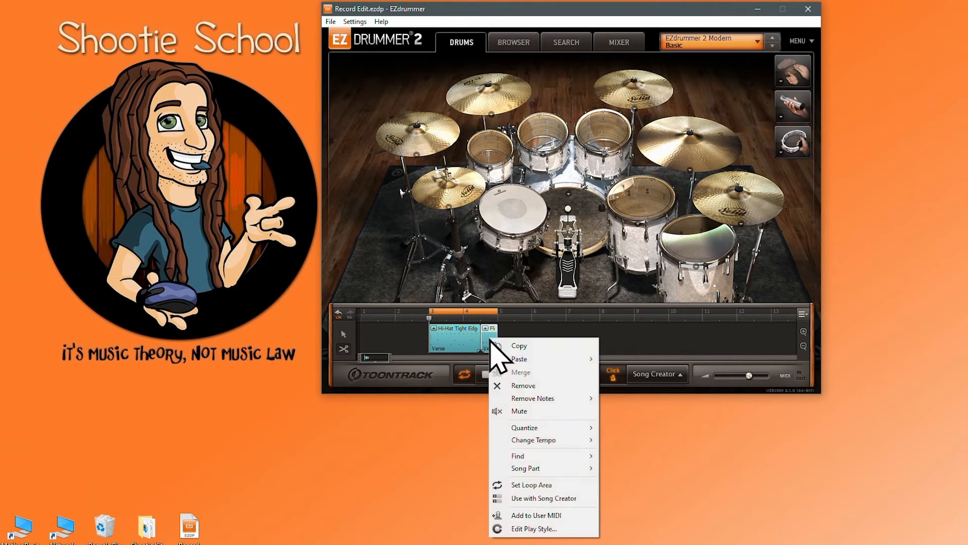
{"action": "mouse_move", "coordinate": [542, 427]}
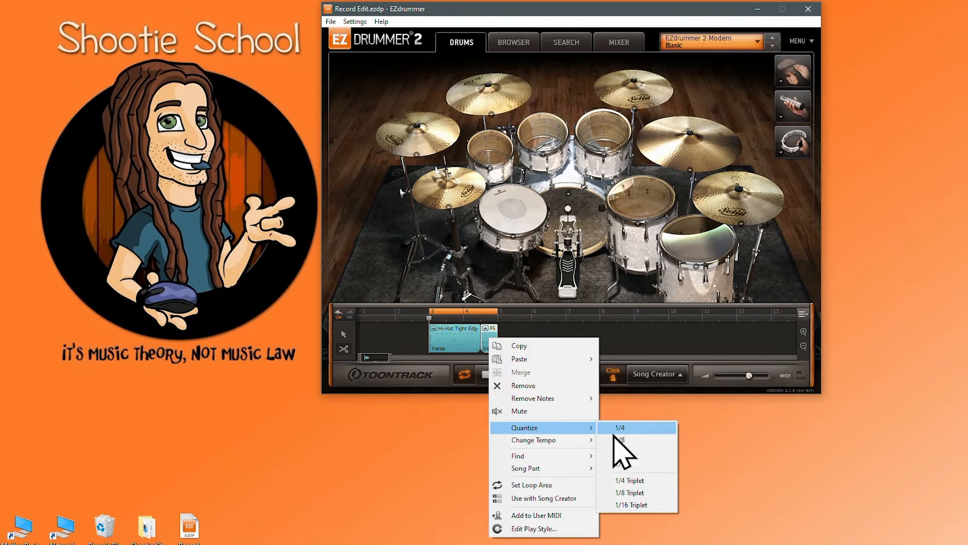
{"action": "left_click", "coordinate": [636, 493]}
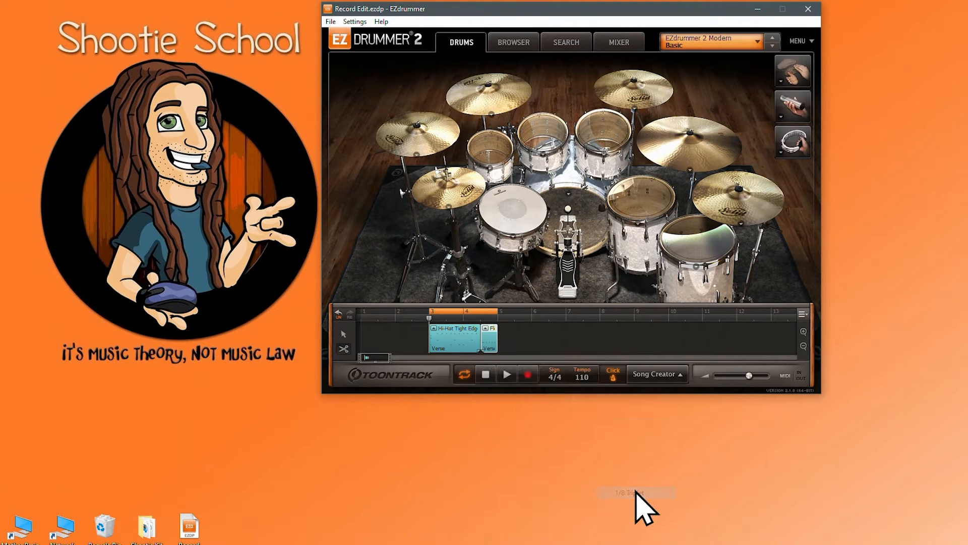
{"action": "left_click", "coordinate": [508, 376]}
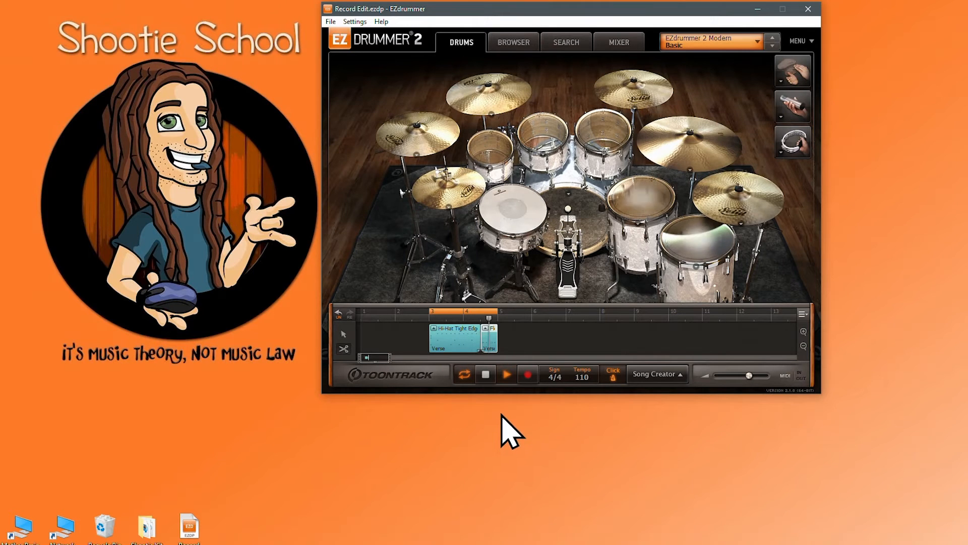
{"action": "left_click", "coordinate": [487, 374]}
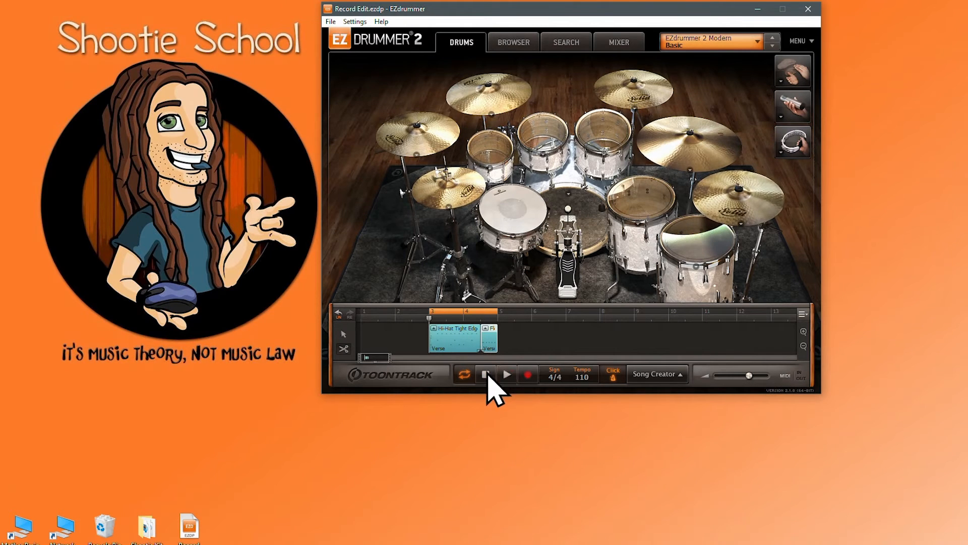
Merge the two parts of the split block over bars 3 and 4 and remove the merged block
{"action": "left_click", "coordinate": [343, 334]}
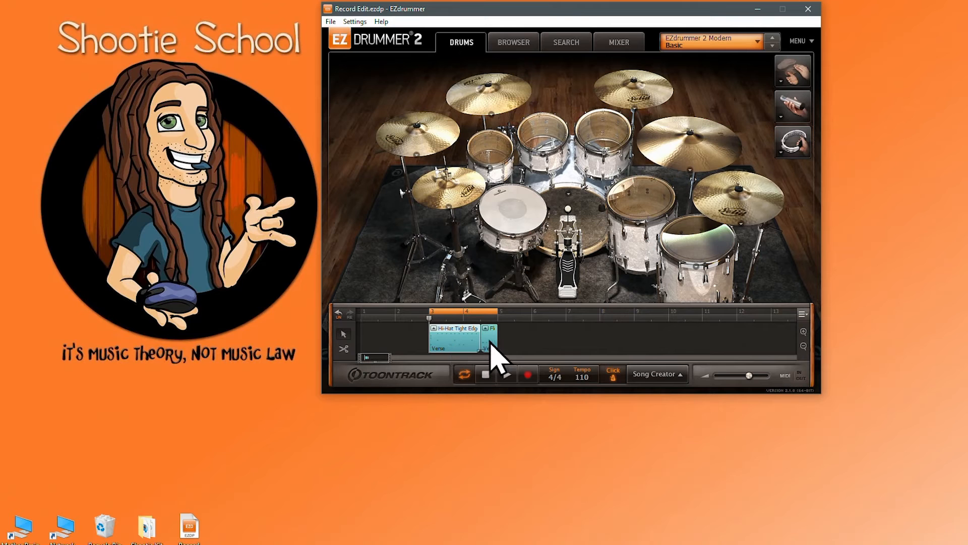
{"action": "right_click", "coordinate": [461, 339]}
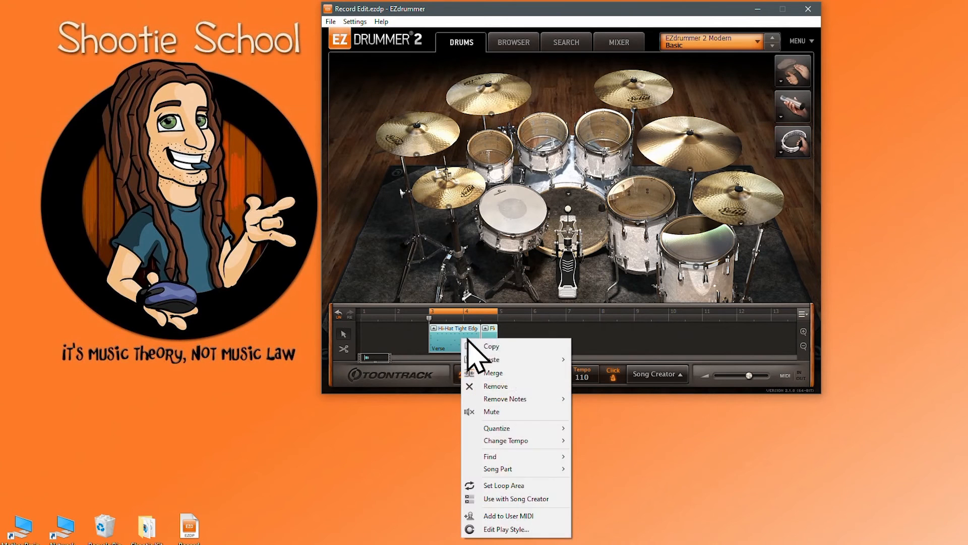
{"action": "left_click", "coordinate": [491, 375]}
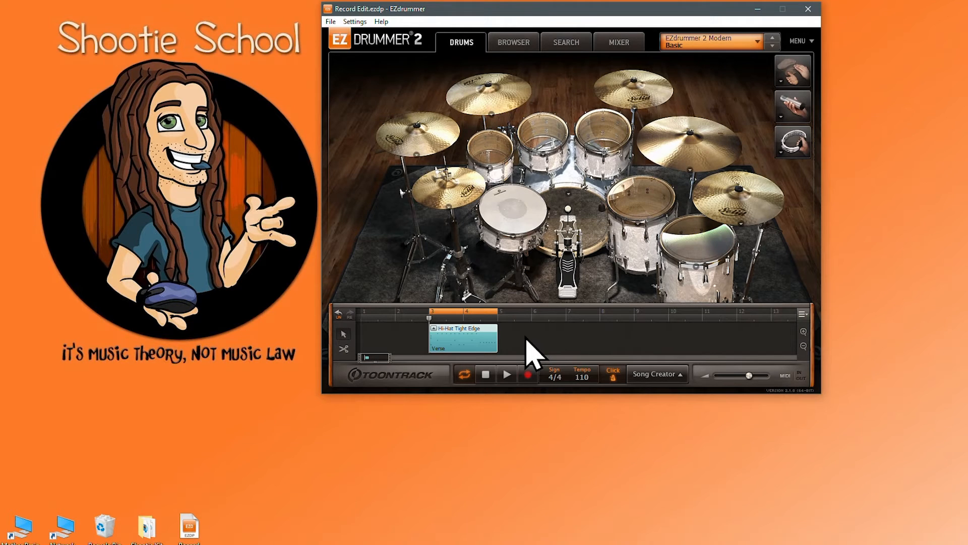
{"action": "right_click", "coordinate": [458, 329]}
{"action": "left_click", "coordinate": [498, 378]}
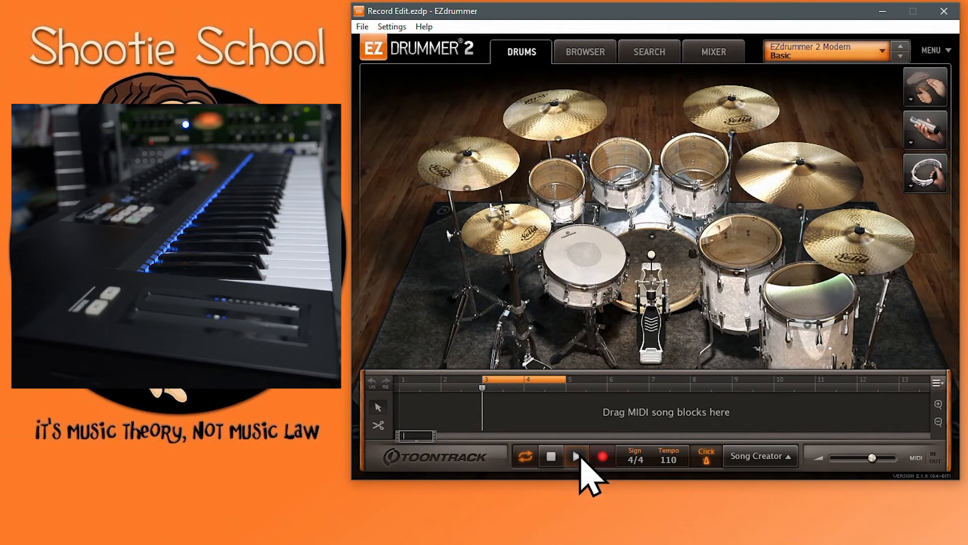
Record a new hi-hat, snare and kick block over bars 3 and 4 and quantize it to 1/8
{"action": "left_click", "coordinate": [528, 374]}
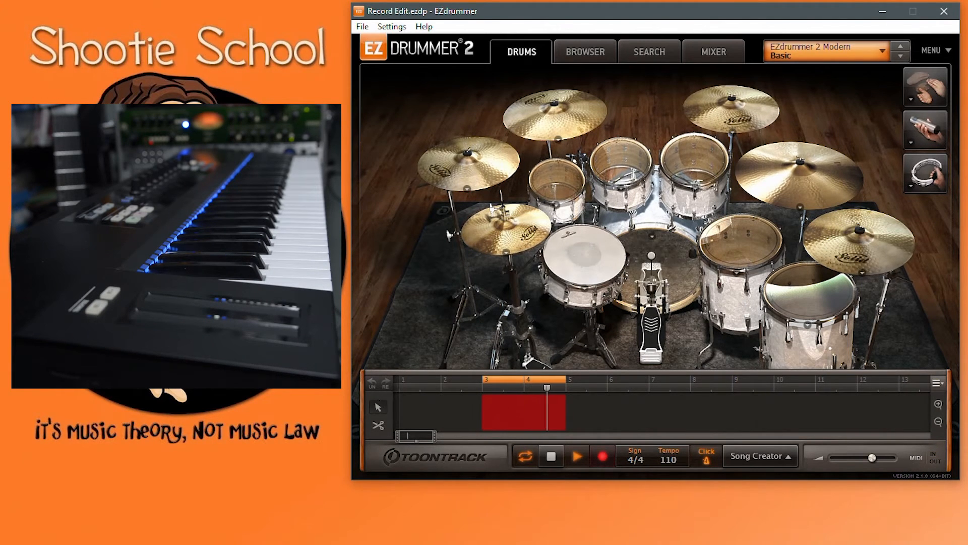
{"action": "left_click", "coordinate": [552, 456]}
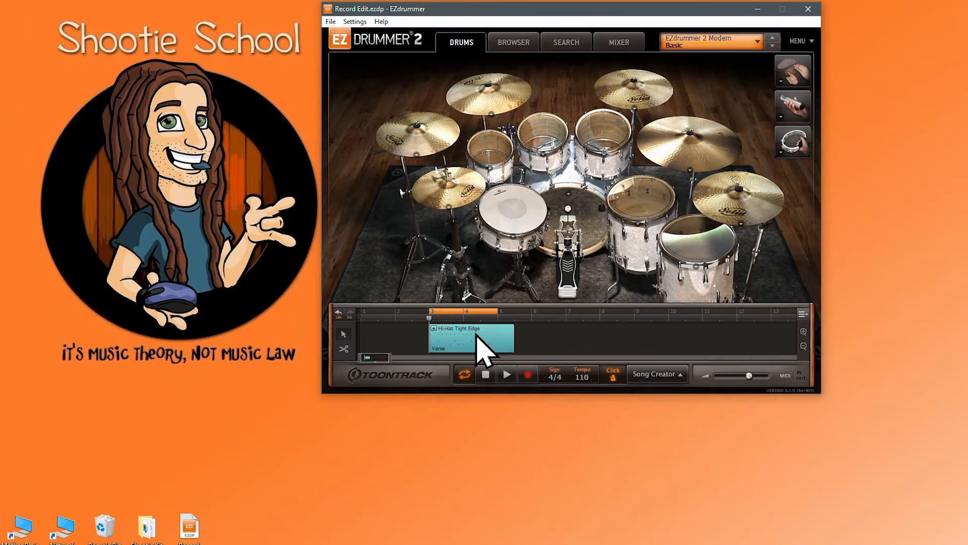
{"action": "right_click", "coordinate": [540, 404]}
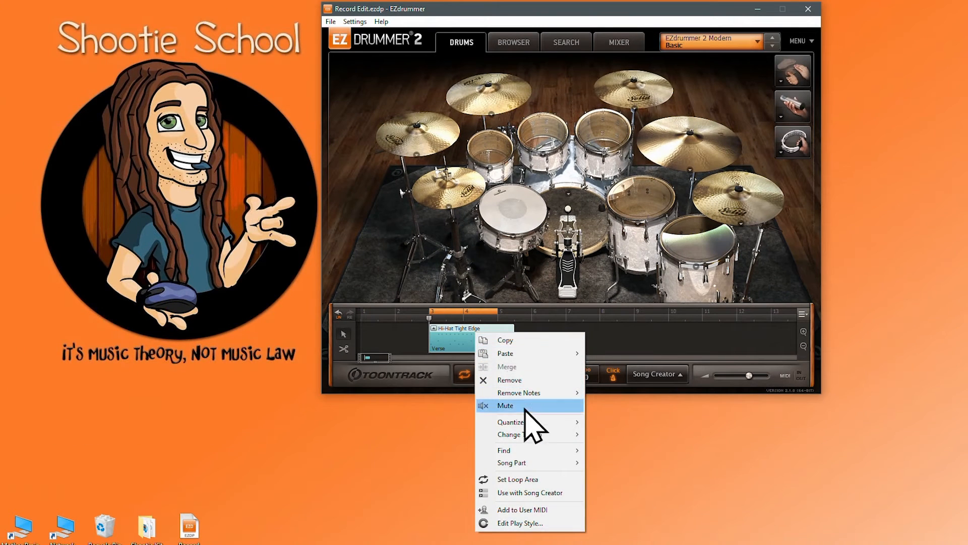
{"action": "mouse_move", "coordinate": [524, 423]}
{"action": "left_click", "coordinate": [614, 432]}
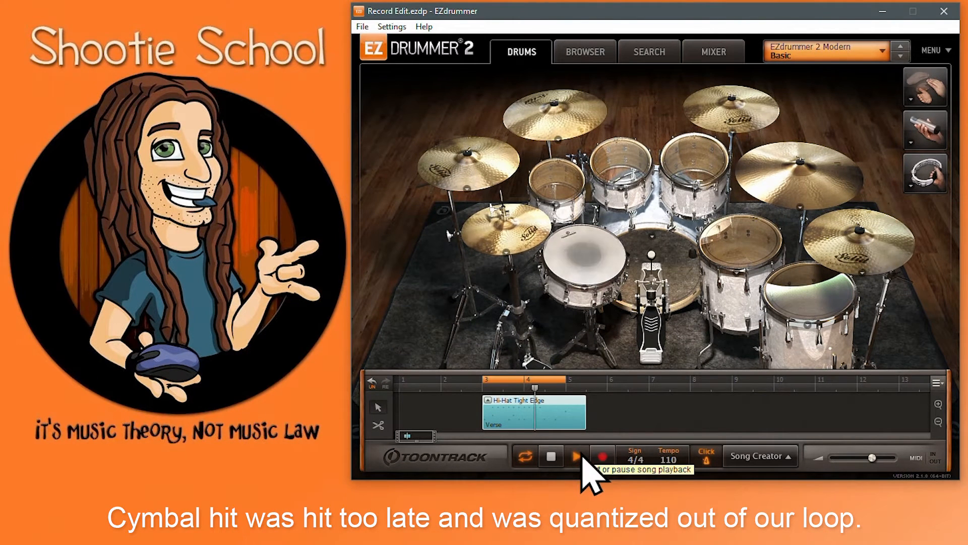
{"action": "left_click", "coordinate": [551, 456]}
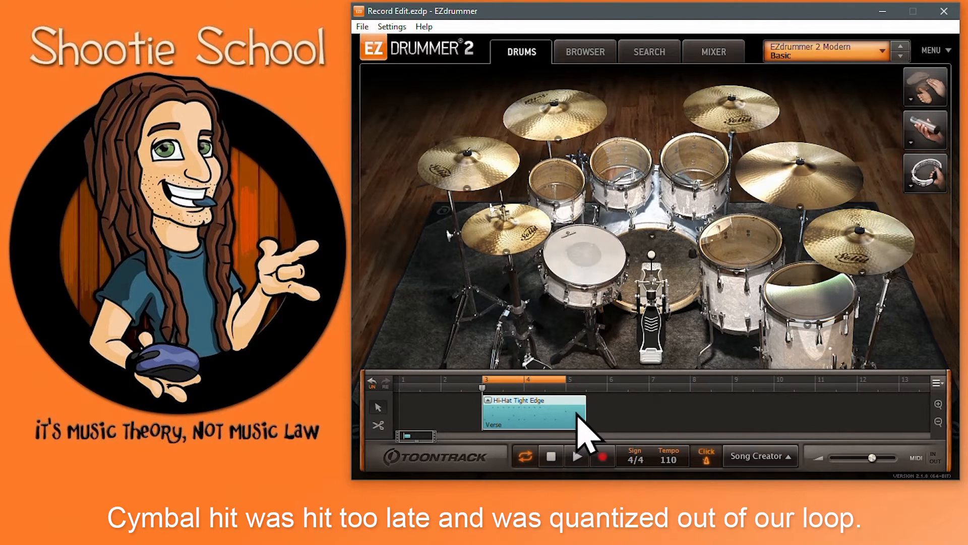
Enable the Opening Hit in the Hi-Hat Tight Edge block's play style and play the block back
{"action": "double_click", "coordinate": [544, 421]}
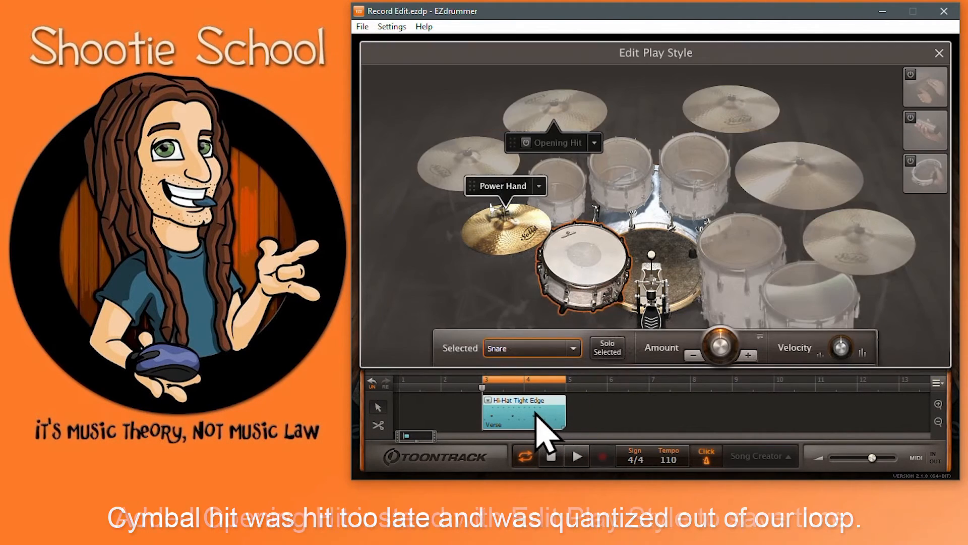
{"action": "left_click", "coordinate": [526, 143]}
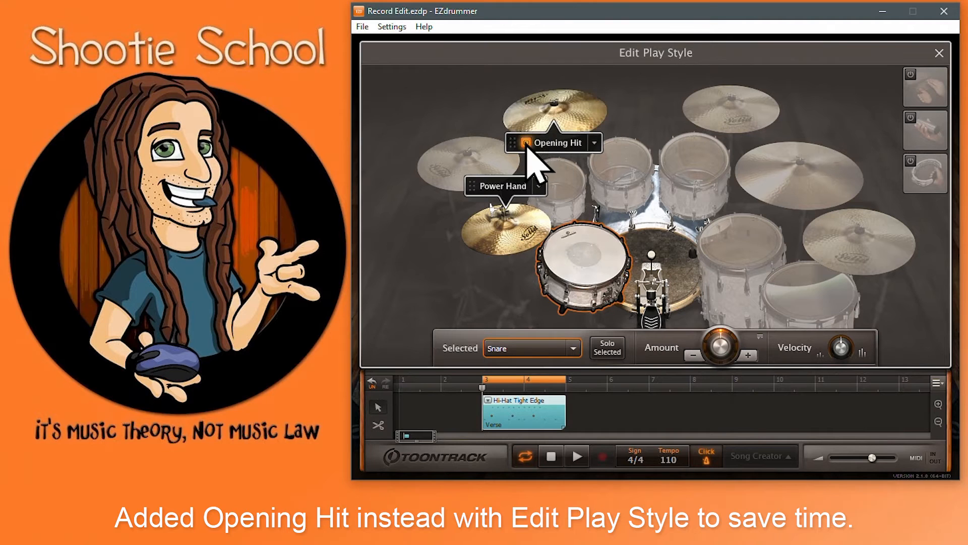
{"action": "left_click", "coordinate": [939, 53]}
{"action": "left_click", "coordinate": [577, 457]}
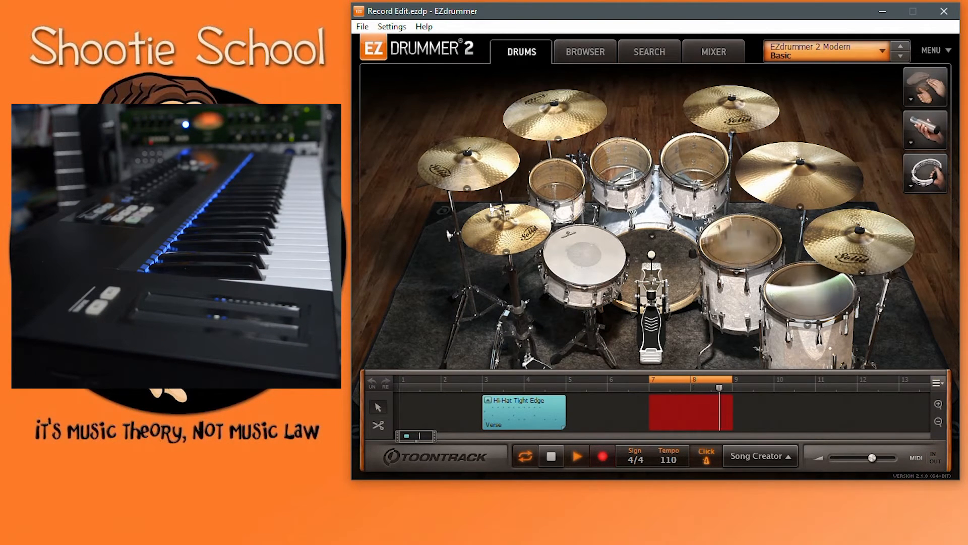
Finish recording the floor tom fill in the loop area over bars 7 and 8 and quantize it to triplets
{"action": "left_click", "coordinate": [552, 457]}
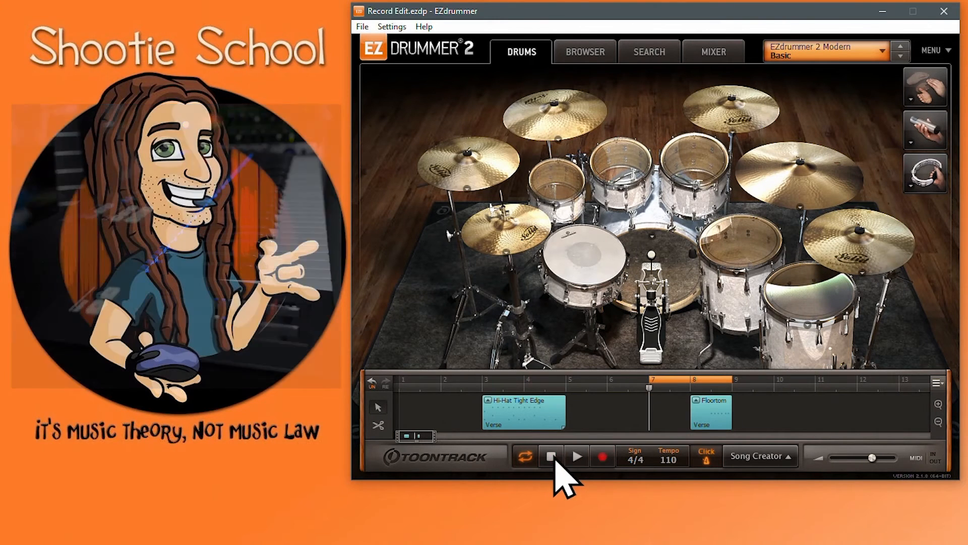
{"action": "right_click", "coordinate": [708, 408]}
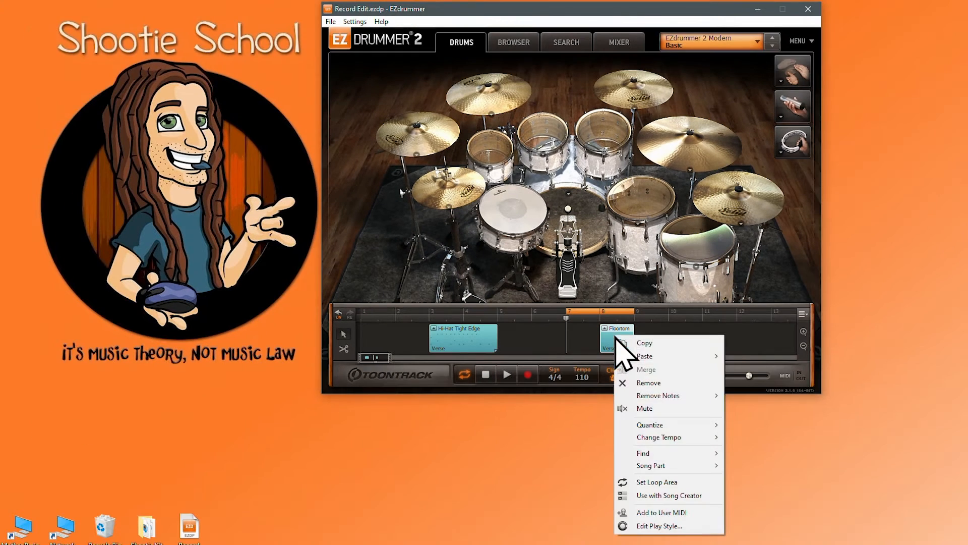
{"action": "mouse_move", "coordinate": [758, 516]}
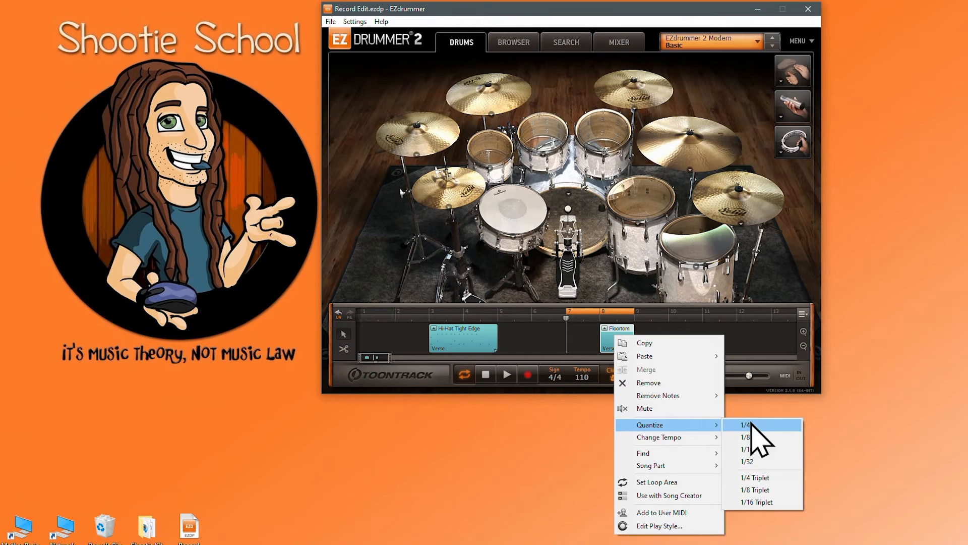
{"action": "left_click", "coordinate": [756, 478]}
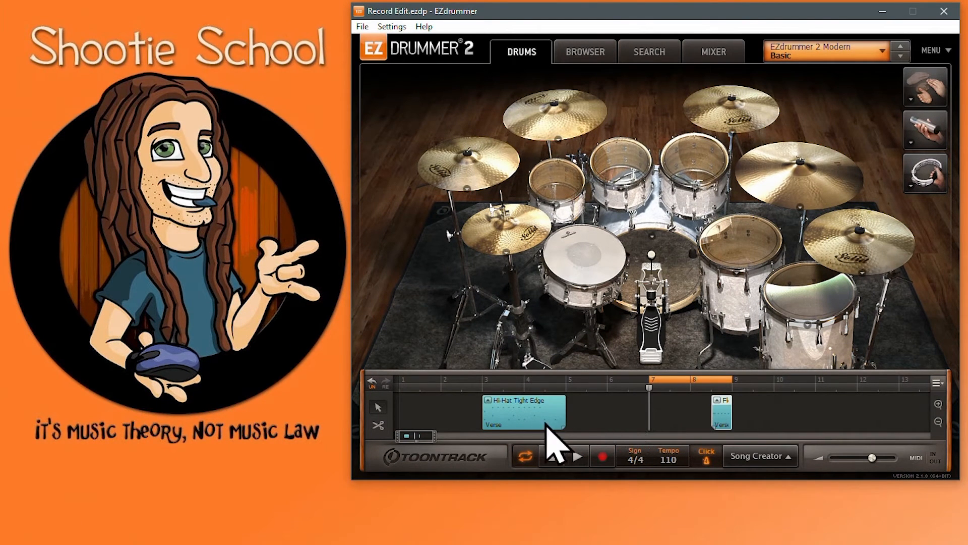
Split the Hi-Hat Tight Edge block in the middle of bar 4 and paste only the toms of the bar 8 fill into its second part
{"action": "left_click", "coordinate": [379, 423]}
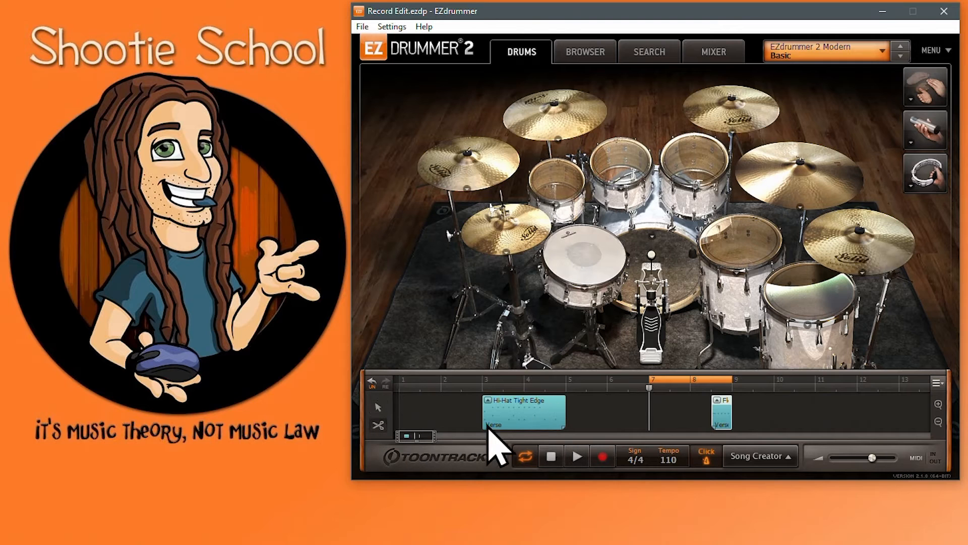
{"action": "left_click", "coordinate": [546, 419]}
{"action": "right_click", "coordinate": [715, 408]}
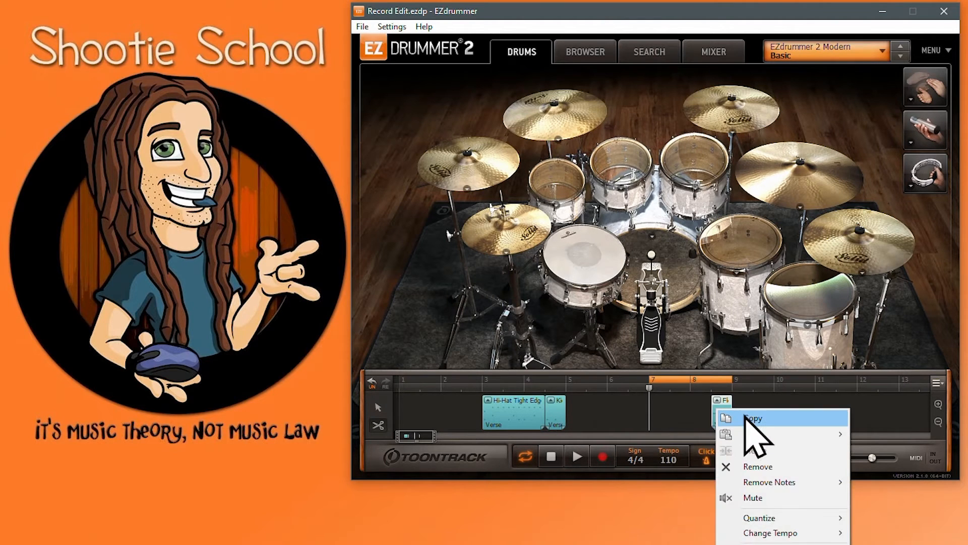
{"action": "left_click", "coordinate": [750, 418]}
{"action": "left_click", "coordinate": [377, 407]}
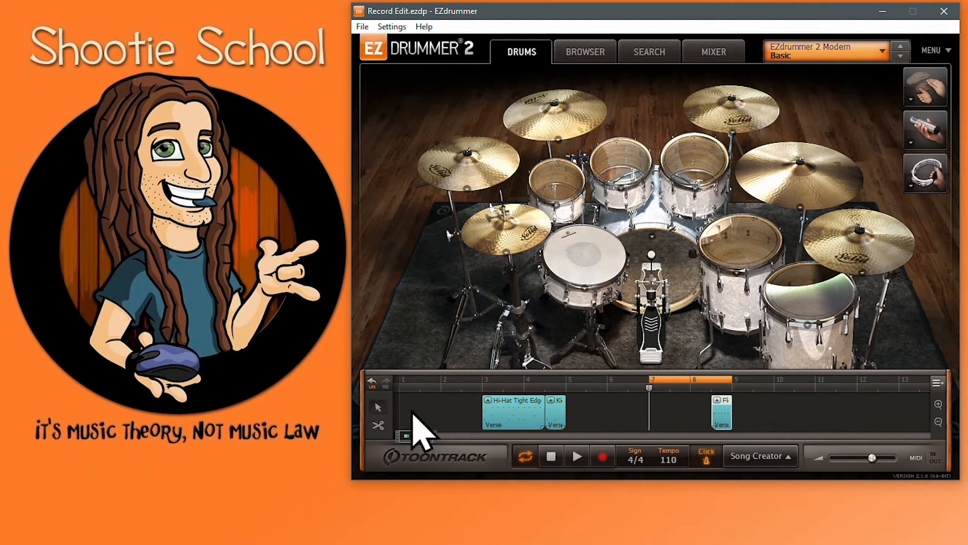
{"action": "left_click", "coordinate": [554, 417]}
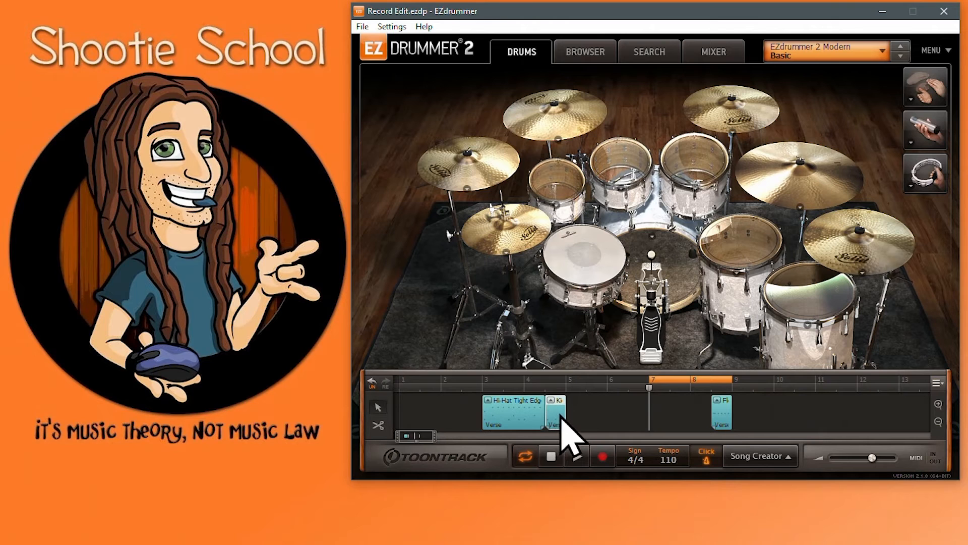
{"action": "right_click", "coordinate": [556, 413]}
{"action": "mouse_move", "coordinate": [654, 442]}
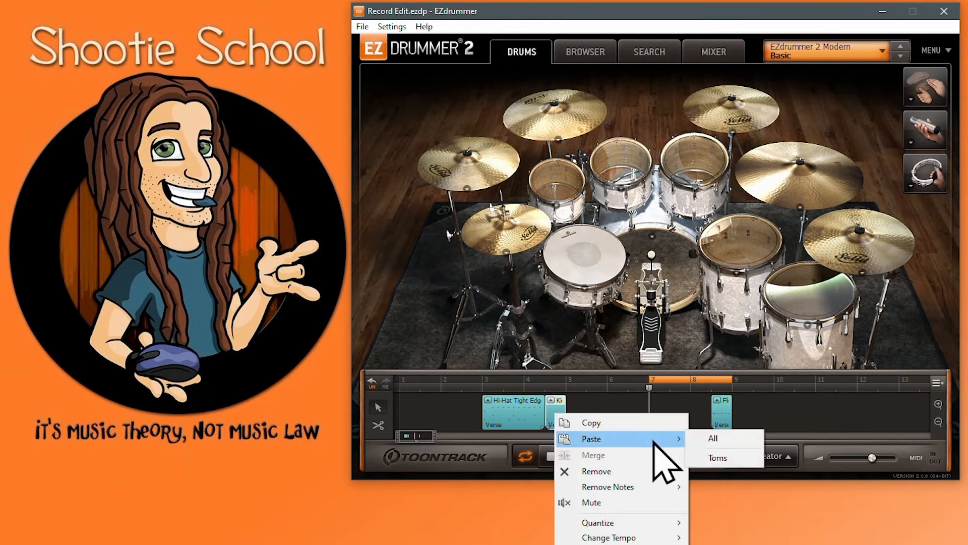
{"action": "left_click", "coordinate": [716, 458]}
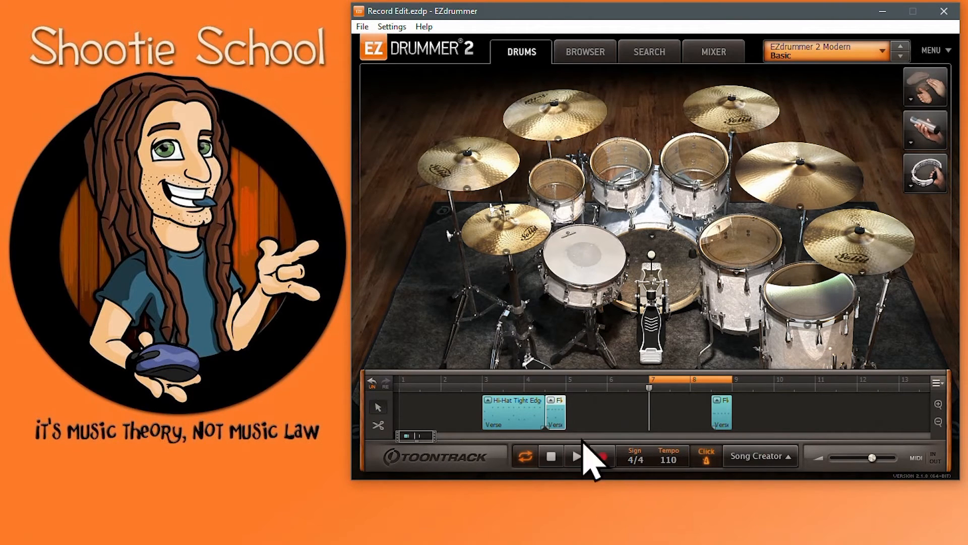
Move the loop area to bars 3 and 4 and play back the groove with the pasted tom fill
{"action": "left_click_drag", "start_coordinate": [676, 382], "coordinate": [504, 382]}
{"action": "left_click", "coordinate": [578, 457]}
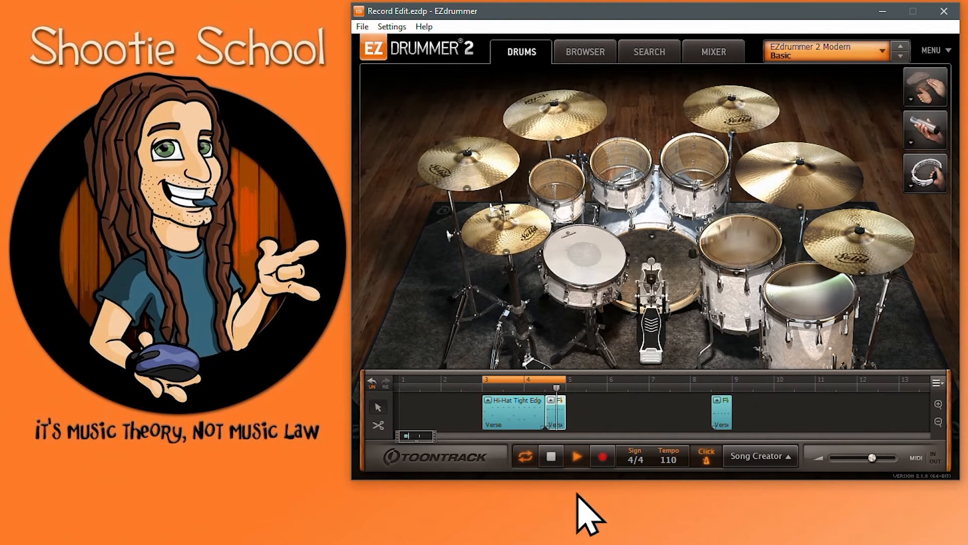
{"action": "left_click", "coordinate": [551, 456]}
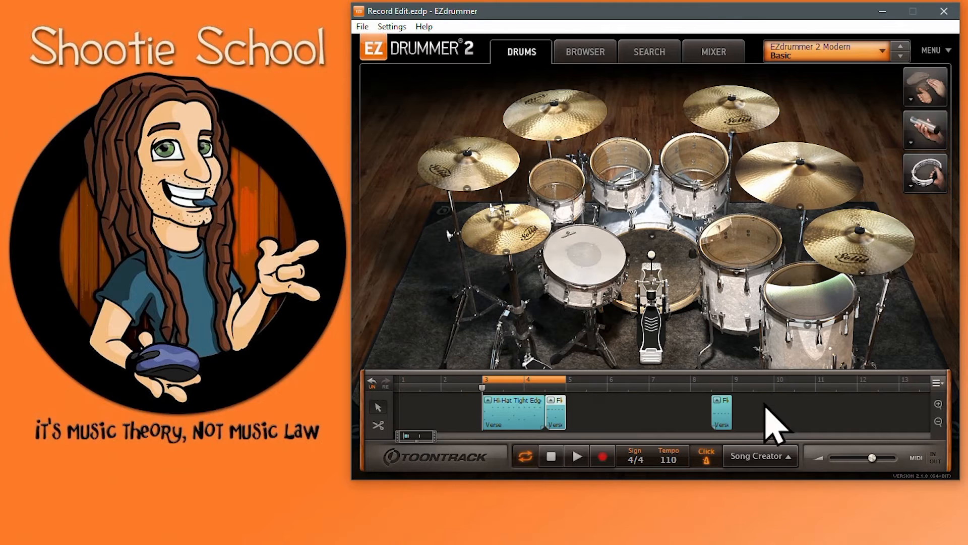
Clear all blocks from the timeline and place Variation 02 of The Metal Foundry's Gene Hoglan Straight 4/4 Song 02 Hats Open Variations at bar 3
{"action": "right_click", "coordinate": [506, 407]}
{"action": "left_click", "coordinate": [574, 471]}
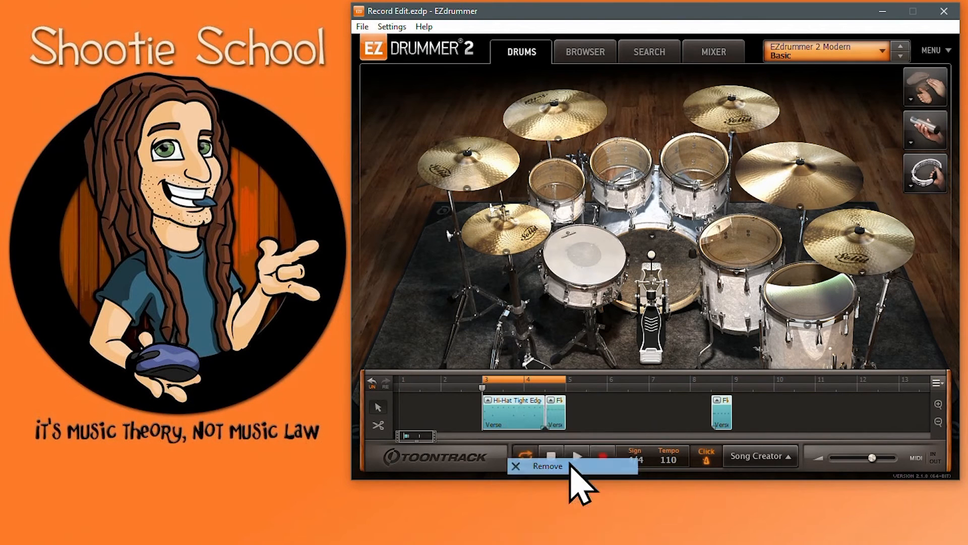
{"action": "left_click", "coordinate": [586, 51]}
{"action": "left_click", "coordinate": [502, 151]}
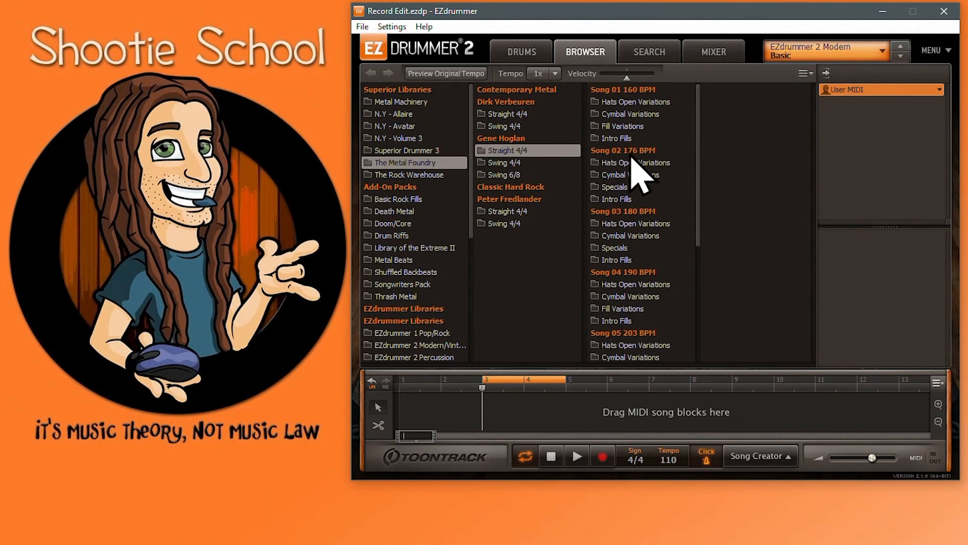
{"action": "left_click", "coordinate": [635, 162]}
{"action": "left_click_drag", "start_coordinate": [737, 100], "coordinate": [497, 414]}
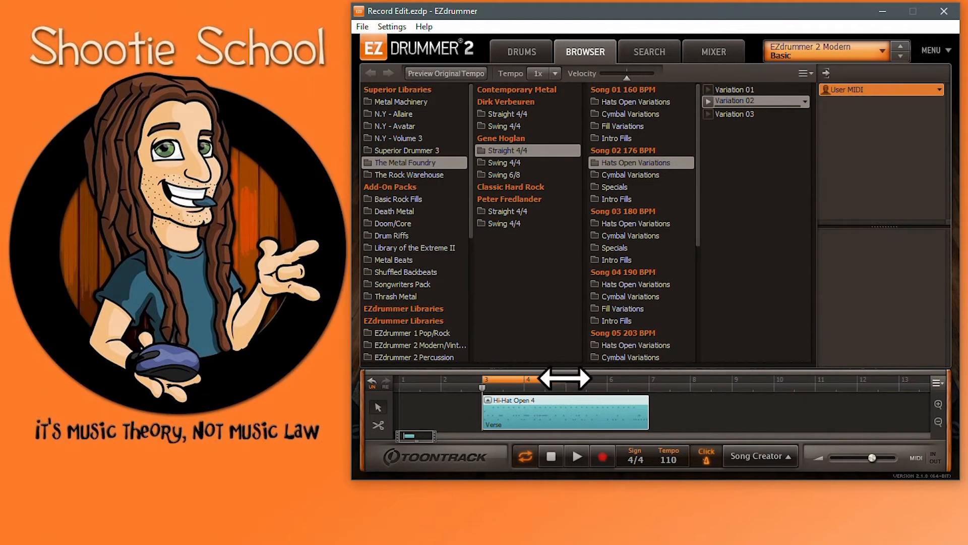
Extend the loop area to cover bars 3 to 6 and record additional hits over the Hi-Hat Open 4 block
{"action": "left_click_drag", "start_coordinate": [565, 379], "coordinate": [649, 380]}
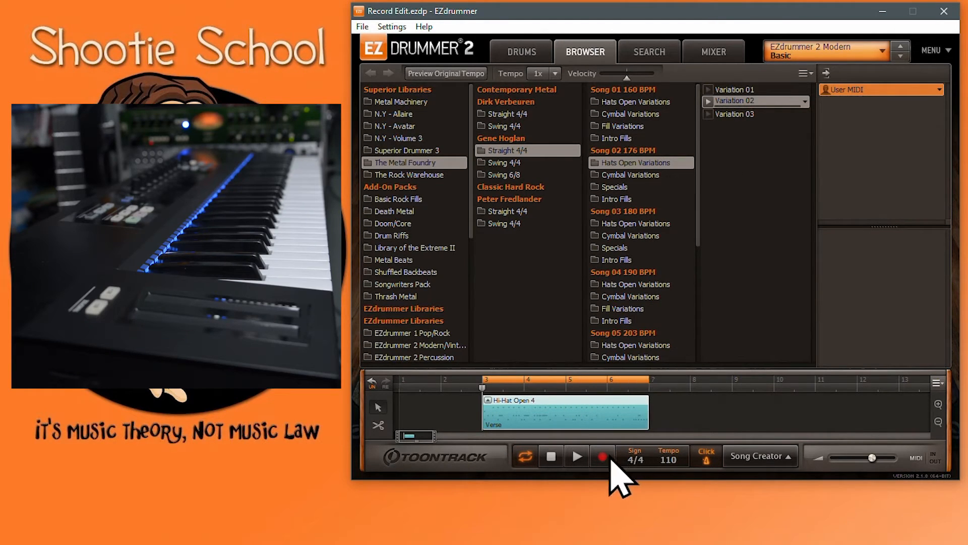
{"action": "key", "text": "space"}
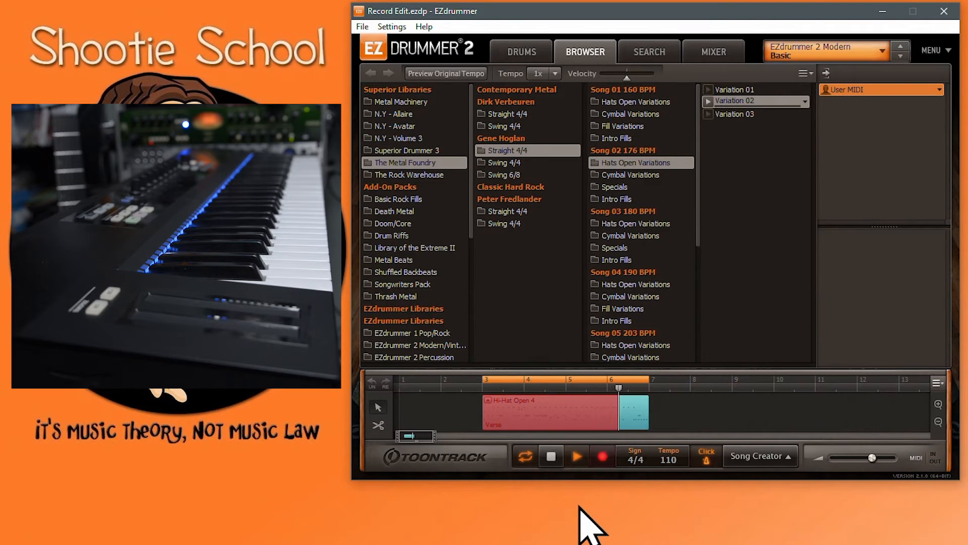
{"action": "left_click", "coordinate": [547, 453]}
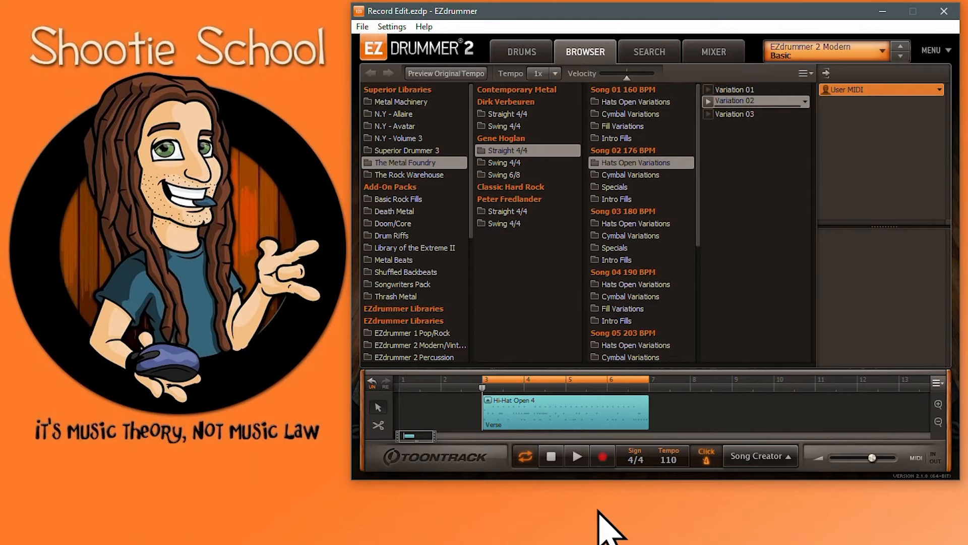
Remove the Hi-Hat Open 4 block from the timeline
{"action": "right_click", "coordinate": [570, 412]}
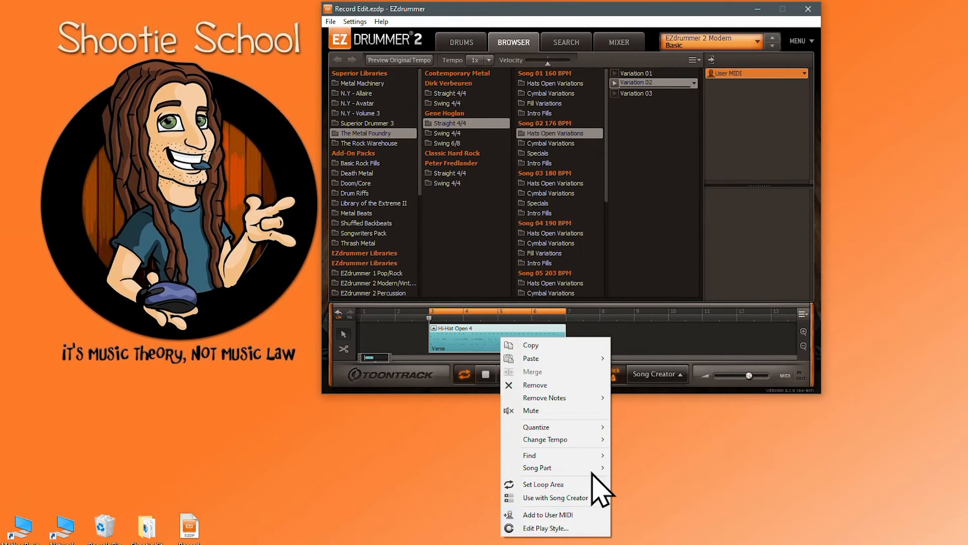
{"action": "left_click", "coordinate": [637, 342]}
{"action": "right_click", "coordinate": [503, 335]}
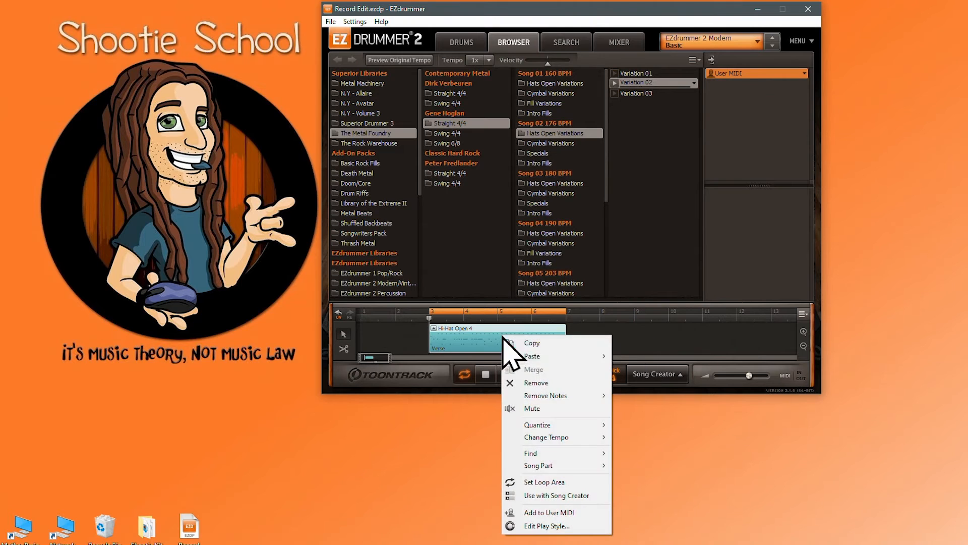
{"action": "left_click", "coordinate": [555, 383]}
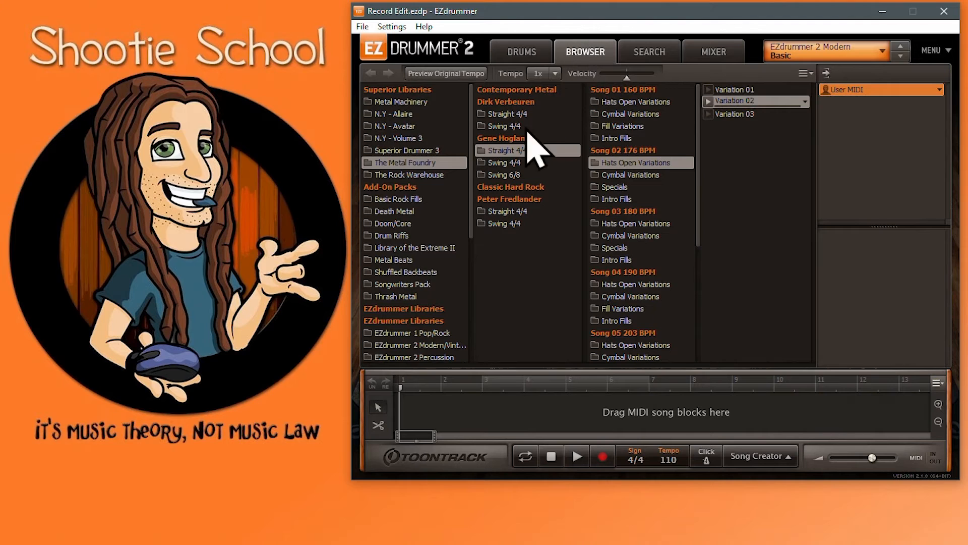
Place Variation 01 of the EZdrummer 2 Modern/Vintage library's Midtempo Straight 4/4, Midtempo Pop 103 BPM Verse on the song track at bar 3
{"action": "left_click", "coordinate": [420, 346]}
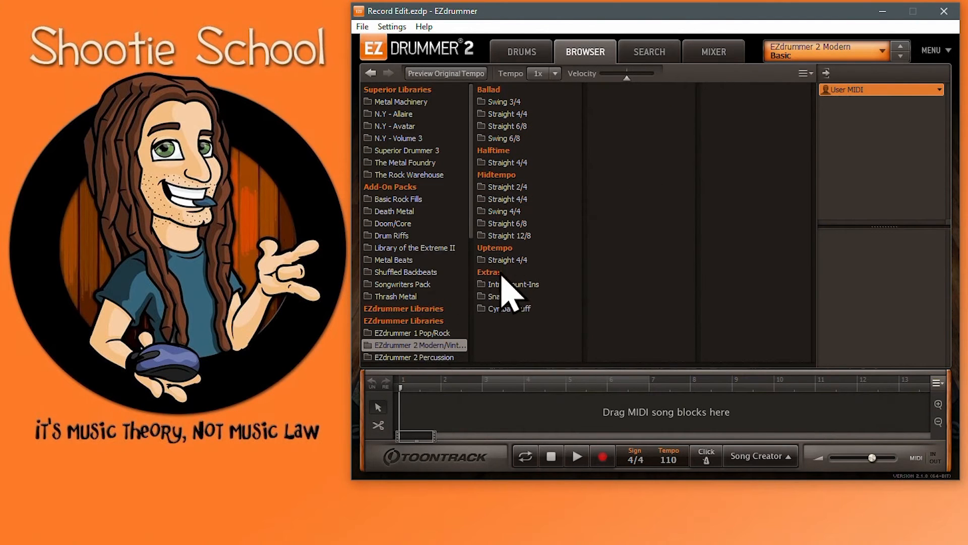
{"action": "left_click", "coordinate": [508, 201]}
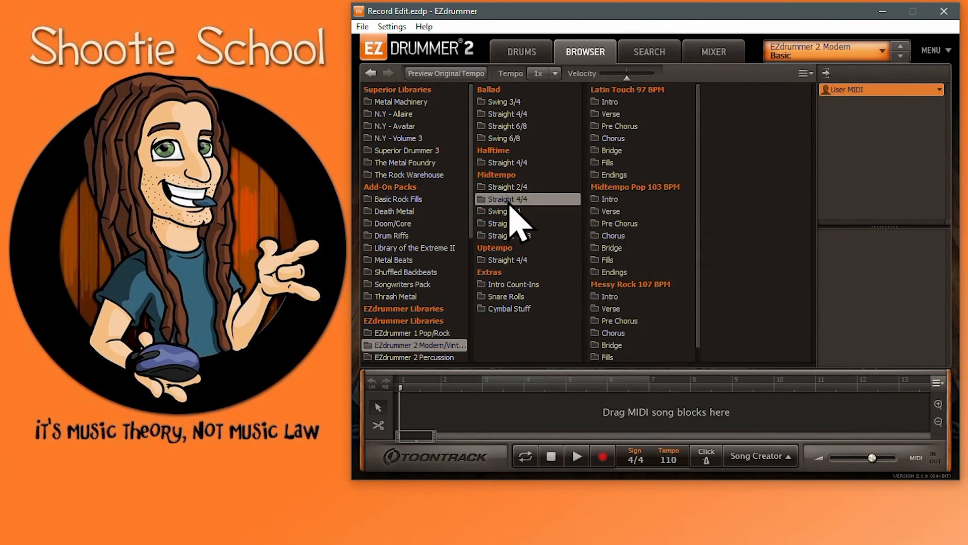
{"action": "left_click", "coordinate": [615, 212]}
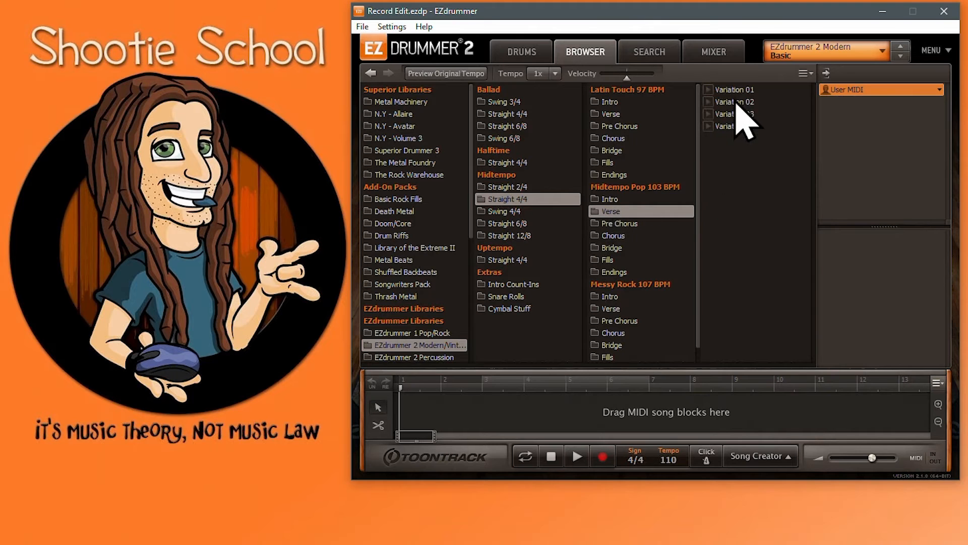
{"action": "left_click_drag", "start_coordinate": [738, 92], "coordinate": [498, 411]}
Set the loop area to the Hi-Hat Tight Edge block and play back part of the groove
{"action": "right_click", "coordinate": [593, 413]}
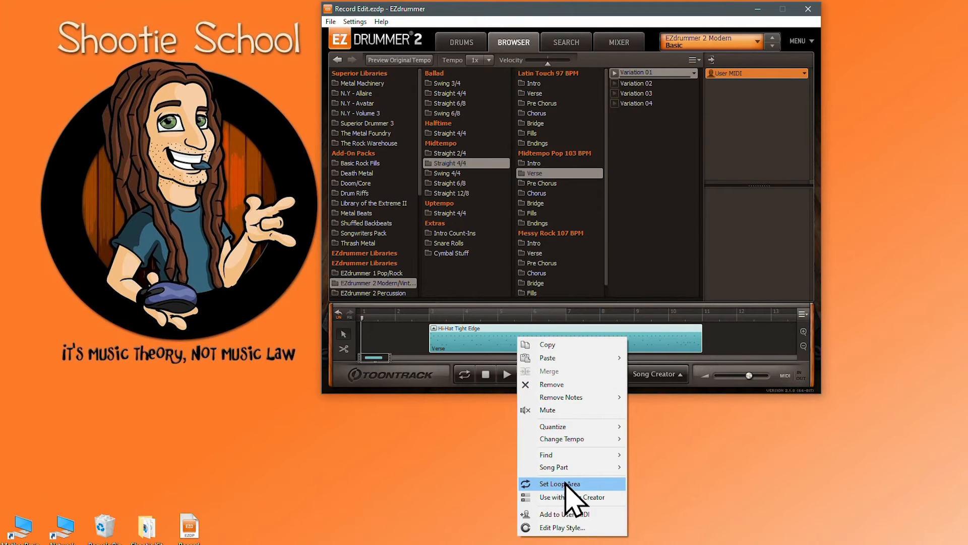
{"action": "left_click", "coordinate": [572, 485]}
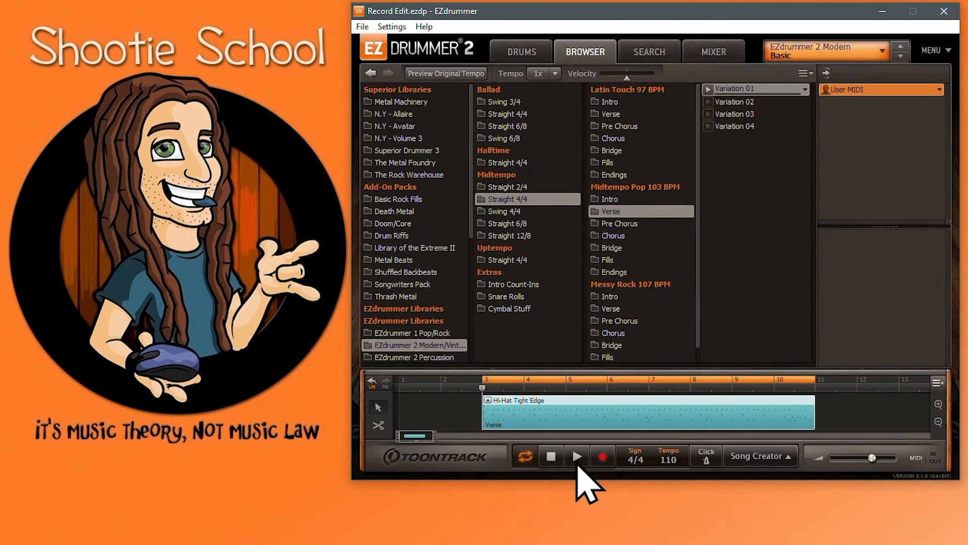
{"action": "left_click", "coordinate": [506, 374]}
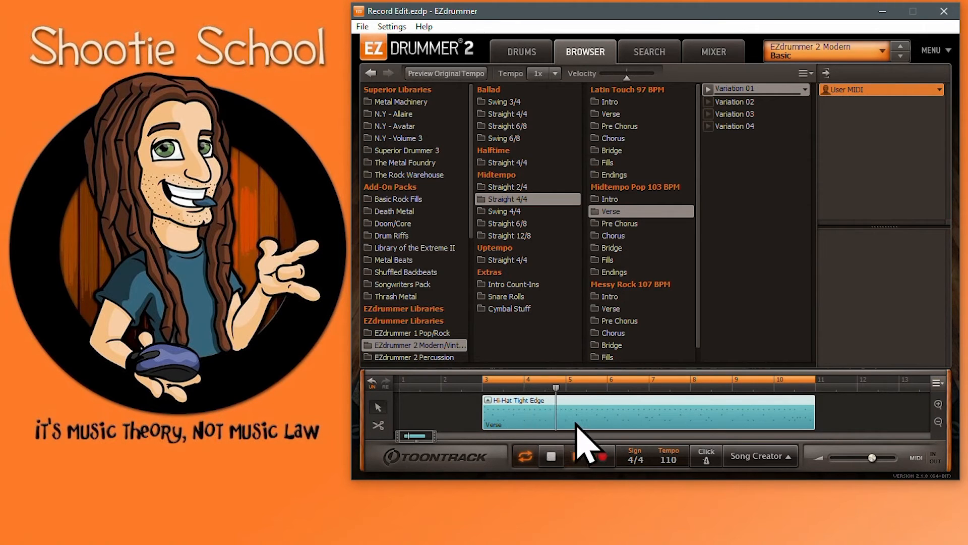
{"action": "left_click", "coordinate": [551, 455]}
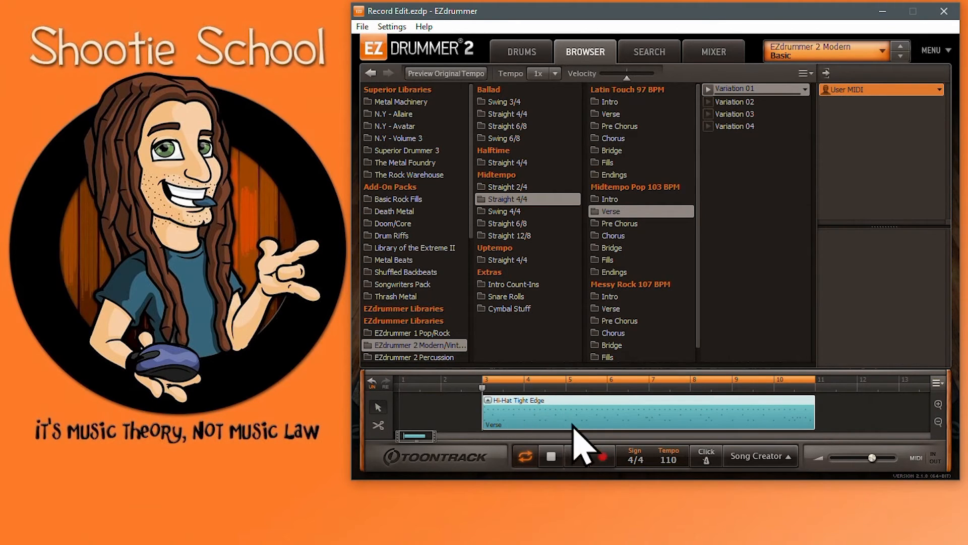
Preview other variations of the Midtempo Pop 103 BPM Verse and copy Variation 03
{"action": "left_click", "coordinate": [738, 106]}
{"action": "left_click", "coordinate": [721, 115]}
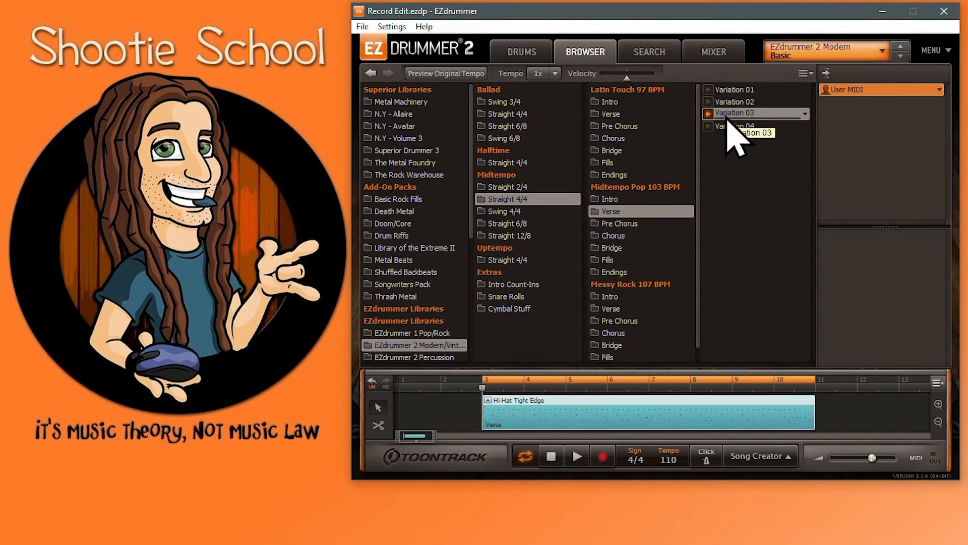
{"action": "right_click", "coordinate": [734, 114]}
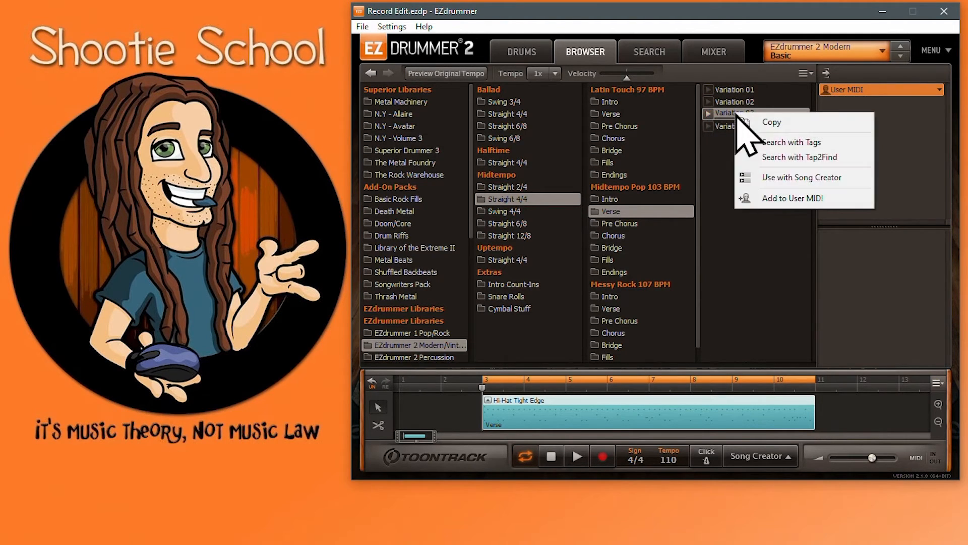
{"action": "left_click", "coordinate": [762, 125]}
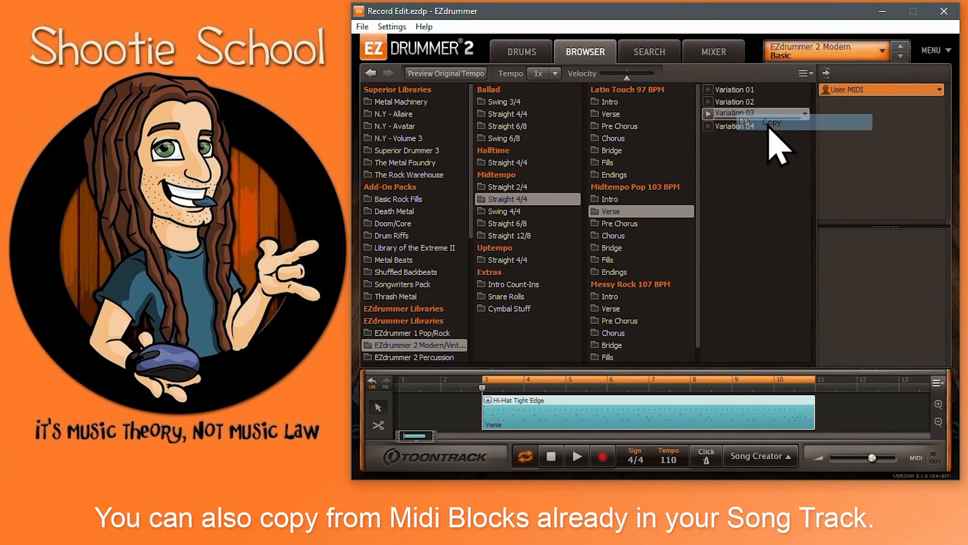
Copy the Verse 05 groove of Messy Rock 107 BPM from the search results
{"action": "left_click", "coordinate": [656, 53]}
{"action": "left_click", "coordinate": [452, 218]}
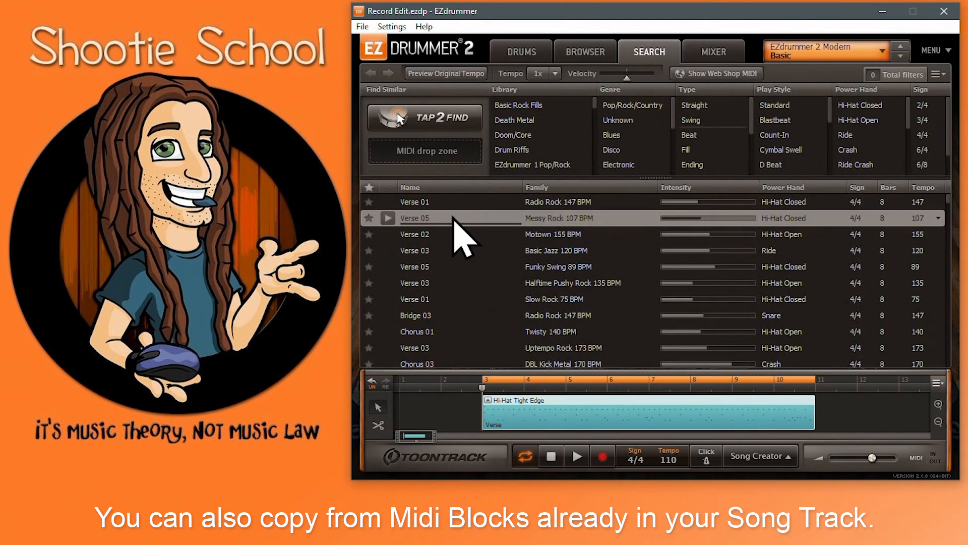
{"action": "right_click", "coordinate": [457, 216]}
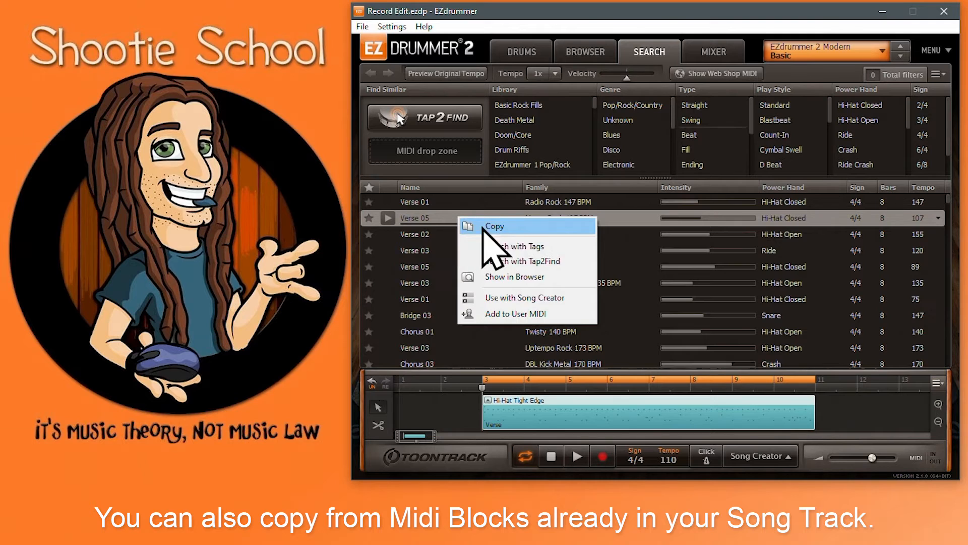
{"action": "left_click", "coordinate": [486, 225]}
Return to the library browser and copy Variation 03 of the Midtempo Pop 103 BPM Verse again
{"action": "left_click", "coordinate": [598, 50]}
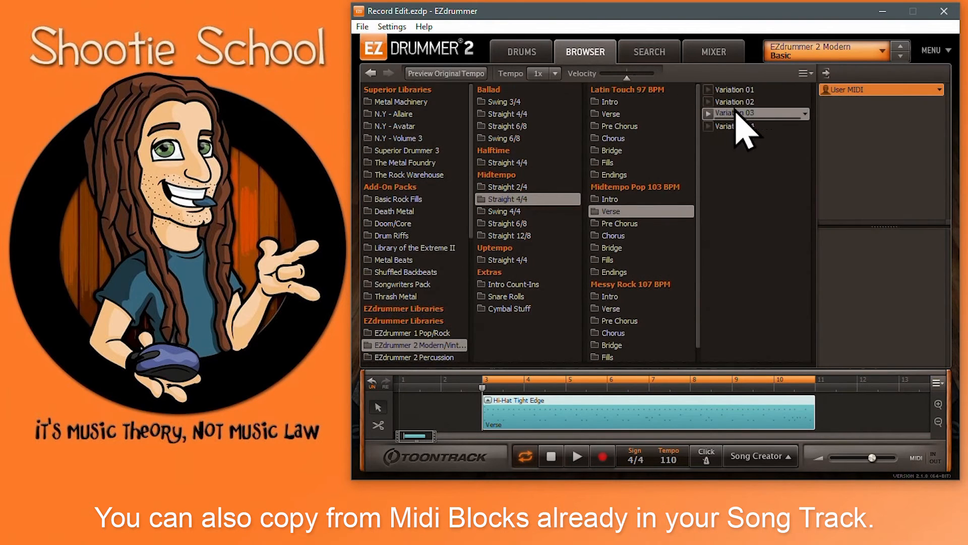
{"action": "right_click", "coordinate": [742, 113]}
{"action": "left_click", "coordinate": [795, 126]}
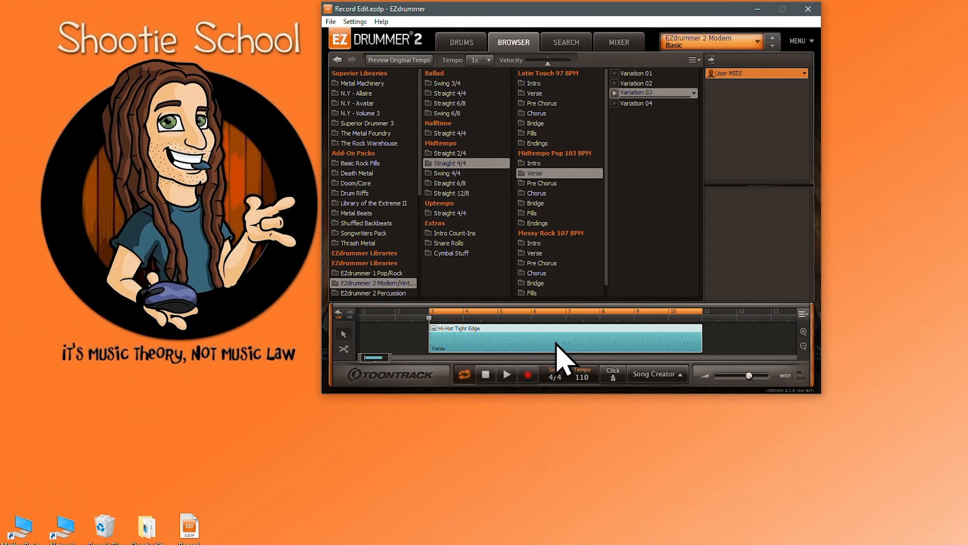
Examine the Paste options for the Hi-Hat Tight Edge block: All, Hi-Hat, Crash, Snare, Toms and Kick
{"action": "right_click", "coordinate": [636, 417]}
{"action": "mouse_move", "coordinate": [580, 363]}
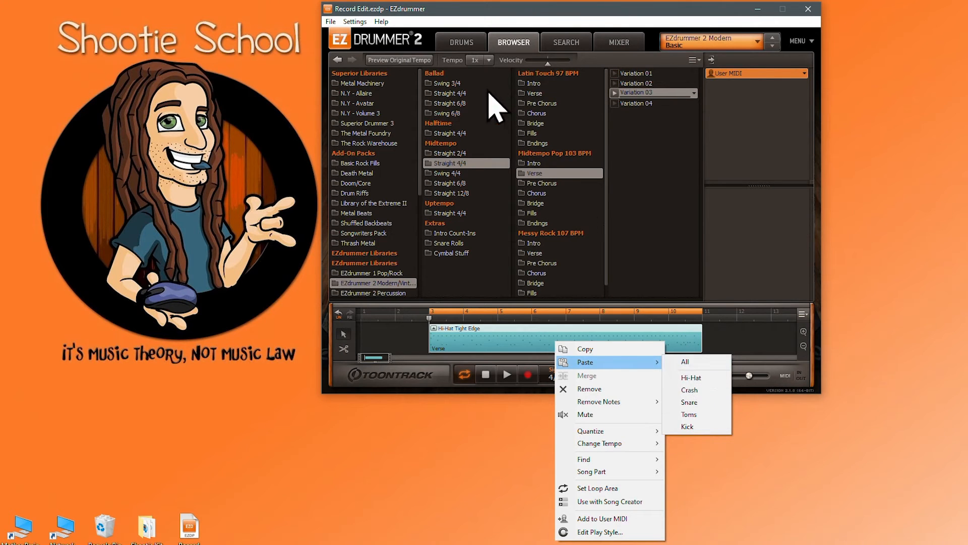
{"action": "left_click", "coordinate": [461, 43]}
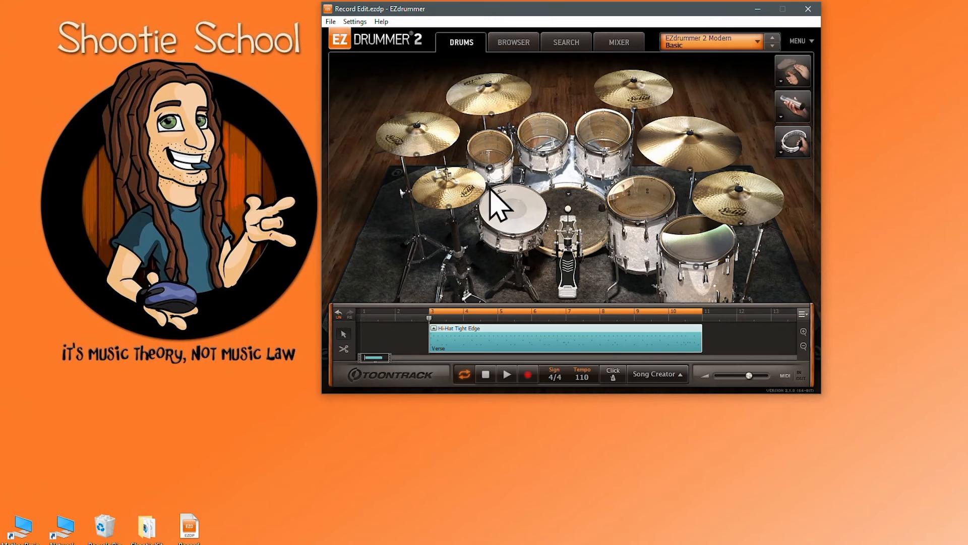
{"action": "right_click", "coordinate": [545, 338]}
{"action": "mouse_move", "coordinate": [577, 361]}
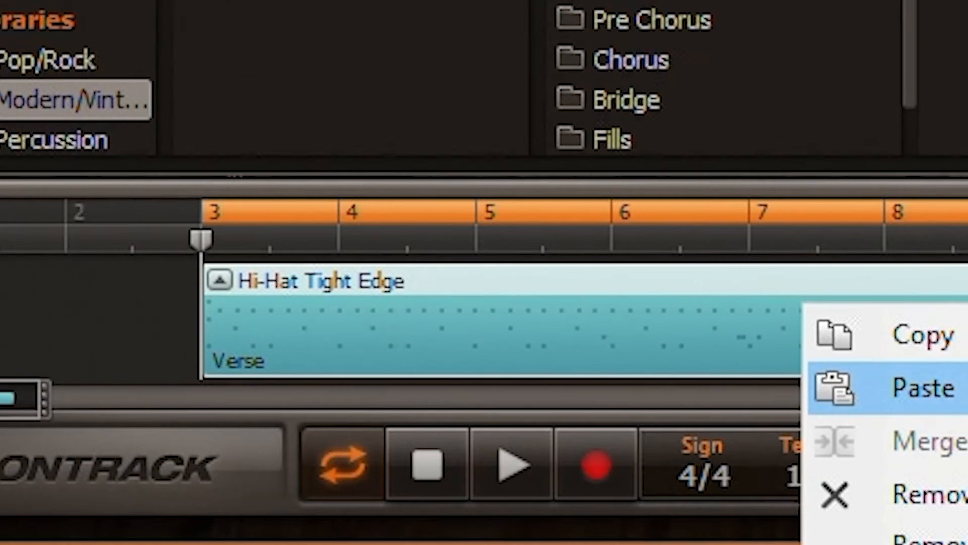
{"action": "left_click", "coordinate": [963, 384]}
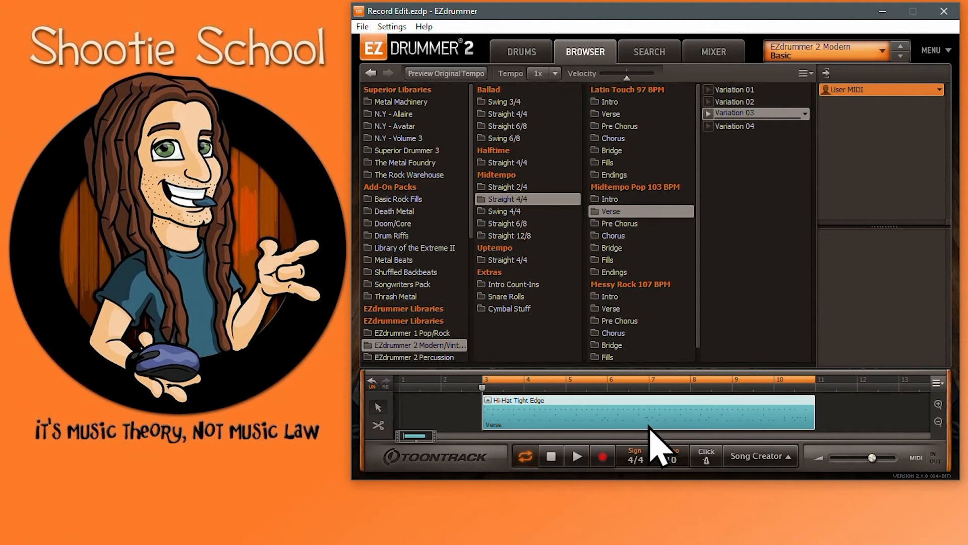
{"action": "scroll", "coordinate": [432, 173], "scroll_direction": "down", "scroll_amount": 6}
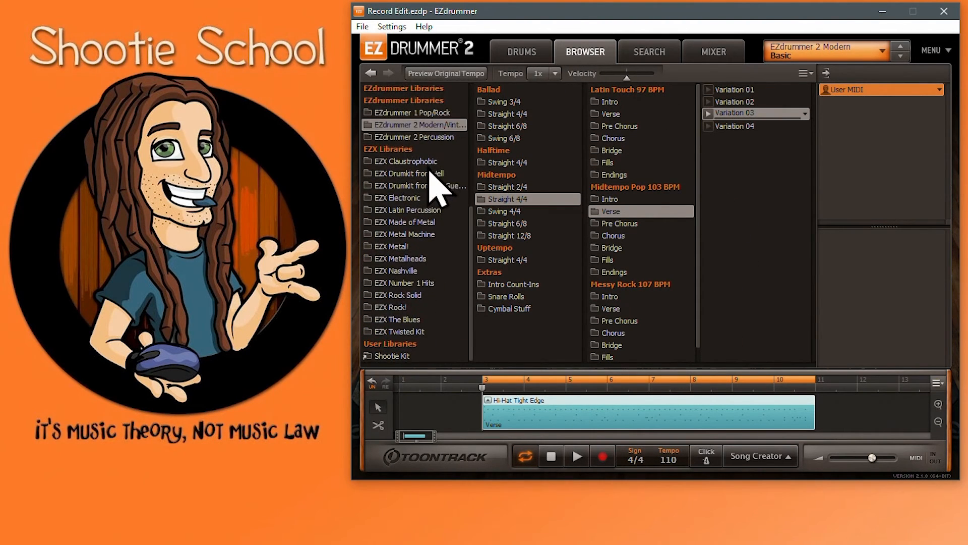
{"action": "scroll", "coordinate": [429, 196], "scroll_direction": "up", "scroll_amount": 6}
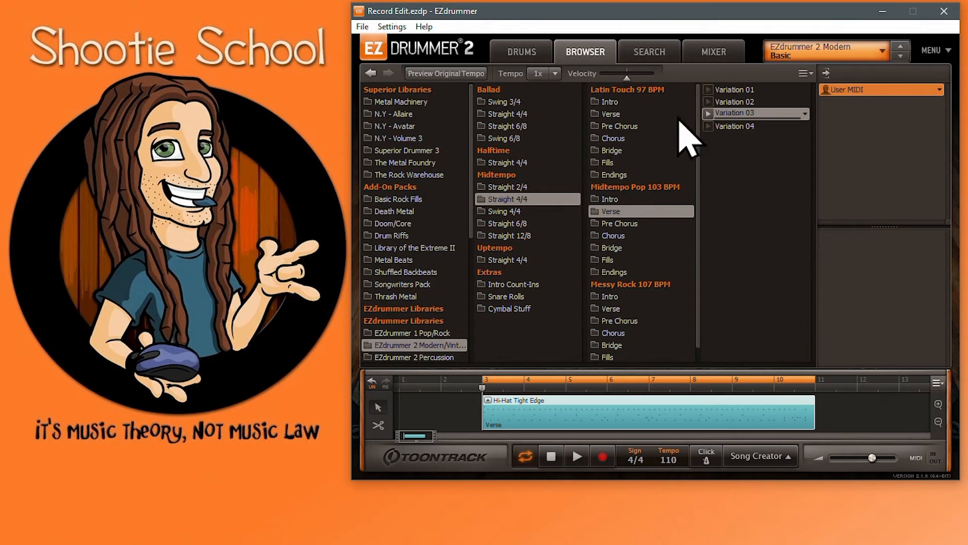
{"action": "right_click", "coordinate": [727, 114]}
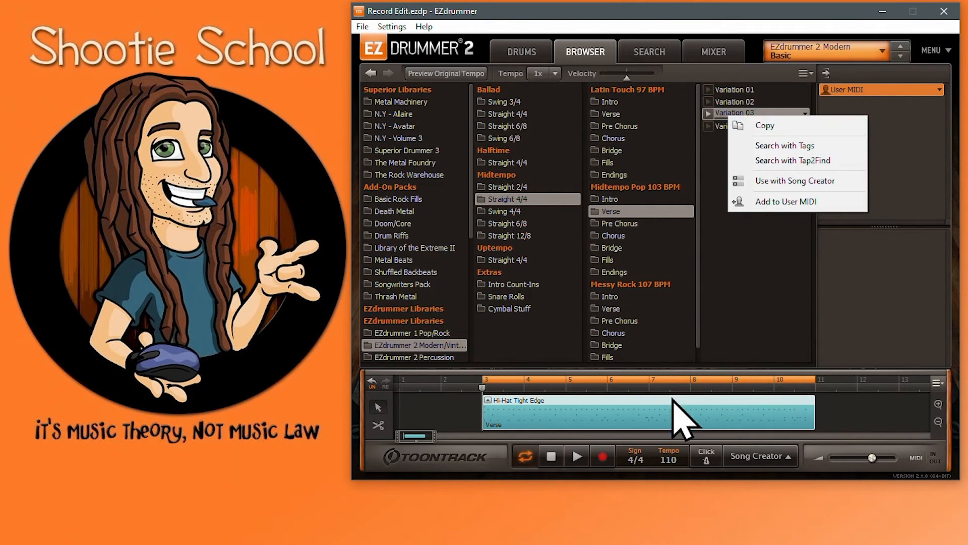
{"action": "right_click", "coordinate": [647, 414]}
{"action": "mouse_move", "coordinate": [681, 439]}
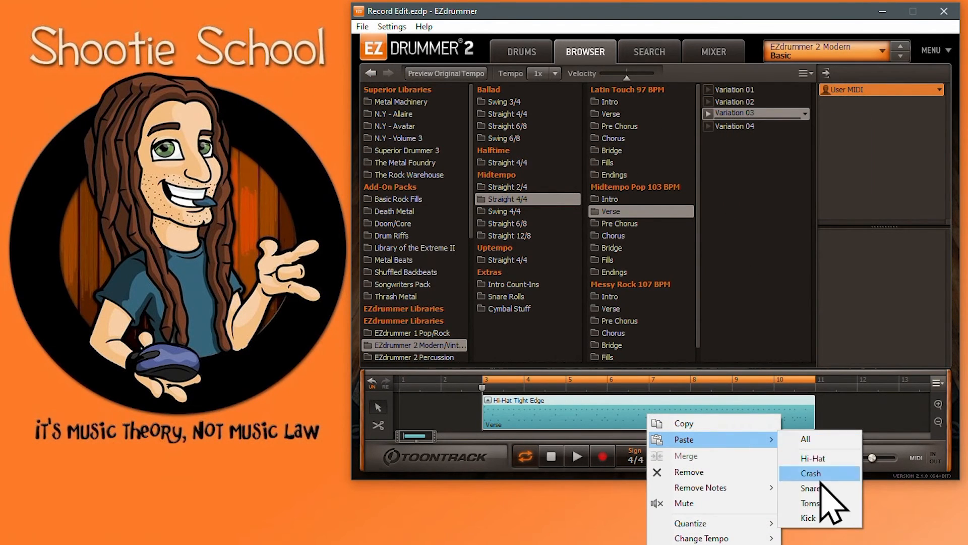
{"action": "left_click", "coordinate": [773, 330]}
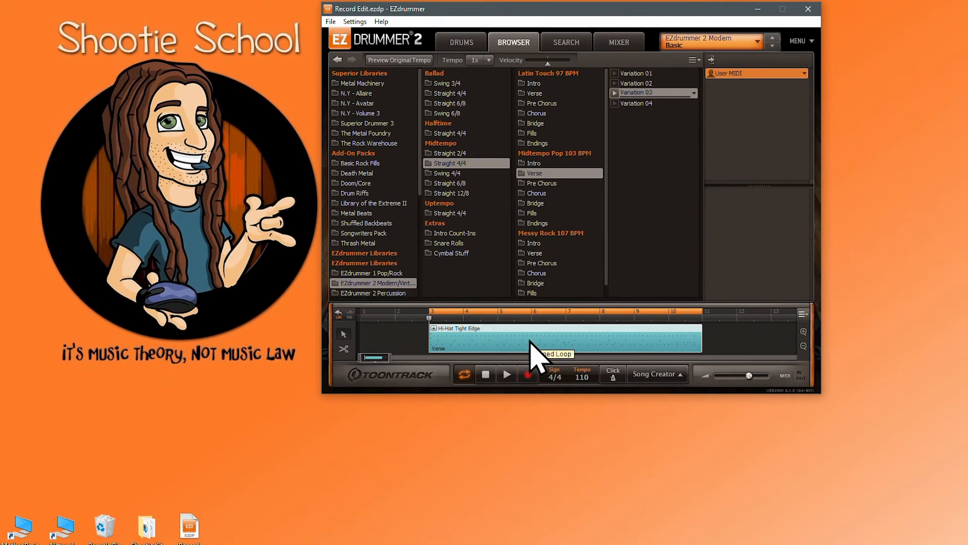
Add the merged loop to the User MIDI folder and remove it from there again
{"action": "right_click", "coordinate": [605, 415]}
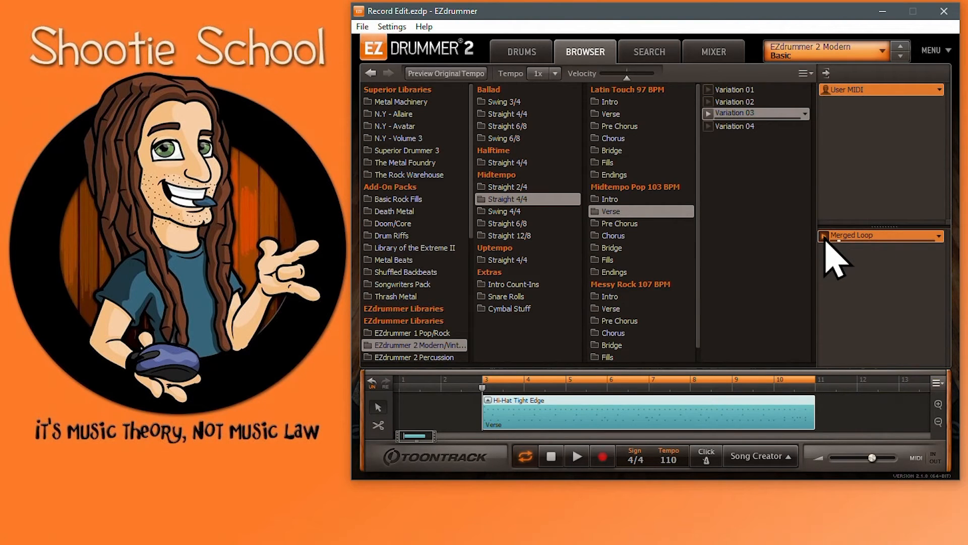
{"action": "right_click", "coordinate": [854, 243]}
{"action": "left_click", "coordinate": [880, 278]}
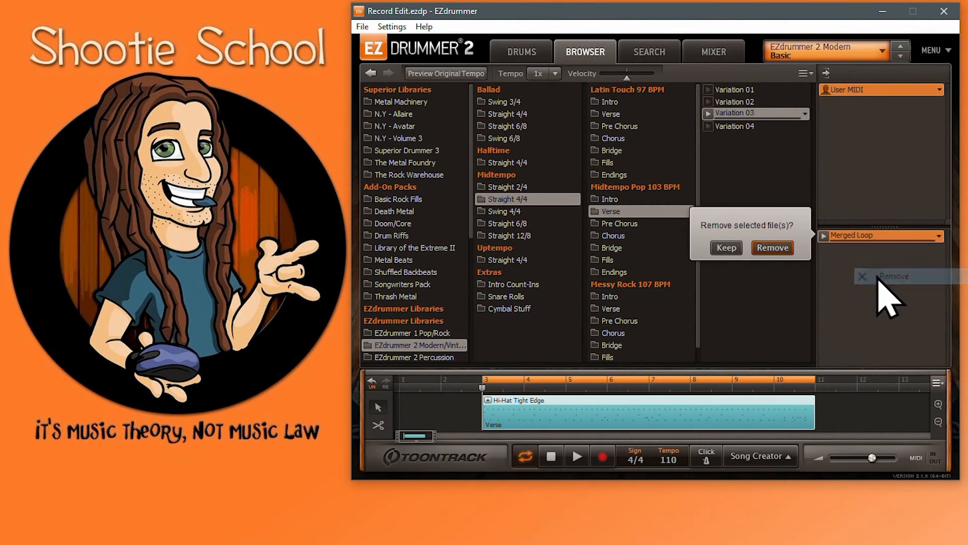
{"action": "left_click", "coordinate": [772, 248]}
Open Edit Play Style for the Hi-Hat Tight Edge block and compare the snare's MIDI options with the block's Paste options
{"action": "double_click", "coordinate": [641, 418]}
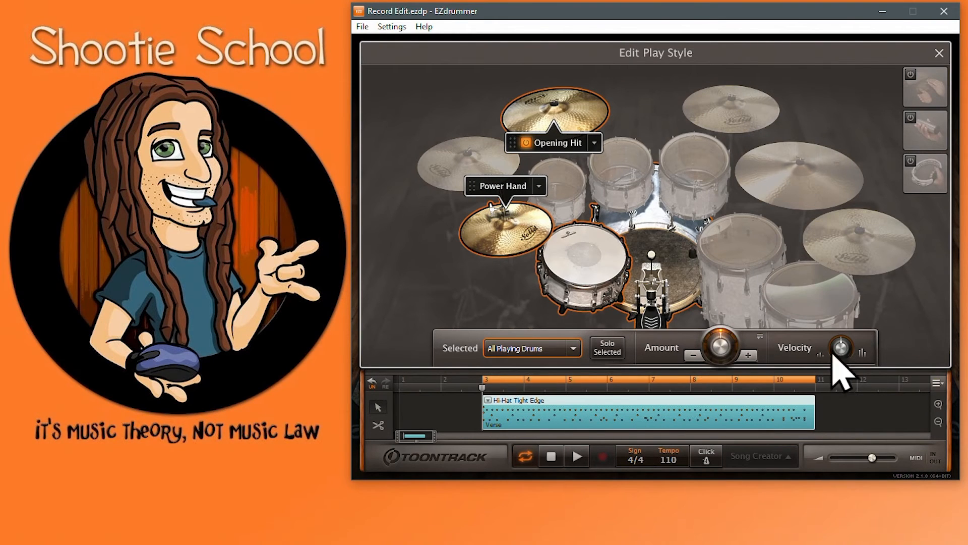
{"action": "right_click", "coordinate": [576, 257]}
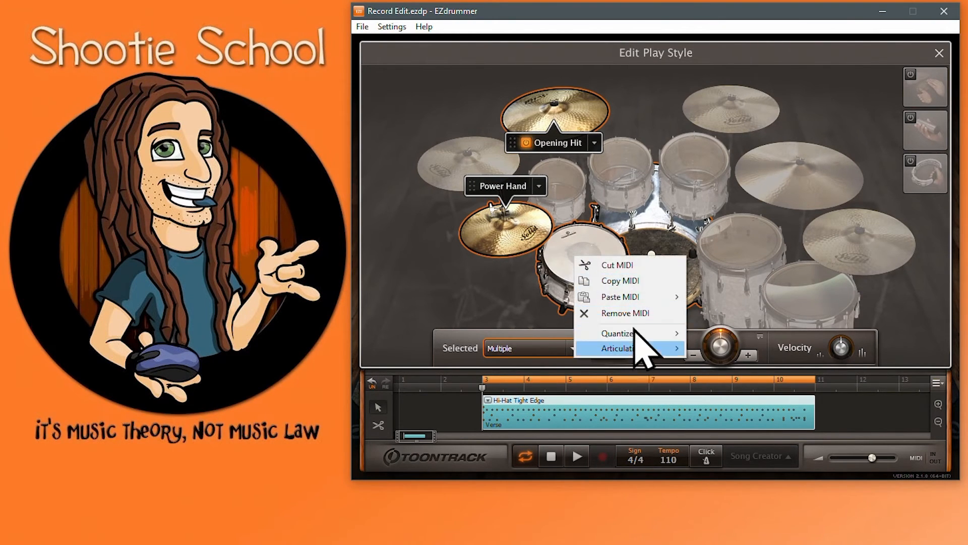
{"action": "left_click", "coordinate": [768, 65]}
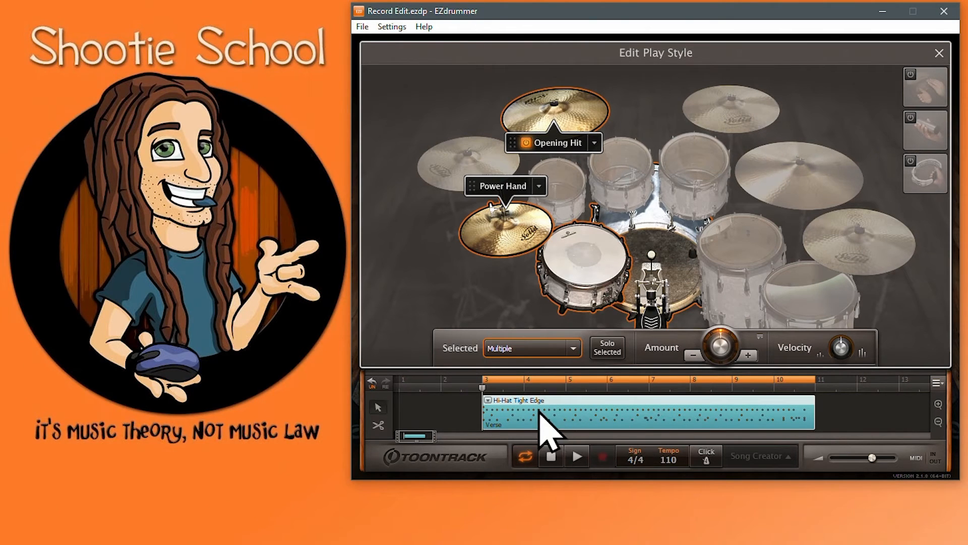
{"action": "right_click", "coordinate": [677, 409]}
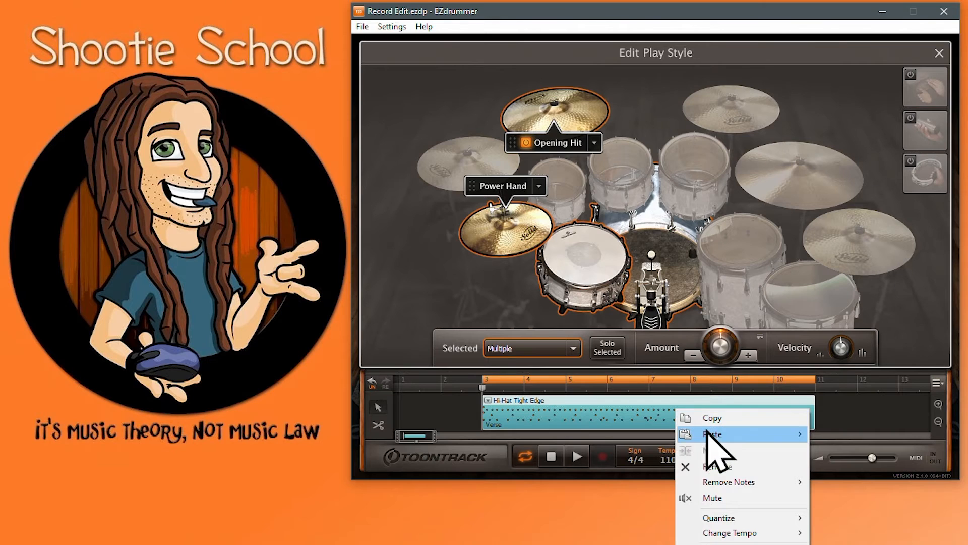
{"action": "mouse_move", "coordinate": [711, 434]}
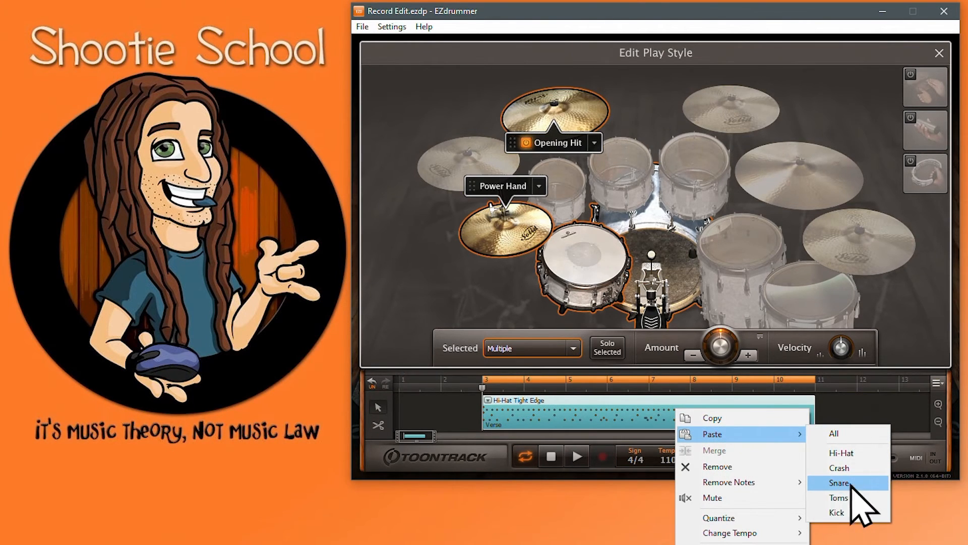
{"action": "left_click", "coordinate": [848, 403]}
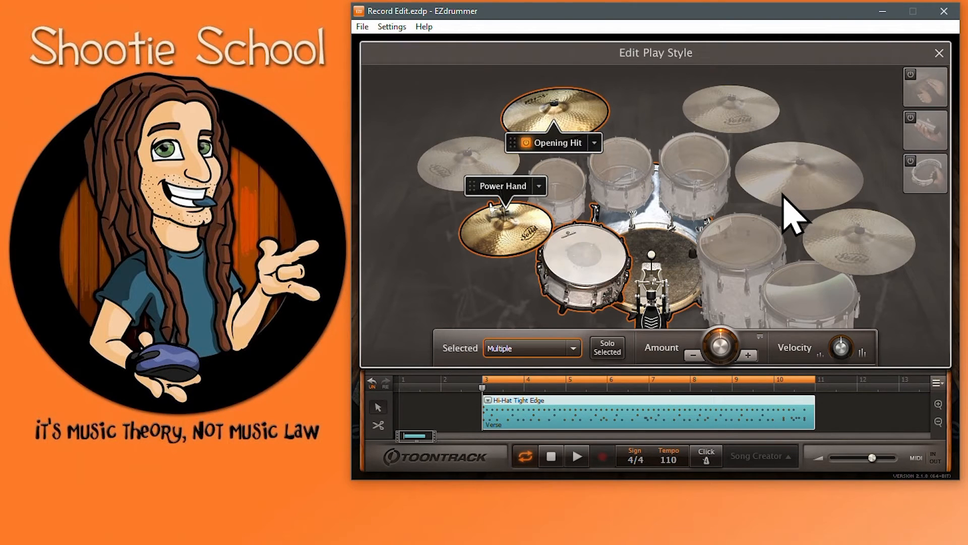
Paste the copied groove's Kick MIDI onto Racktom 3 in the Hi-Hat Tight Edge block and play it back
{"action": "right_click", "coordinate": [483, 157]}
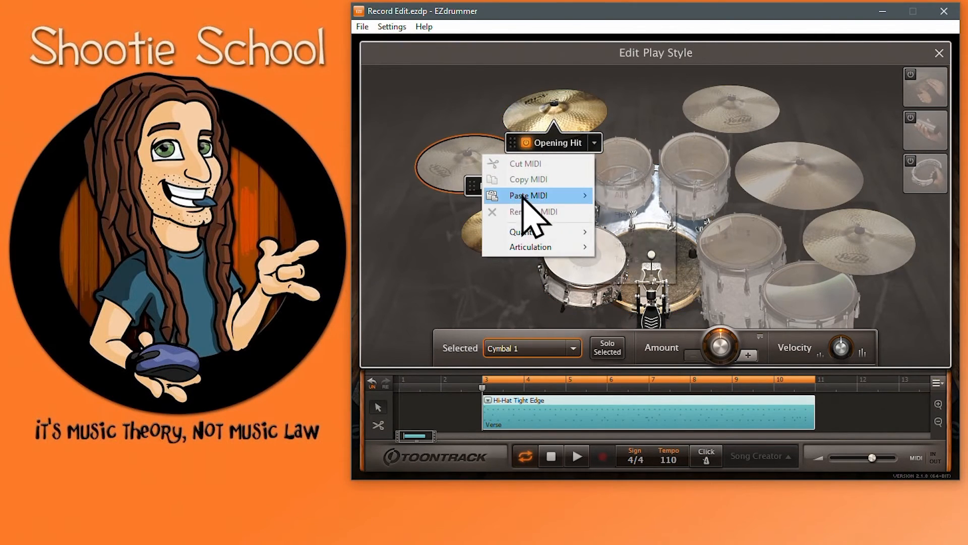
{"action": "right_click", "coordinate": [755, 107]}
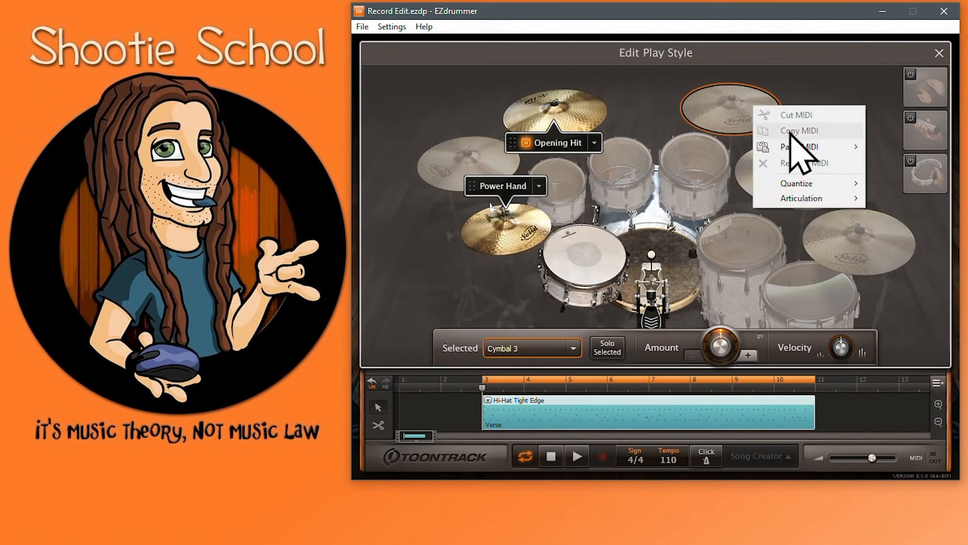
{"action": "mouse_move", "coordinate": [800, 147]}
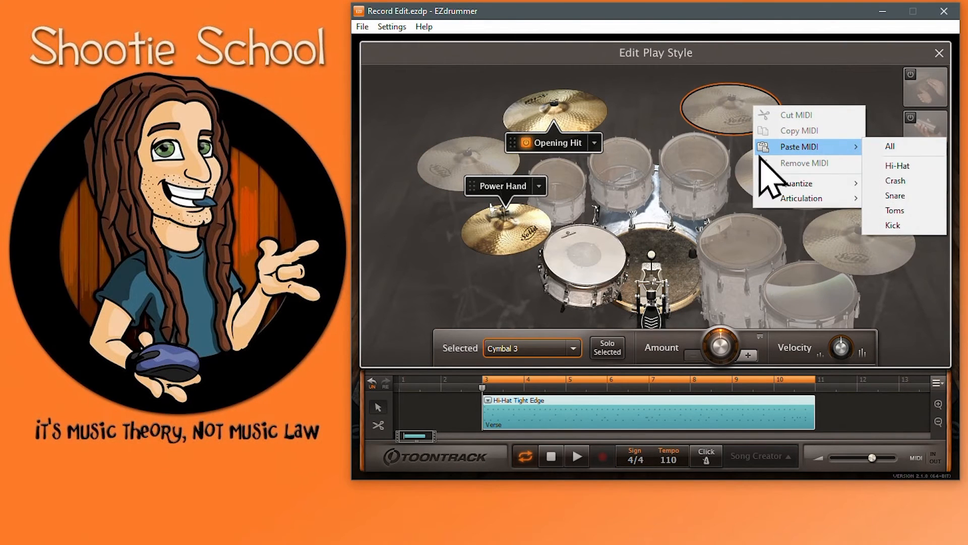
{"action": "right_click", "coordinate": [691, 161]}
{"action": "mouse_move", "coordinate": [776, 203]}
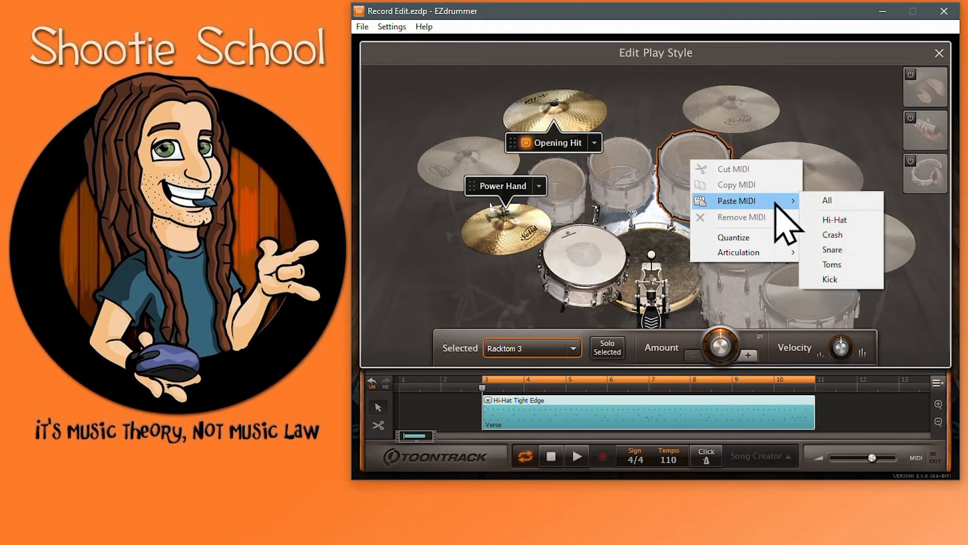
{"action": "left_click", "coordinate": [833, 278]}
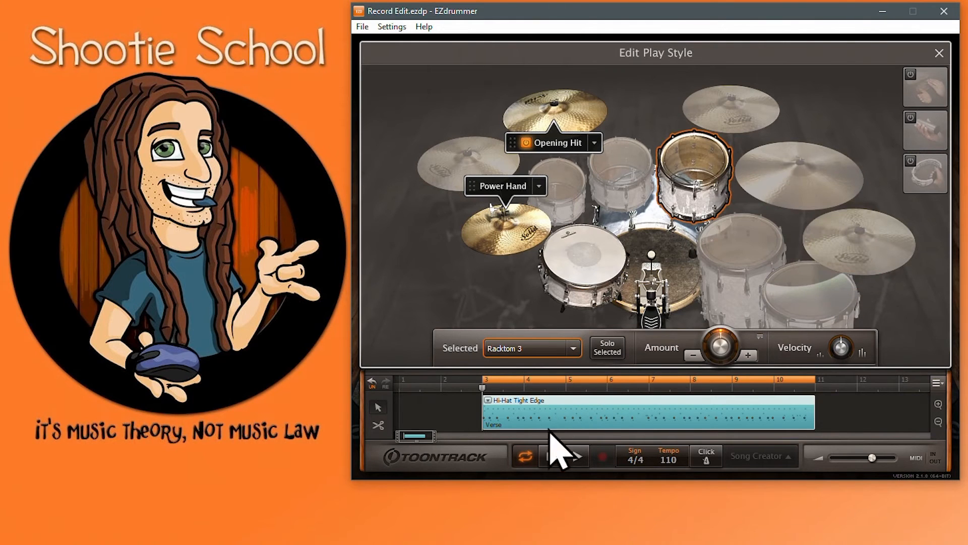
{"action": "left_click", "coordinate": [576, 456]}
Paste the copied groove's Crash MIDI onto Floortom 1 and its Snare MIDI onto Floortom 2 during playback, and stop
{"action": "right_click", "coordinate": [742, 252]}
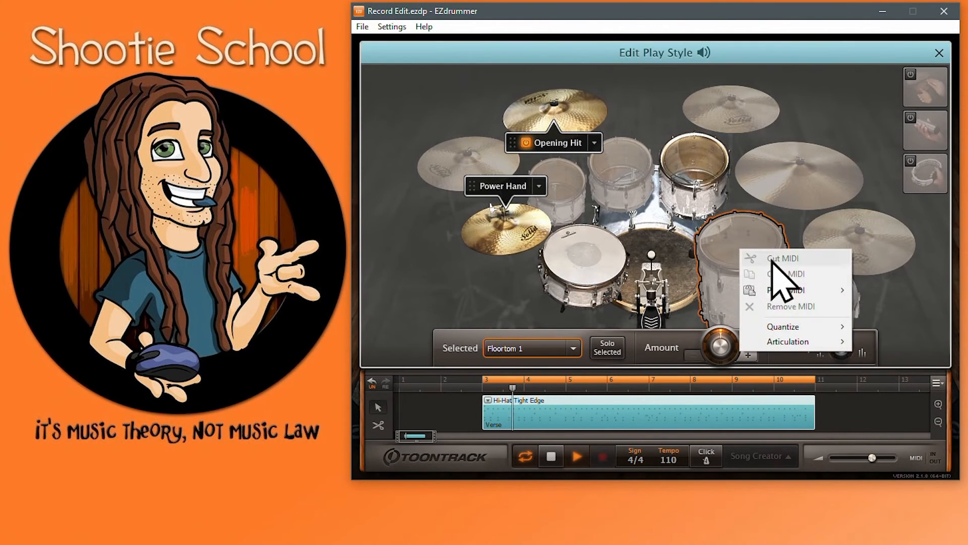
{"action": "mouse_move", "coordinate": [797, 290]}
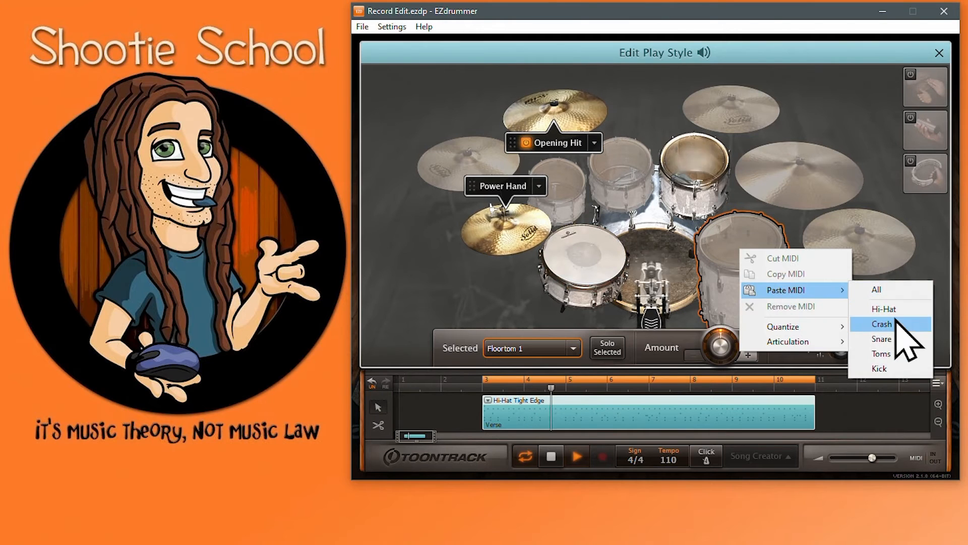
{"action": "left_click", "coordinate": [897, 323]}
{"action": "right_click", "coordinate": [819, 297]}
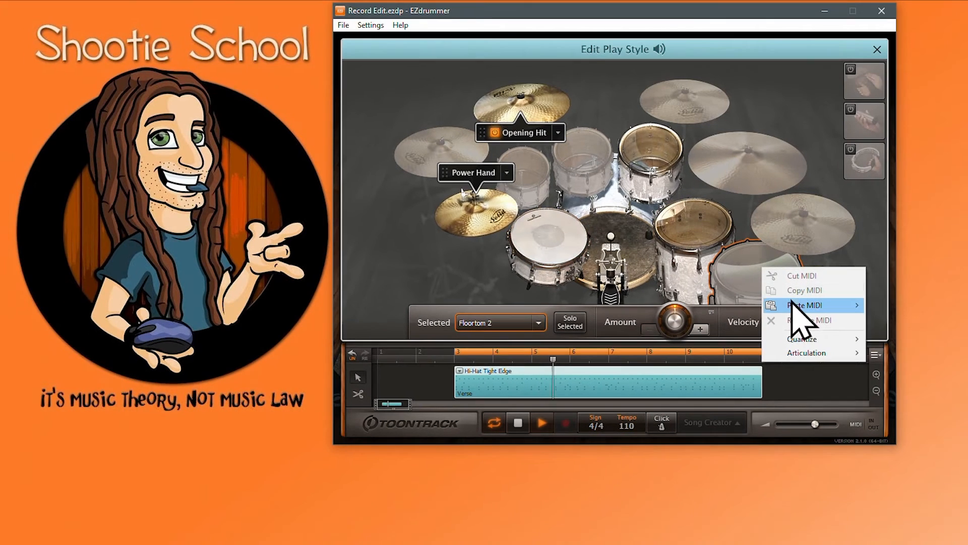
{"action": "mouse_move", "coordinate": [797, 306]}
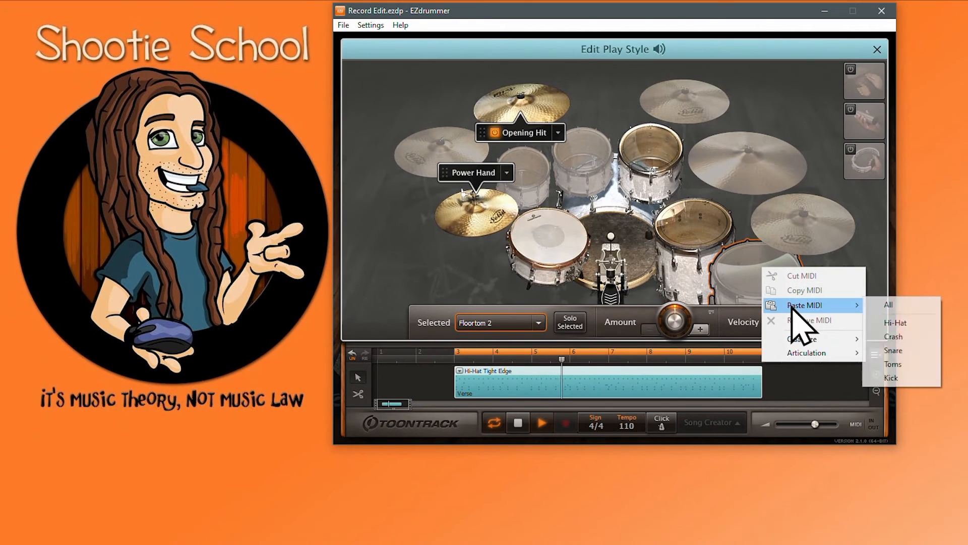
{"action": "left_click", "coordinate": [894, 350]}
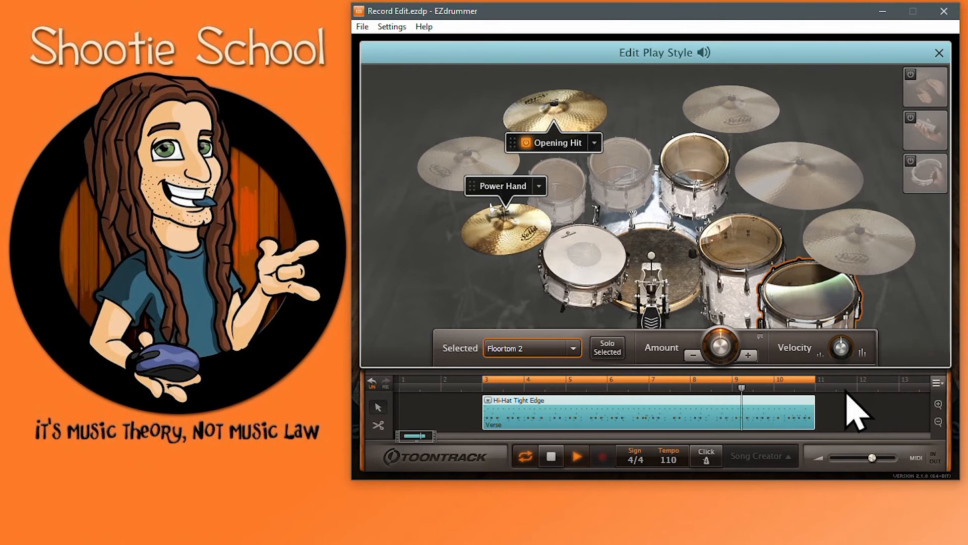
{"action": "left_click", "coordinate": [551, 456]}
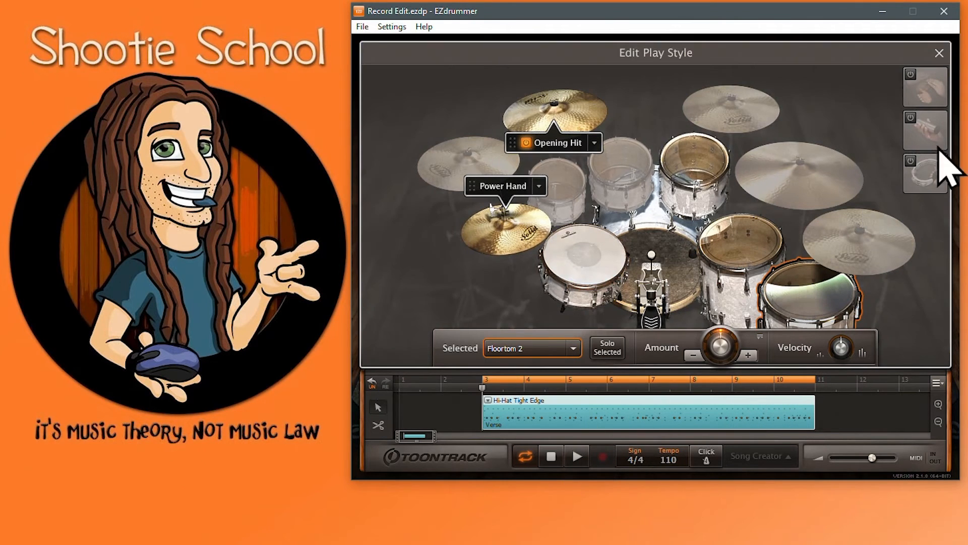
Close Edit Play Style and remove the Hi-Hat Tight Edge block from the song track
{"action": "left_click", "coordinate": [939, 52]}
{"action": "right_click", "coordinate": [608, 423]}
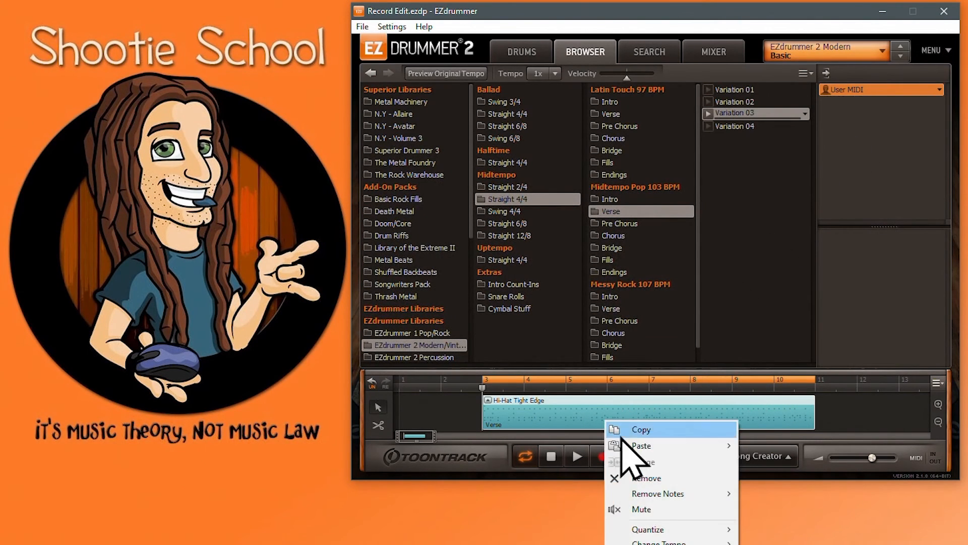
{"action": "left_click", "coordinate": [647, 478]}
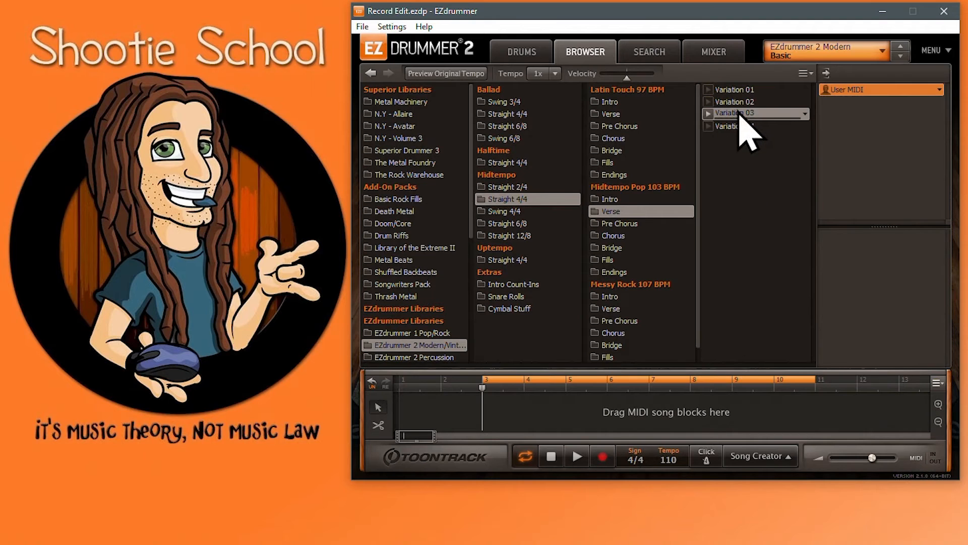
Open Song Creator and place the Record Edit Song structure on the empty song track
{"action": "left_click_drag", "start_coordinate": [740, 117], "coordinate": [751, 454]}
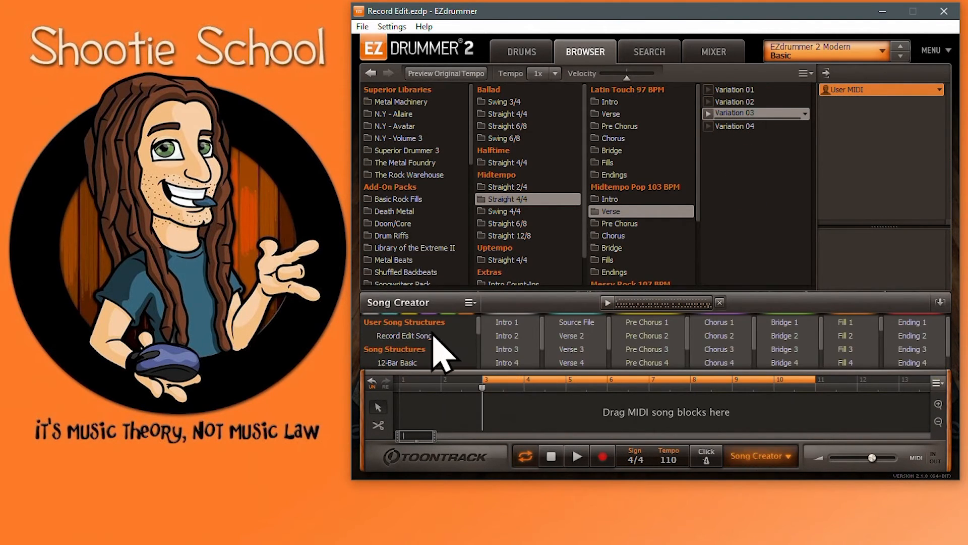
{"action": "left_click_drag", "start_coordinate": [398, 335], "coordinate": [648, 426]}
{"action": "left_click_drag", "start_coordinate": [462, 434], "coordinate": [607, 444]}
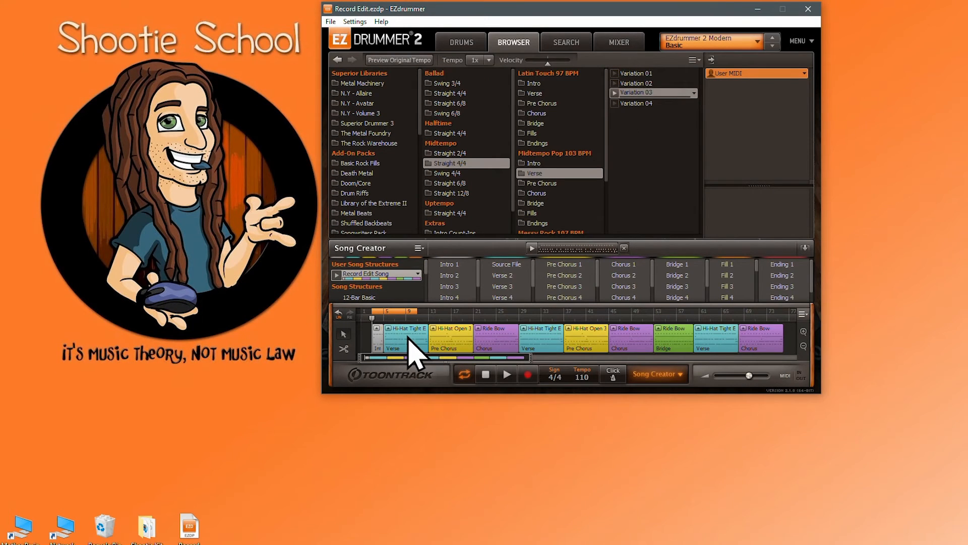
Change the song part of the first Verse block to Outro
{"action": "right_click", "coordinate": [408, 337]}
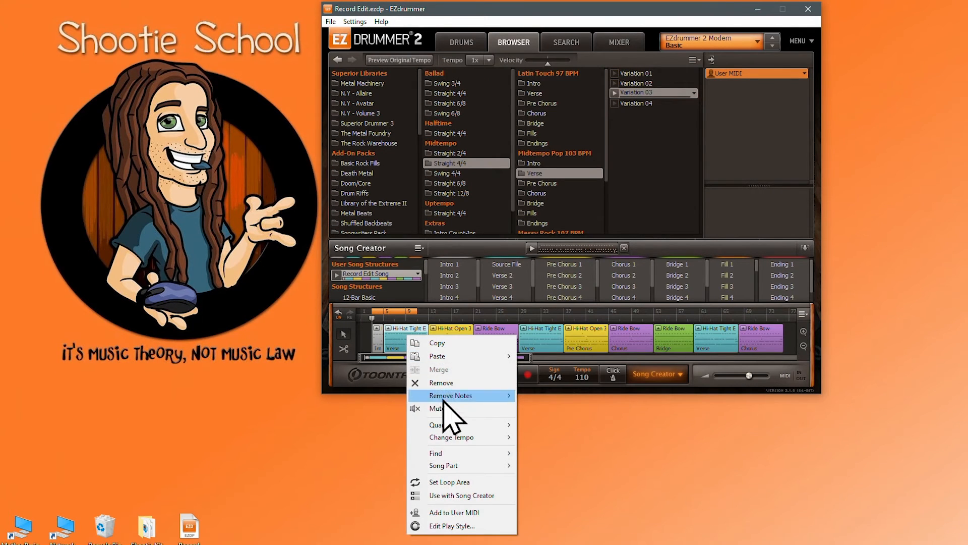
{"action": "mouse_move", "coordinate": [455, 465]}
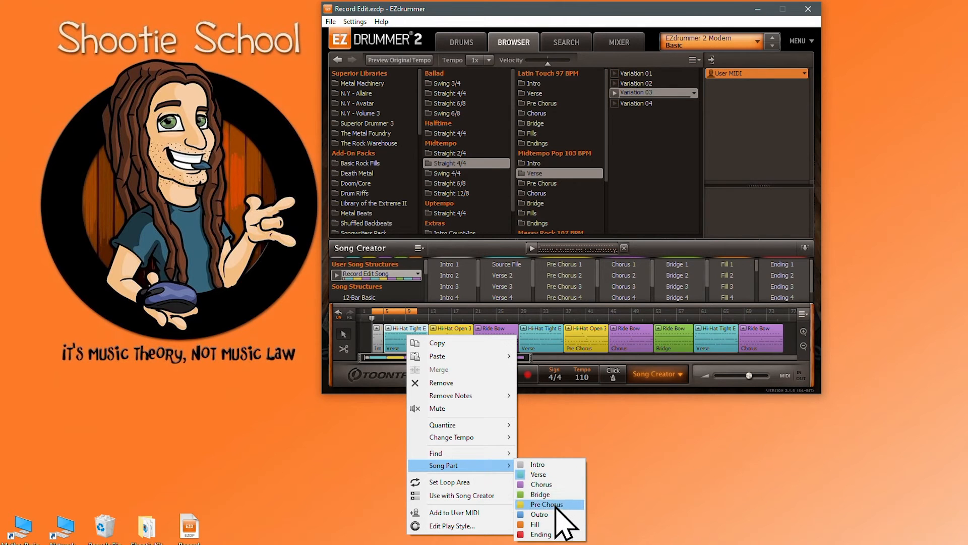
{"action": "left_click", "coordinate": [555, 514]}
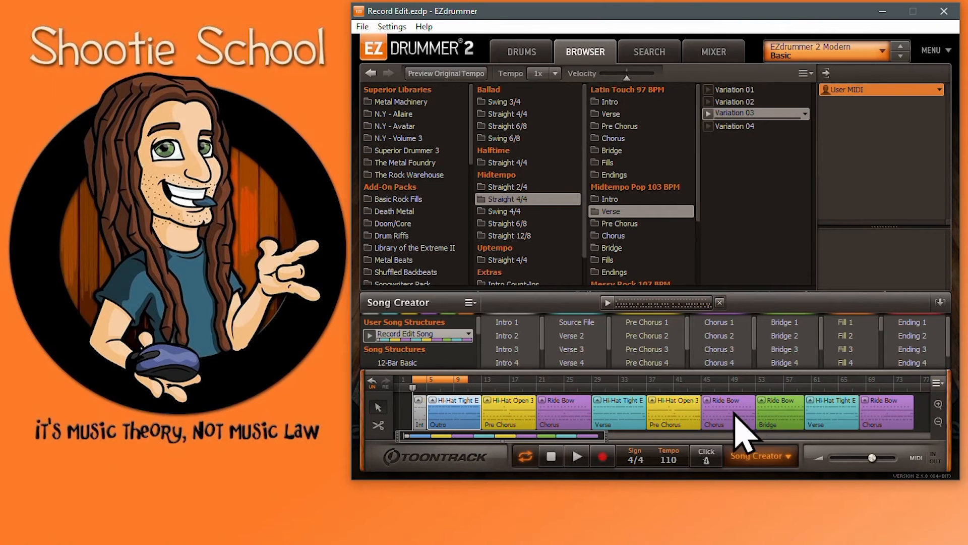
Set the loop area to the Bridge block and play the loop
{"action": "right_click", "coordinate": [788, 419]}
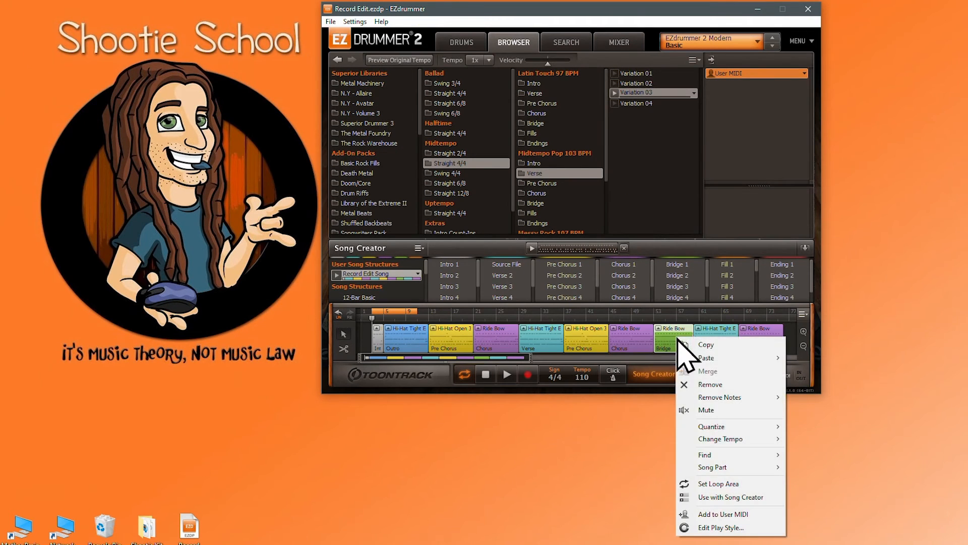
{"action": "left_click", "coordinate": [711, 483]}
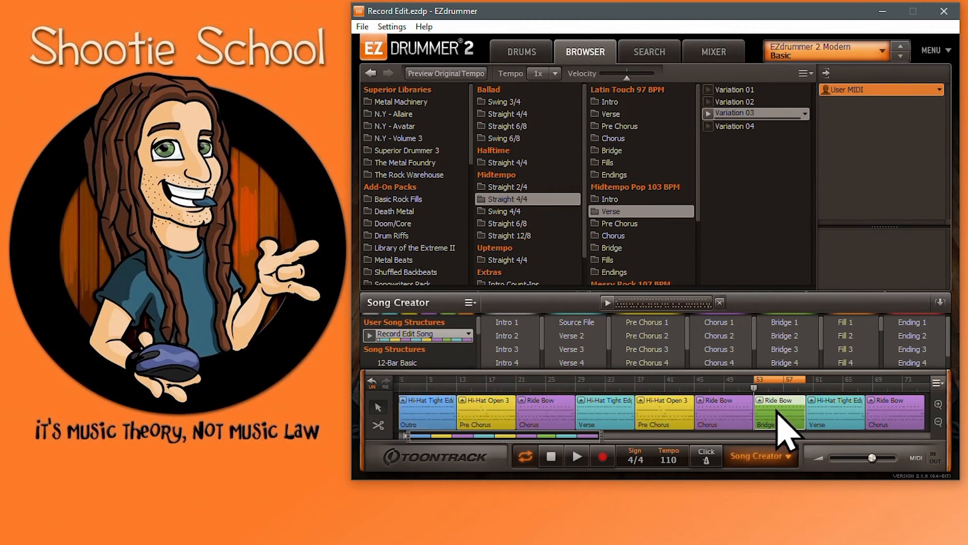
{"action": "scroll", "coordinate": [777, 412], "scroll_direction": "up", "scroll_amount": 5}
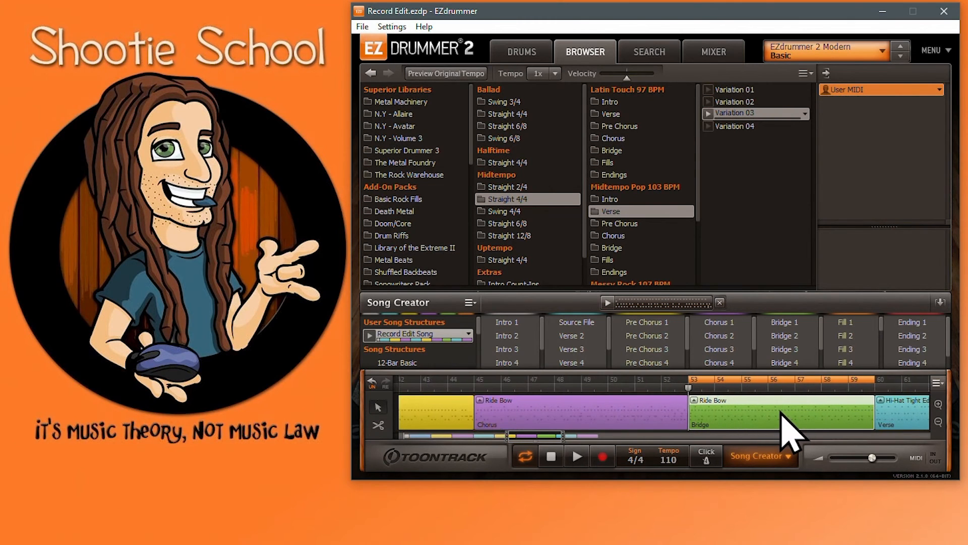
{"action": "left_click_drag", "start_coordinate": [539, 436], "coordinate": [547, 436]}
{"action": "left_click", "coordinate": [579, 453]}
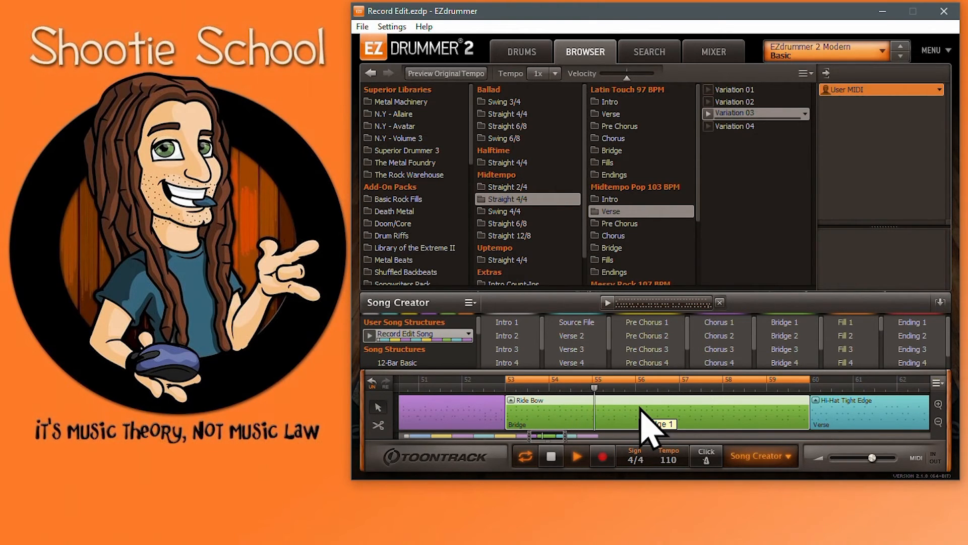
Filter the groove search by Tambourine Pad power hand and 4/4, and copy the second result, 16th Acc 1 2 3 4
{"action": "left_click", "coordinate": [651, 50]}
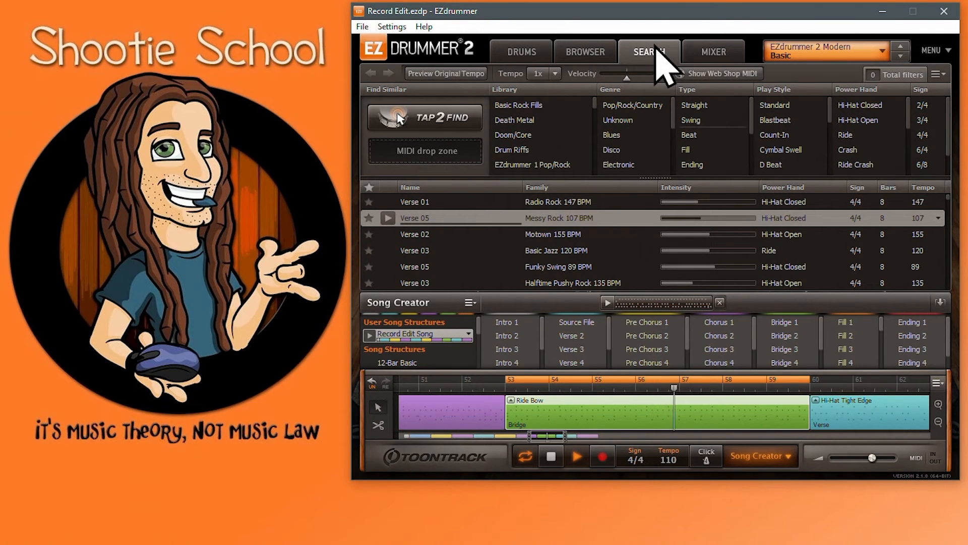
{"action": "scroll", "coordinate": [872, 150], "scroll_direction": "down", "scroll_amount": 3}
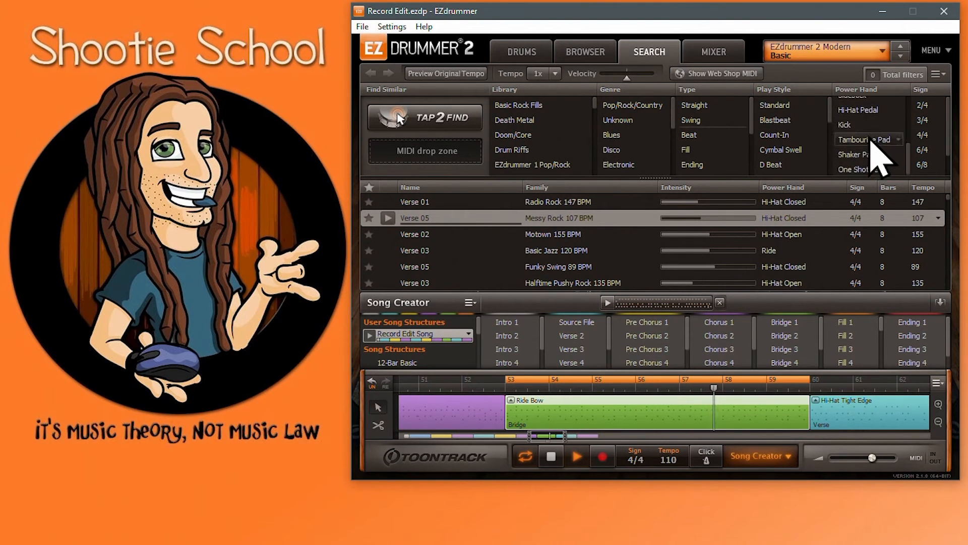
{"action": "left_click", "coordinate": [863, 140]}
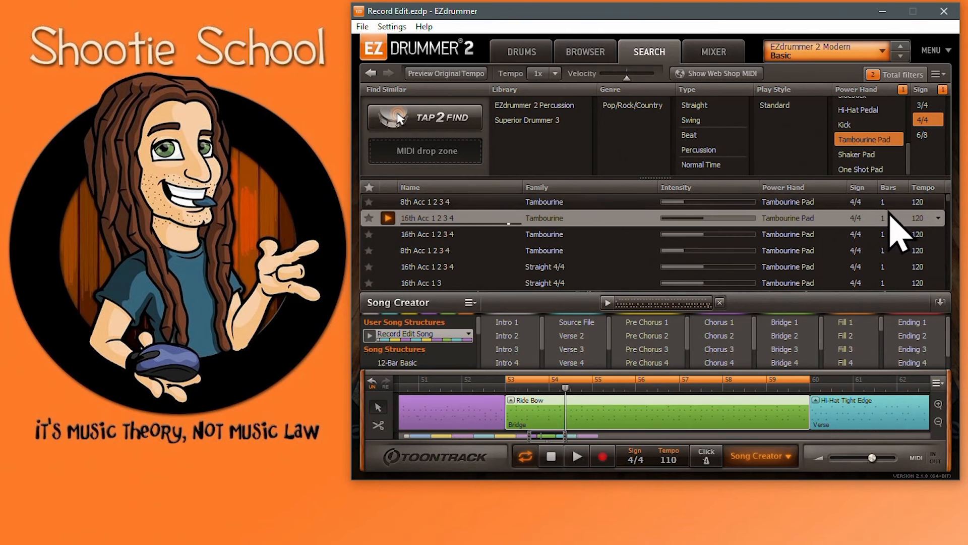
{"action": "right_click", "coordinate": [484, 215]}
{"action": "left_click", "coordinate": [507, 223]}
{"action": "left_click", "coordinate": [393, 217]}
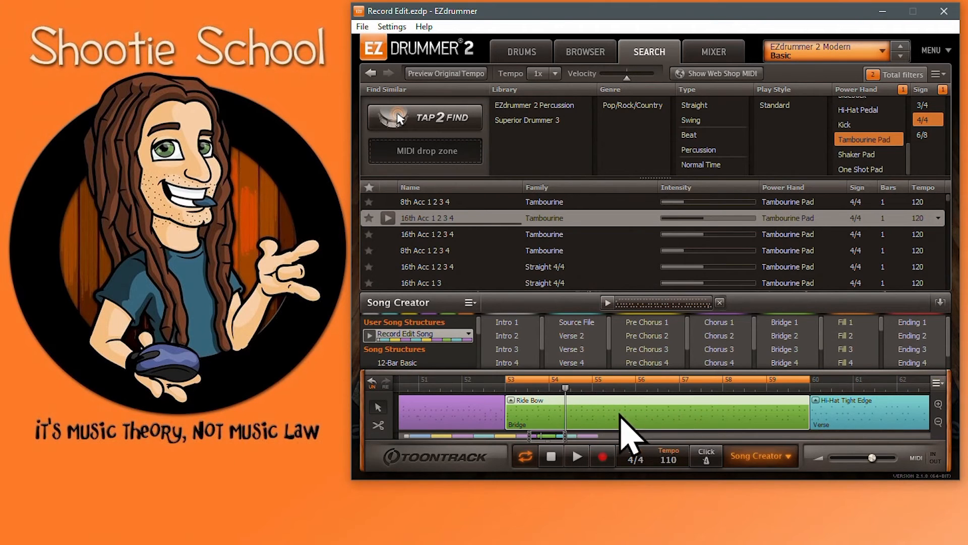
Try pasting the Tambourine Pad MIDI onto the whole Bridge block and play the result
{"action": "right_click", "coordinate": [638, 407]}
{"action": "mouse_move", "coordinate": [698, 432]}
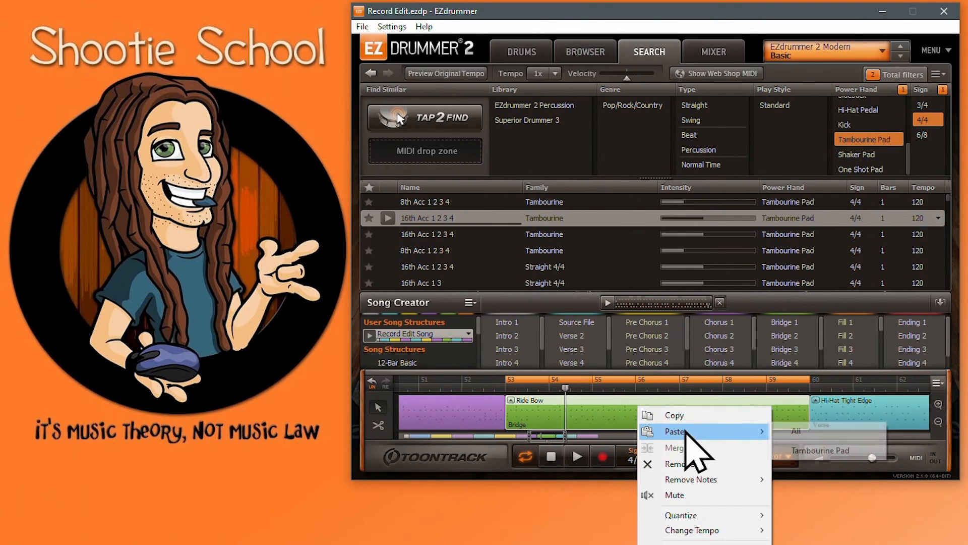
{"action": "left_click", "coordinate": [820, 450]}
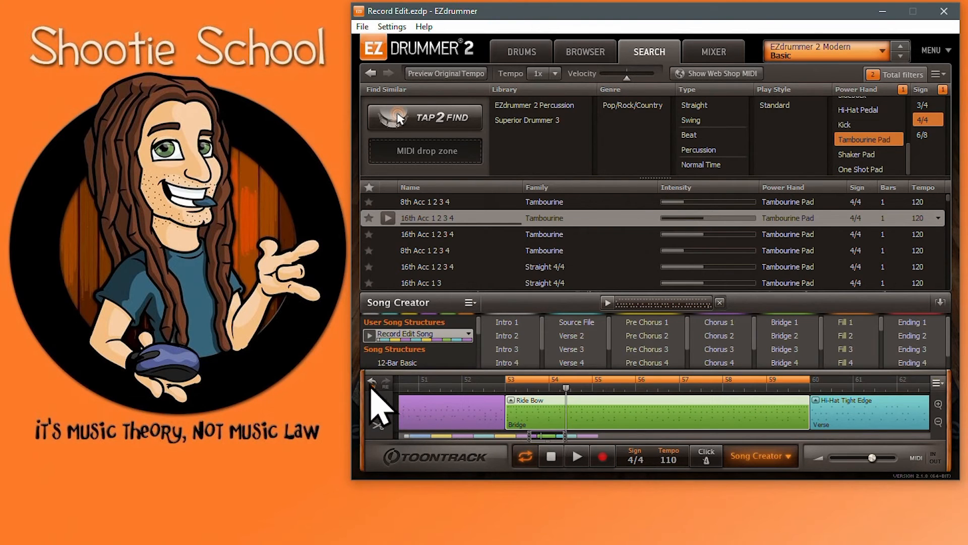
{"action": "left_click", "coordinate": [577, 456]}
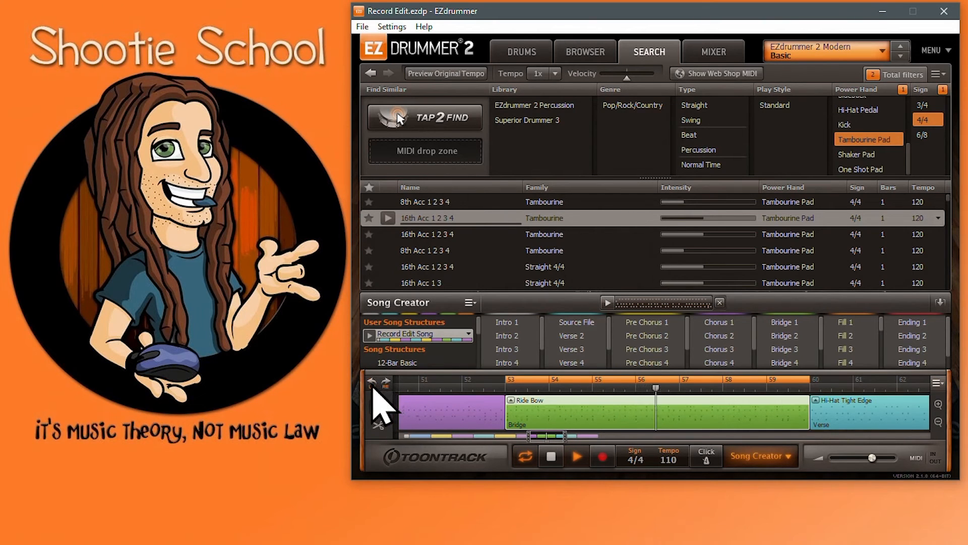
{"action": "left_click", "coordinate": [551, 458]}
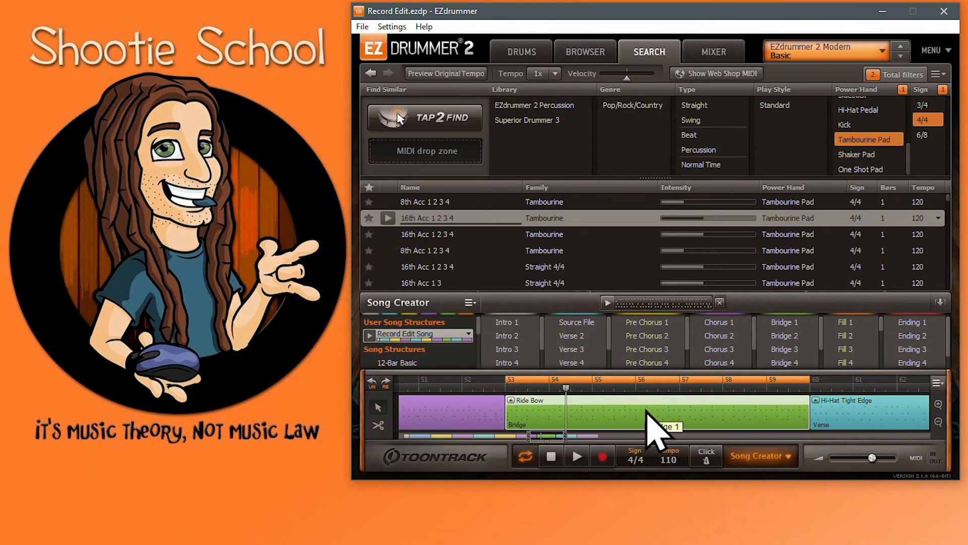
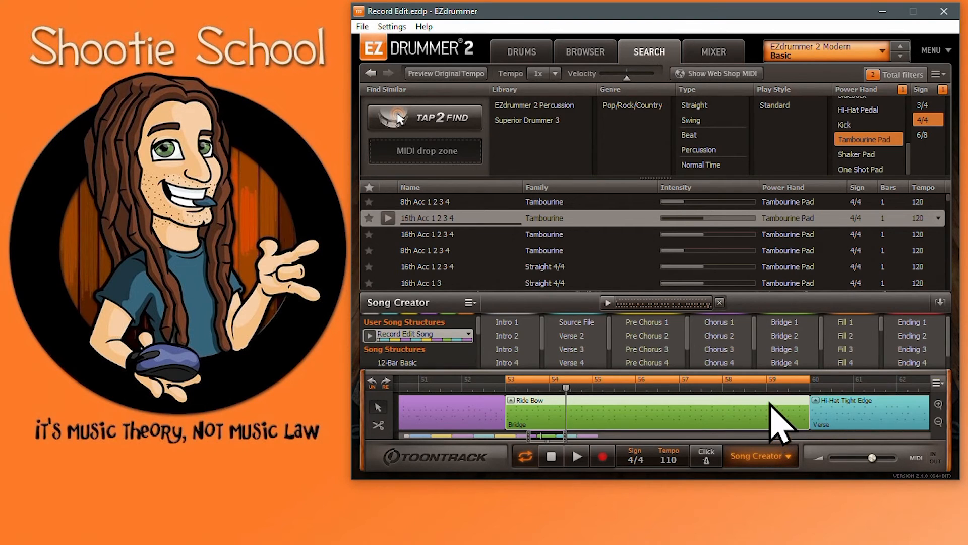
Split the Bridge block at bar 59 to separate its last bar
{"action": "scroll", "coordinate": [790, 405], "scroll_direction": "up", "scroll_amount": 7}
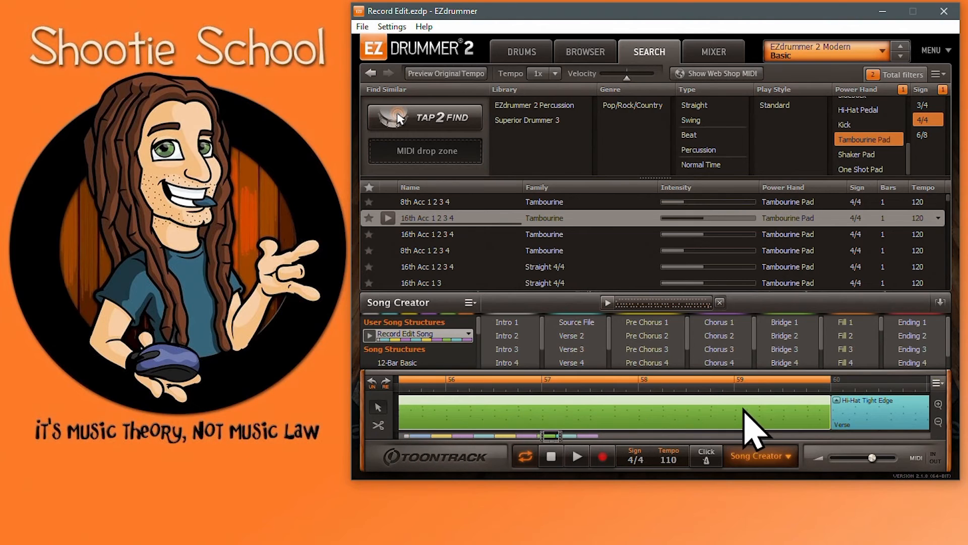
{"action": "key", "text": "alt"}
{"action": "left_click", "coordinate": [735, 411]}
{"action": "scroll", "coordinate": [786, 411], "scroll_direction": "down", "scroll_amount": 3}
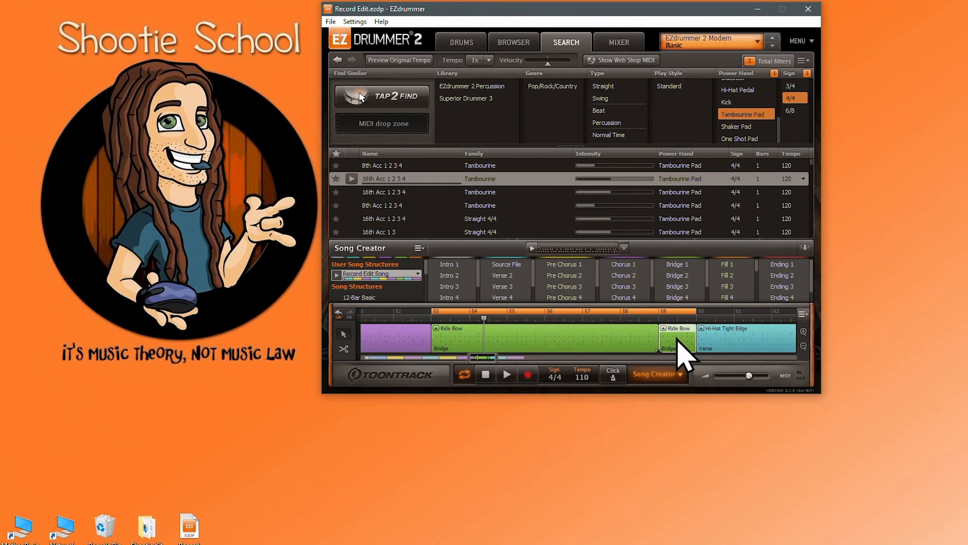
Paste the Tambourine Pad MIDI onto the one-bar Bridge block at bar 59
{"action": "right_click", "coordinate": [783, 414]}
{"action": "mouse_move", "coordinate": [894, 442]}
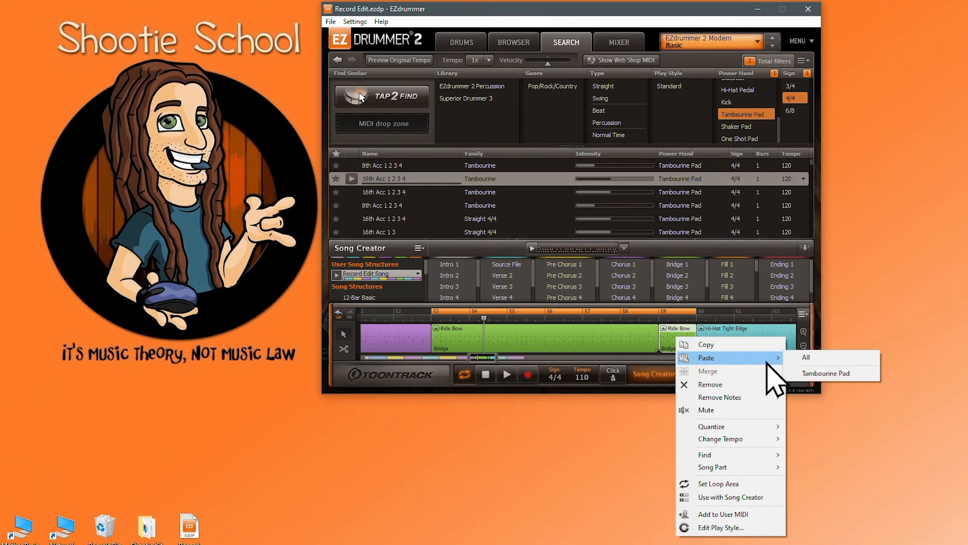
{"action": "left_click", "coordinate": [827, 373]}
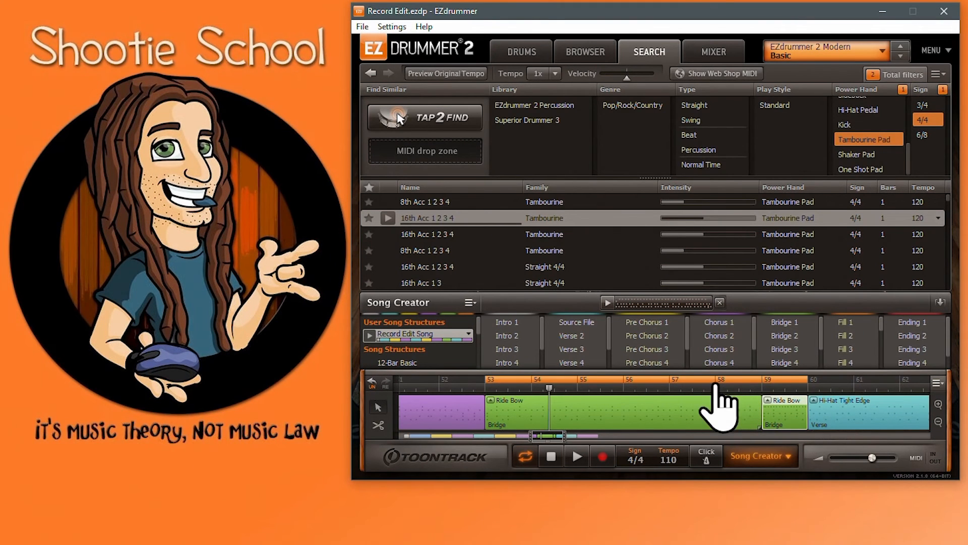
Play the Bridge from just before bar 58 through its last bar, and merge the two Bridge blocks into one
{"action": "left_click", "coordinate": [716, 384]}
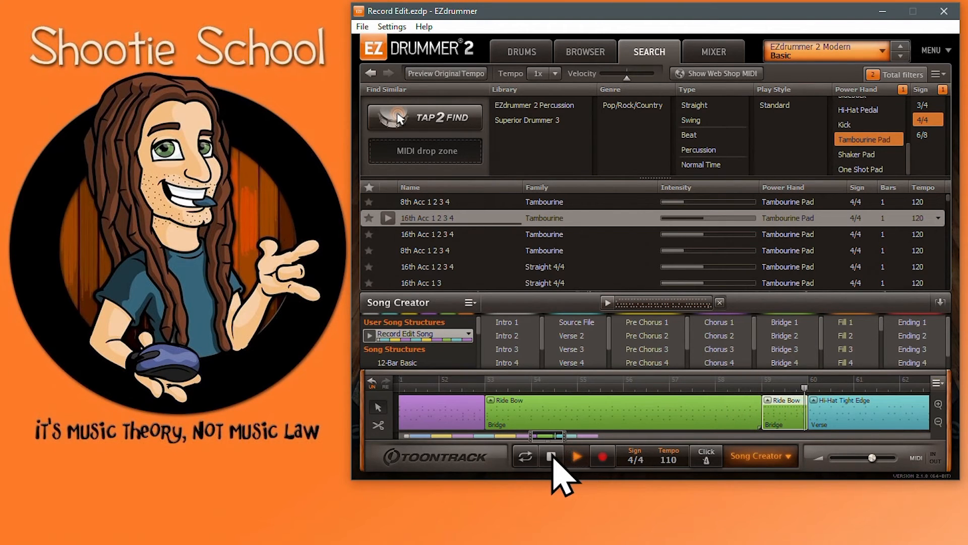
{"action": "left_click", "coordinate": [551, 457]}
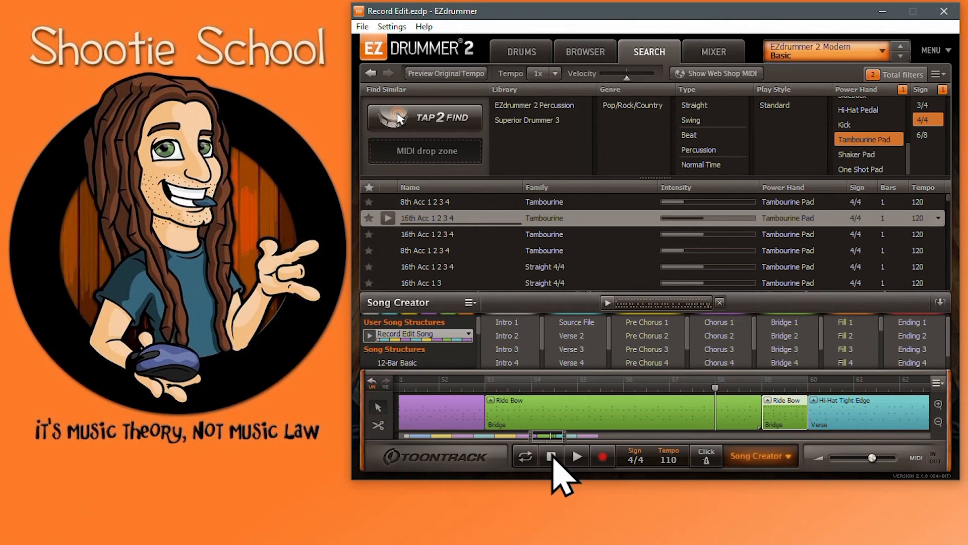
{"action": "left_click", "coordinate": [740, 413]}
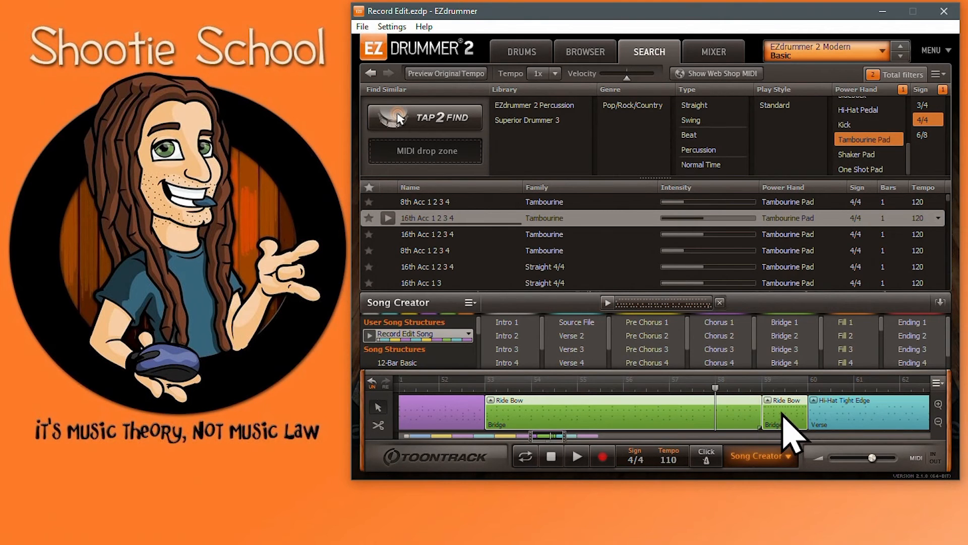
{"action": "right_click", "coordinate": [712, 412]}
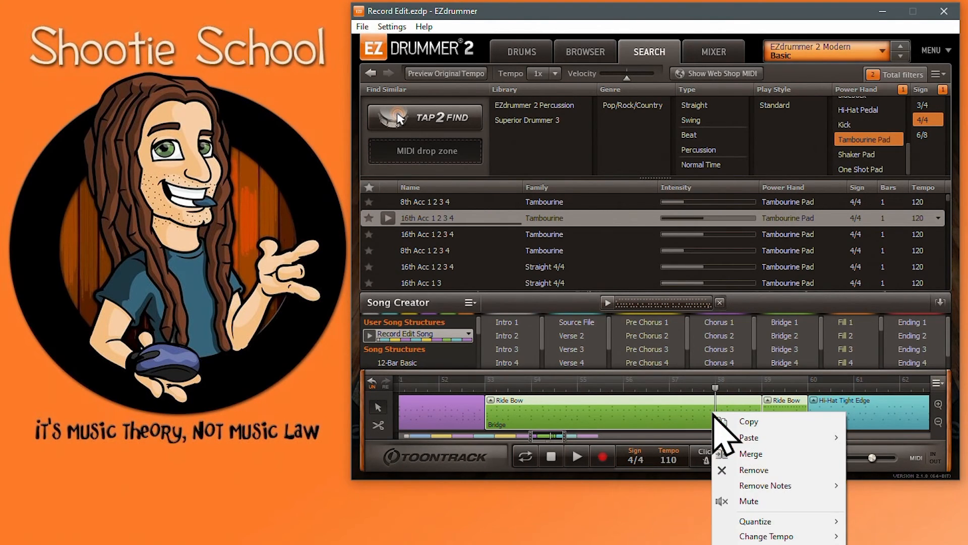
{"action": "left_click", "coordinate": [754, 454]}
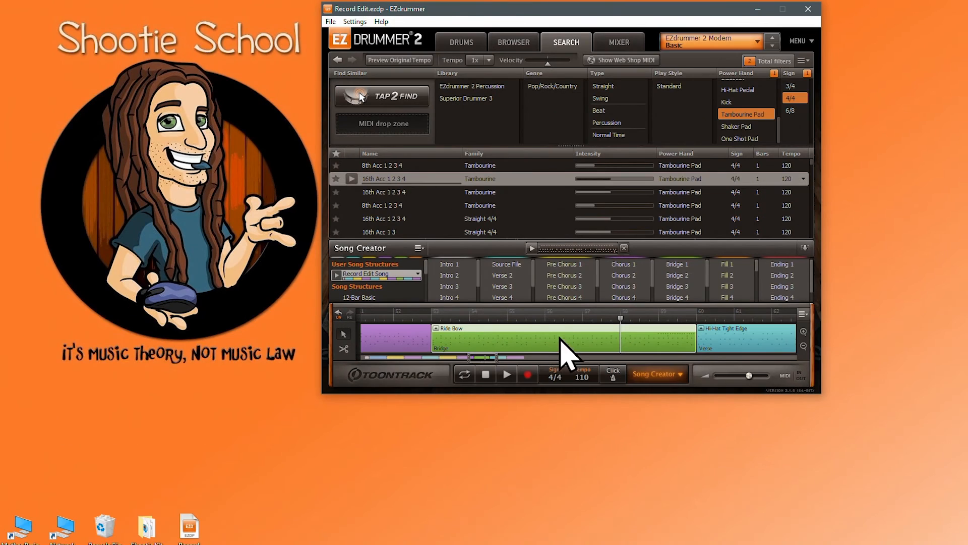
{"action": "right_click", "coordinate": [647, 411]}
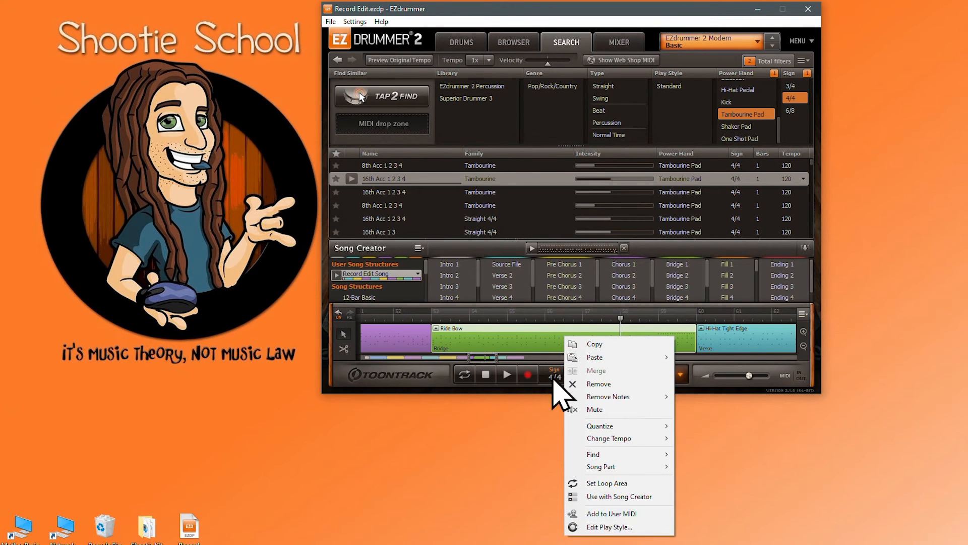
{"action": "left_click", "coordinate": [540, 336]}
{"action": "scroll", "coordinate": [579, 335], "scroll_direction": "down", "scroll_amount": 10}
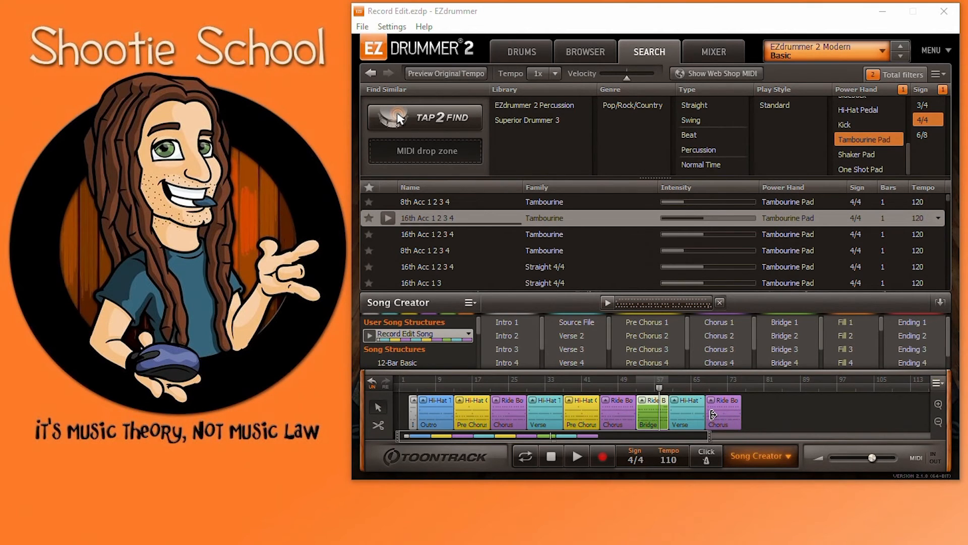
{"action": "left_click", "coordinate": [770, 415]}
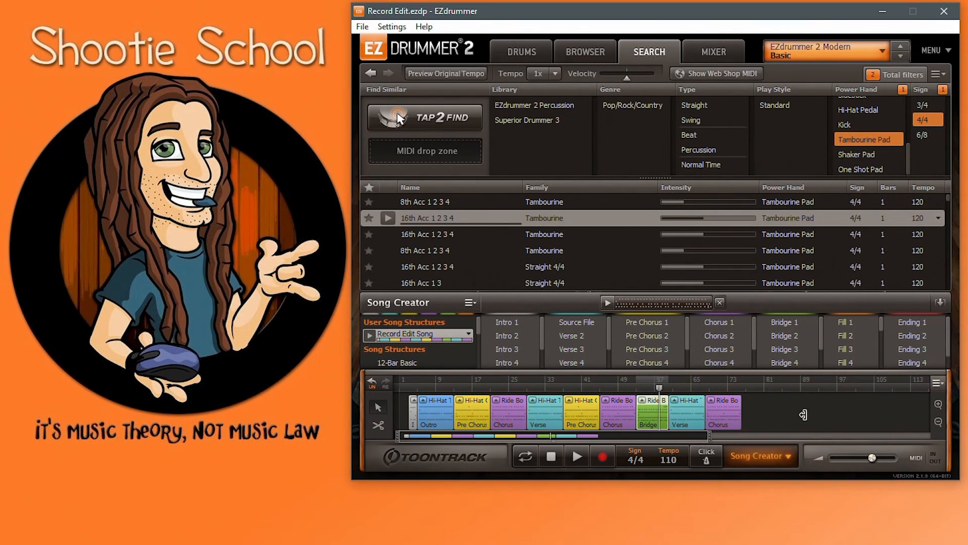
{"action": "left_click_drag", "start_coordinate": [908, 412], "coordinate": [760, 416]}
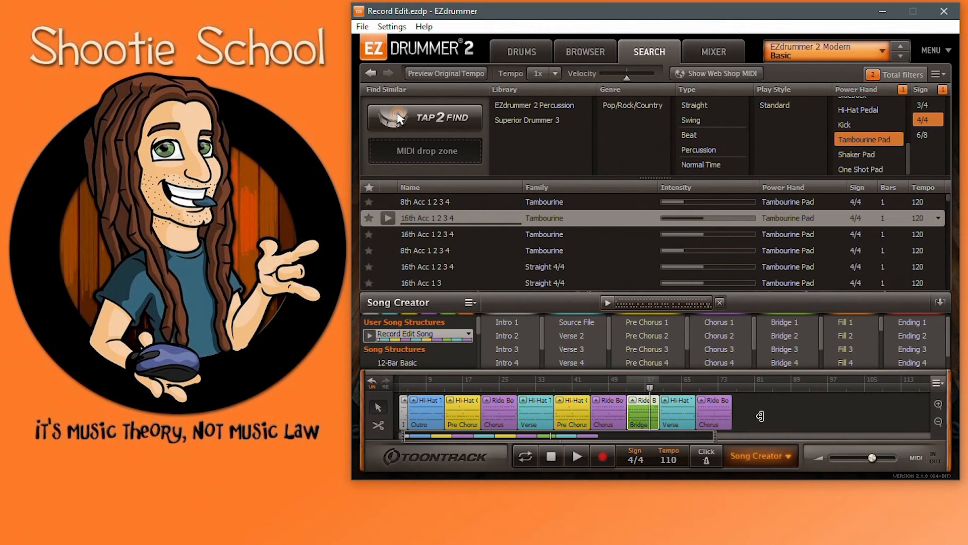
{"action": "scroll", "coordinate": [727, 408], "scroll_direction": "up", "scroll_amount": 6}
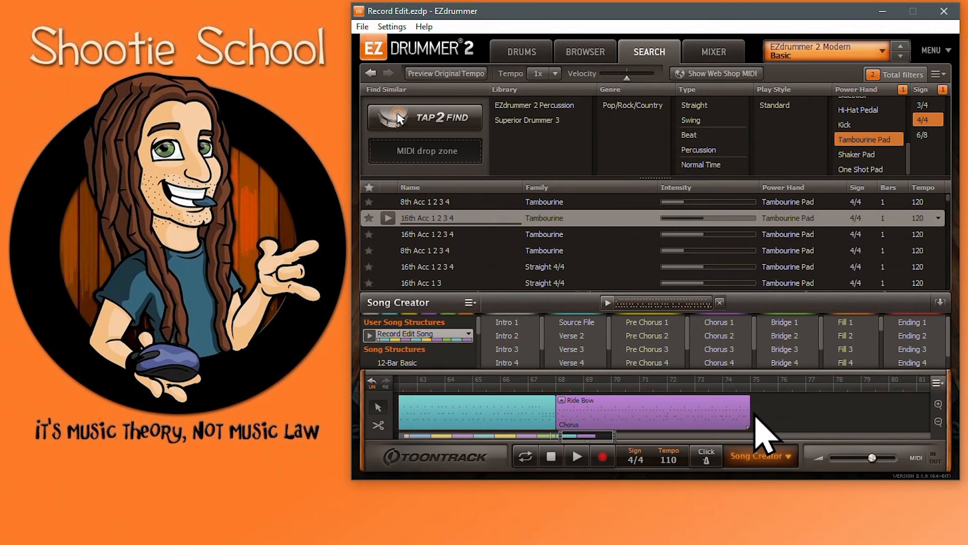
{"action": "scroll", "coordinate": [754, 423], "scroll_direction": "up", "scroll_amount": 4}
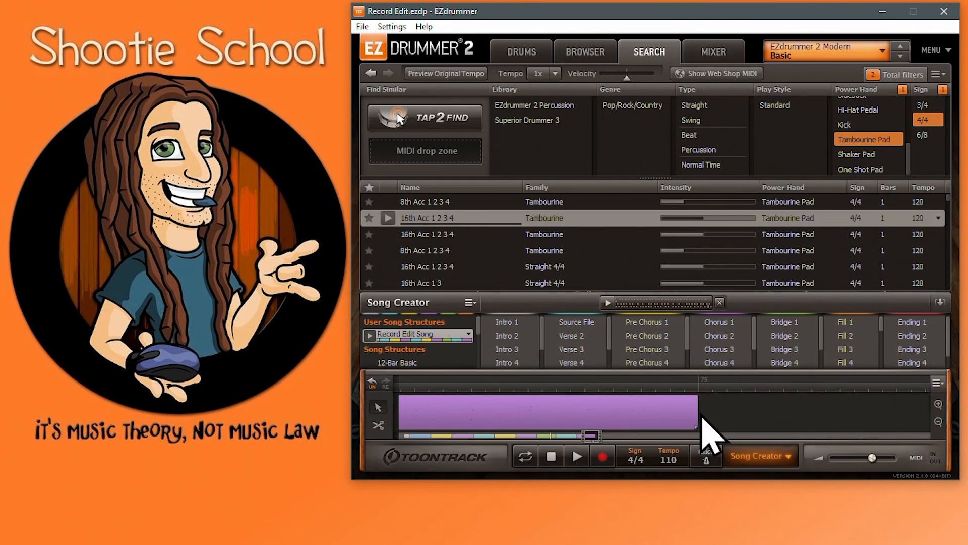
Select all the blocks in the song track and paste only the Tambourine Pad MIDI onto them
{"action": "scroll", "coordinate": [702, 423], "scroll_direction": "down", "scroll_amount": 8}
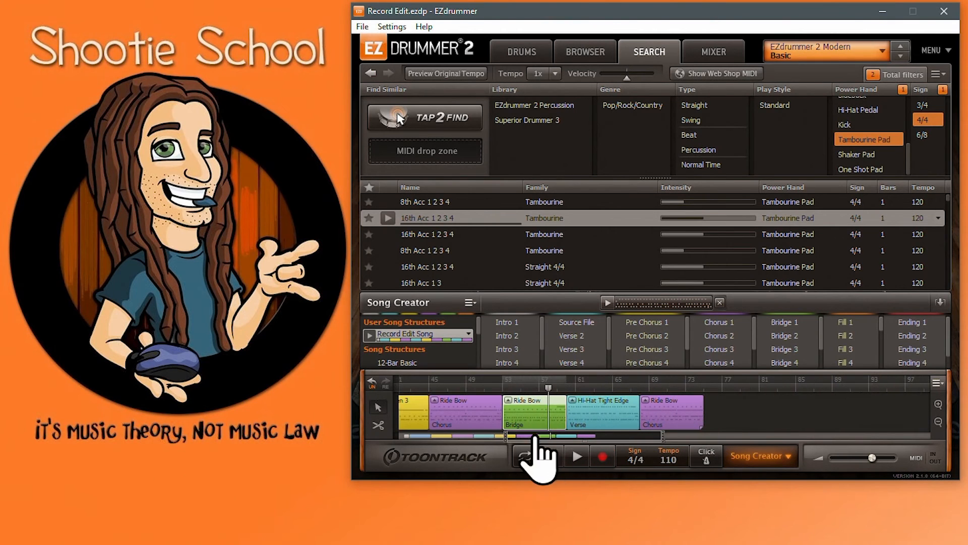
{"action": "left_click_drag", "start_coordinate": [506, 437], "coordinate": [373, 446]}
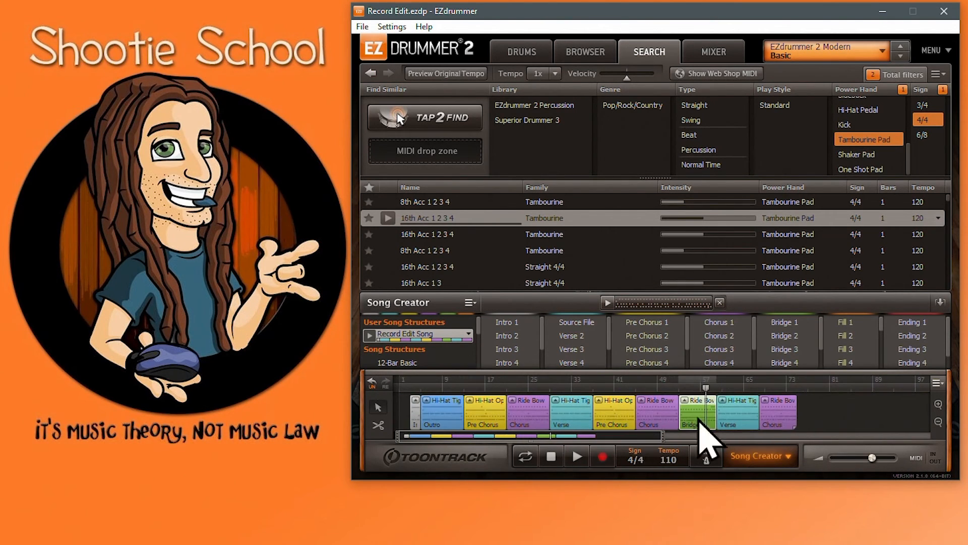
{"action": "right_click", "coordinate": [822, 408]}
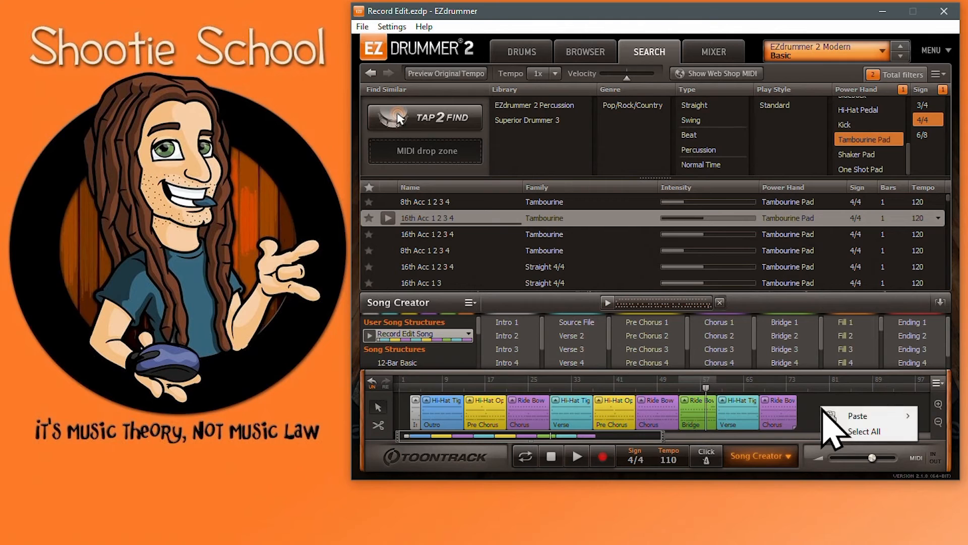
{"action": "left_click", "coordinate": [864, 432]}
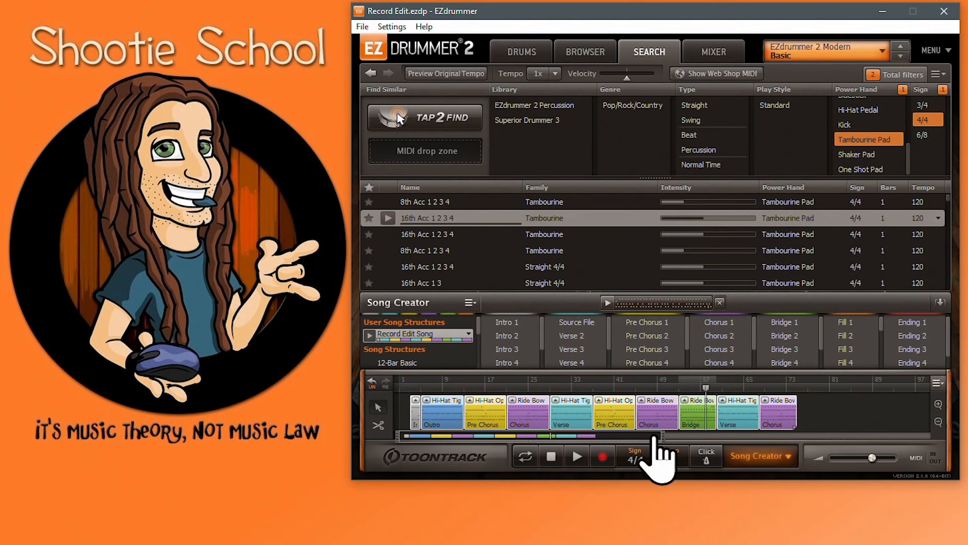
{"action": "left_click_drag", "start_coordinate": [663, 437], "coordinate": [610, 436]}
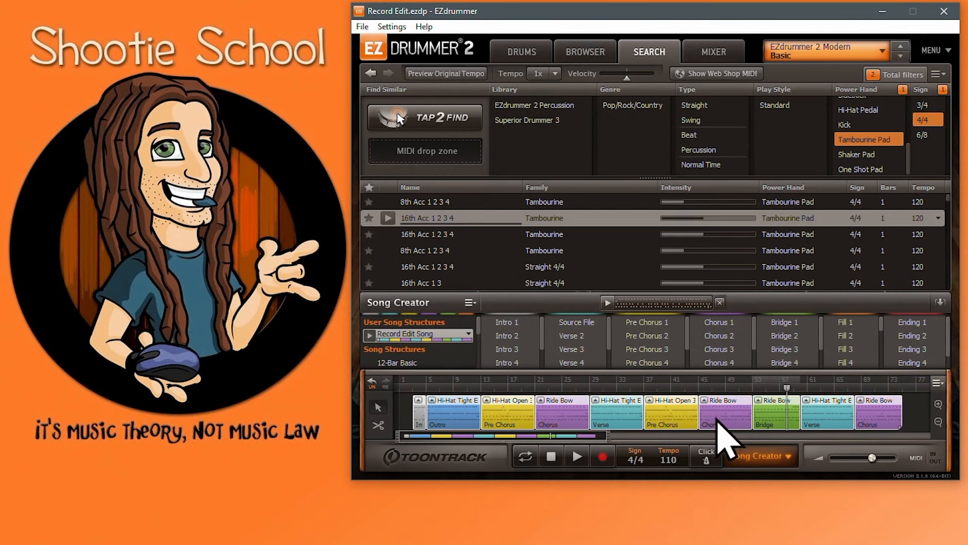
{"action": "right_click", "coordinate": [617, 413]}
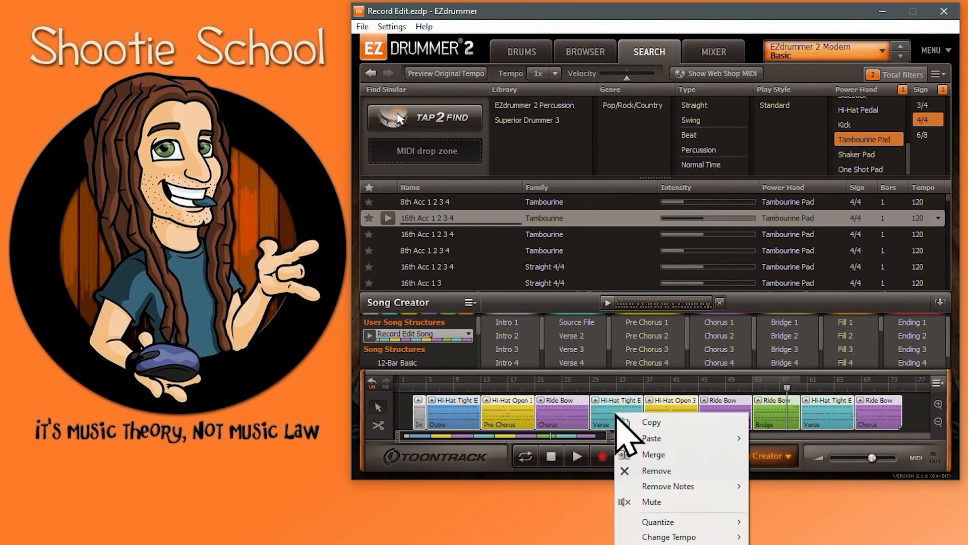
{"action": "mouse_move", "coordinate": [670, 438]}
{"action": "left_click", "coordinate": [791, 459]}
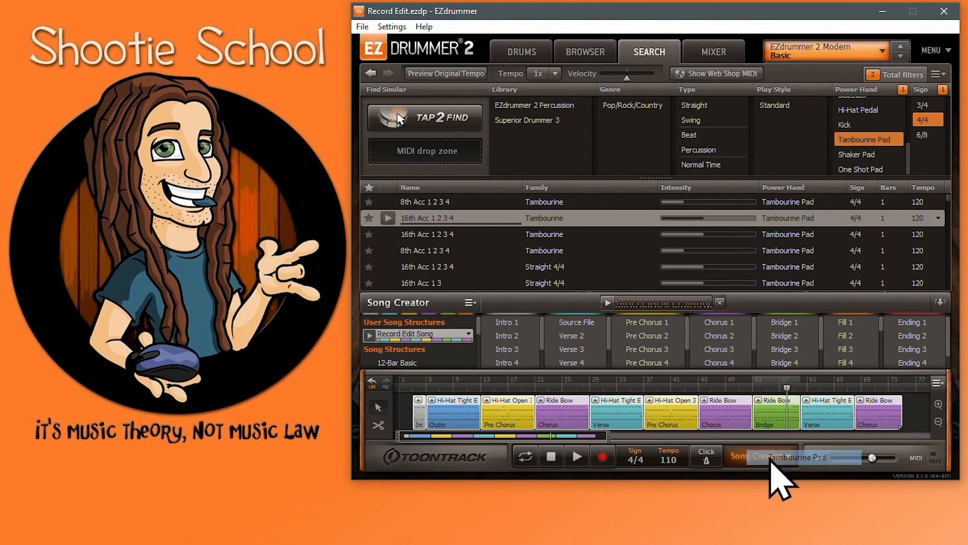
Start song playback and remove the Kick notes from all the selected song blocks
{"action": "left_click", "coordinate": [577, 457]}
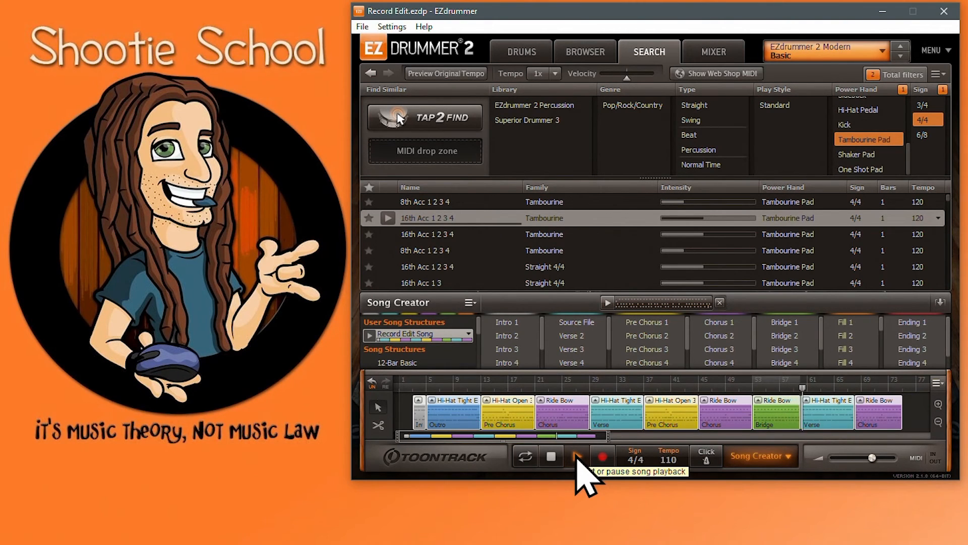
{"action": "right_click", "coordinate": [662, 413]}
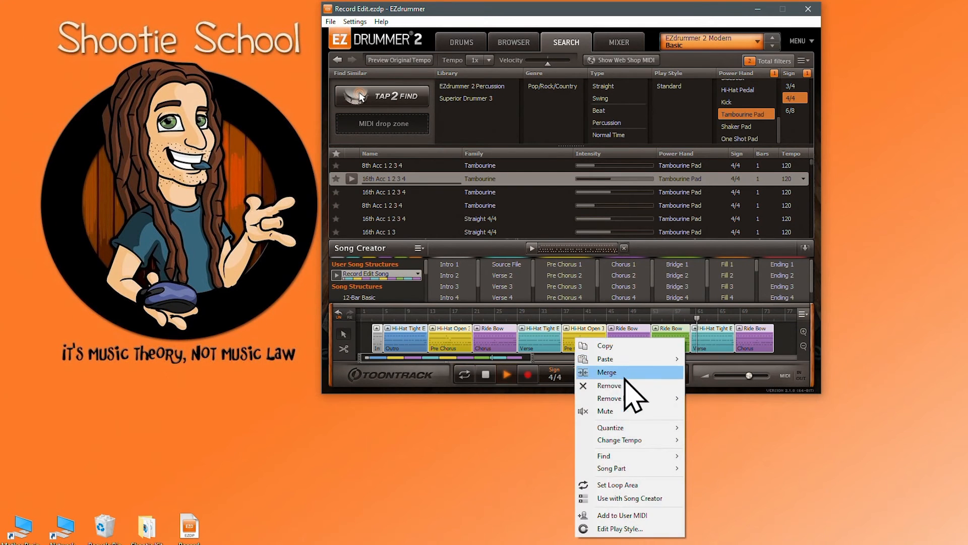
{"action": "mouse_move", "coordinate": [651, 401]}
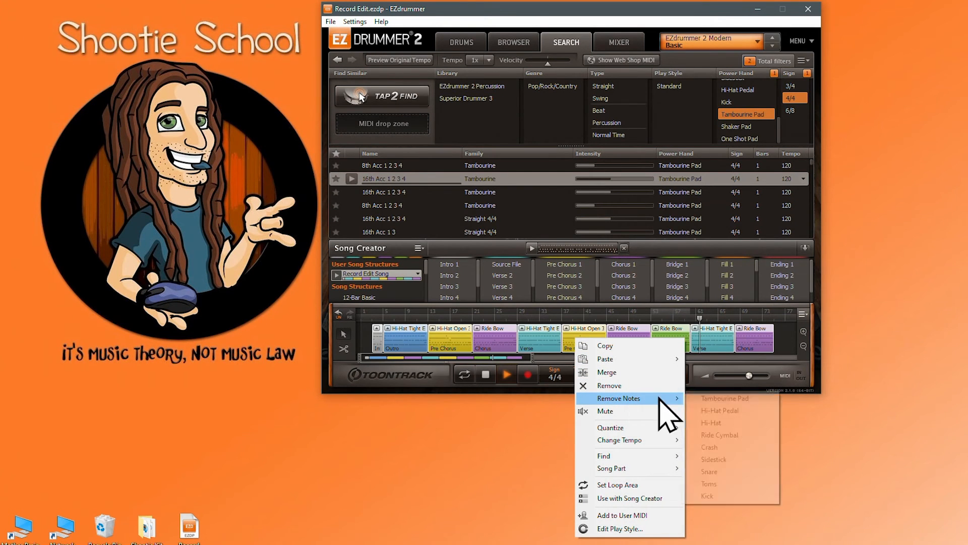
{"action": "left_click", "coordinate": [724, 488]}
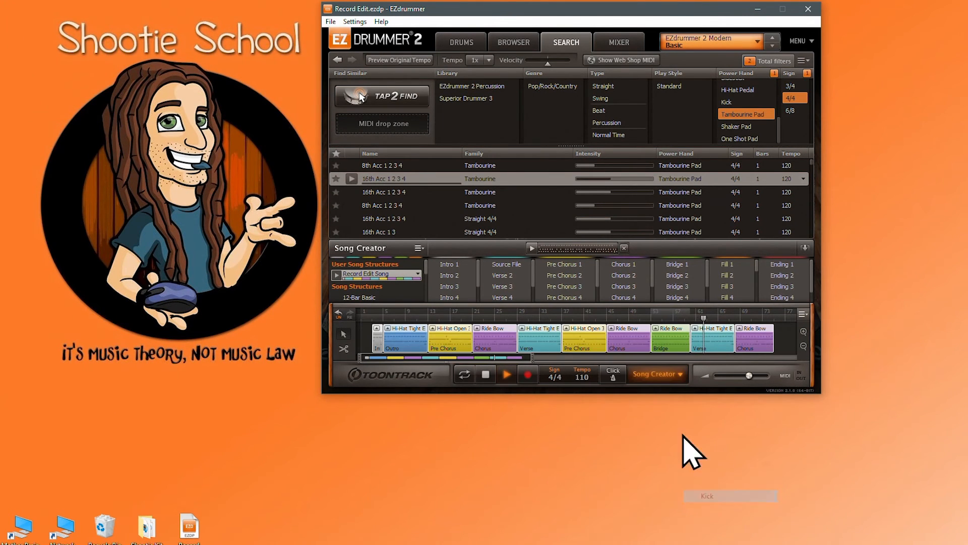
Mute all the selected song blocks during playback, and un-mute them after stopping the song
{"action": "right_click", "coordinate": [627, 343]}
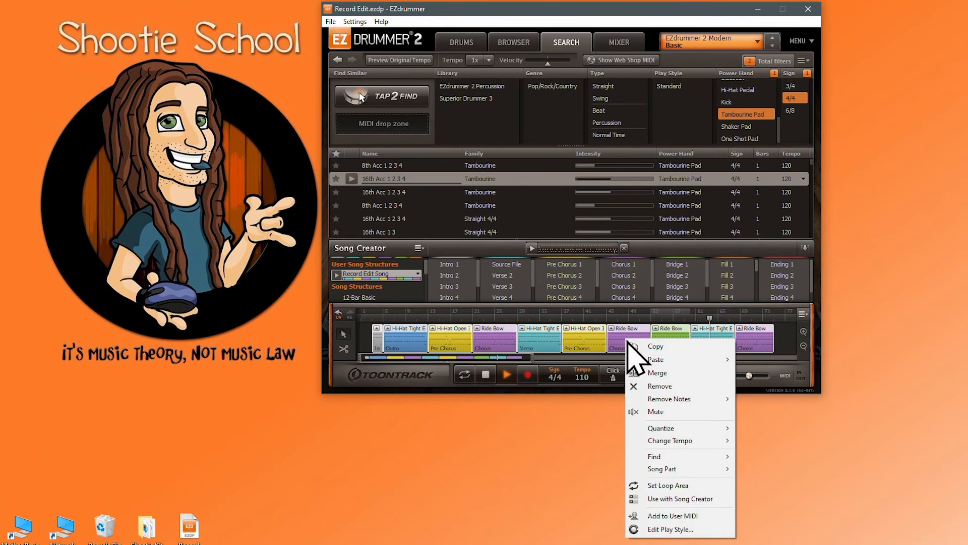
{"action": "left_click", "coordinate": [655, 411]}
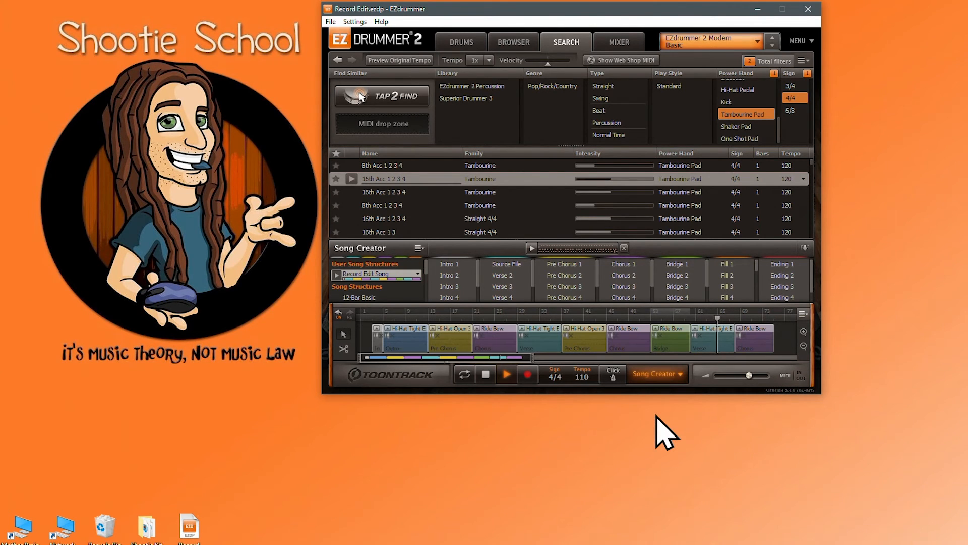
{"action": "right_click", "coordinate": [633, 340]}
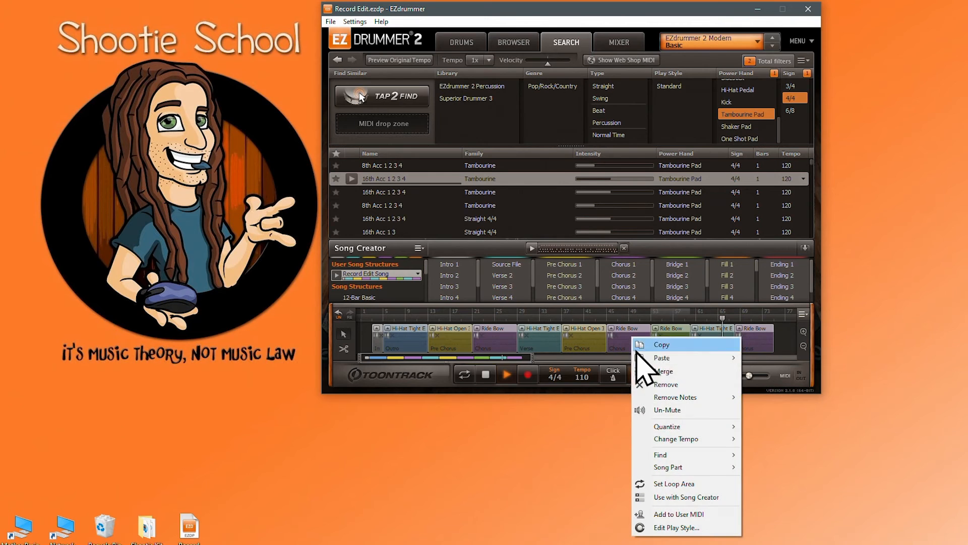
{"action": "mouse_move", "coordinate": [677, 429]}
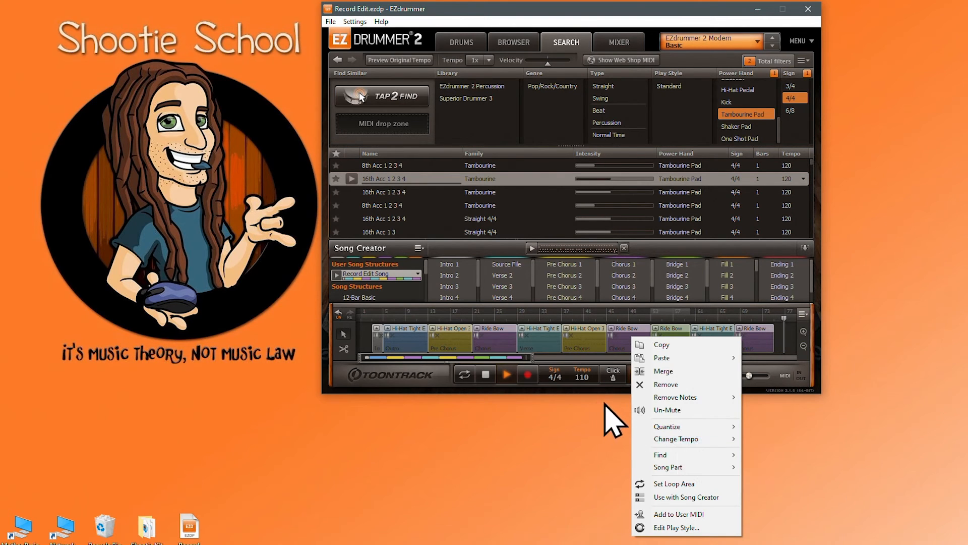
{"action": "left_click", "coordinate": [487, 374]}
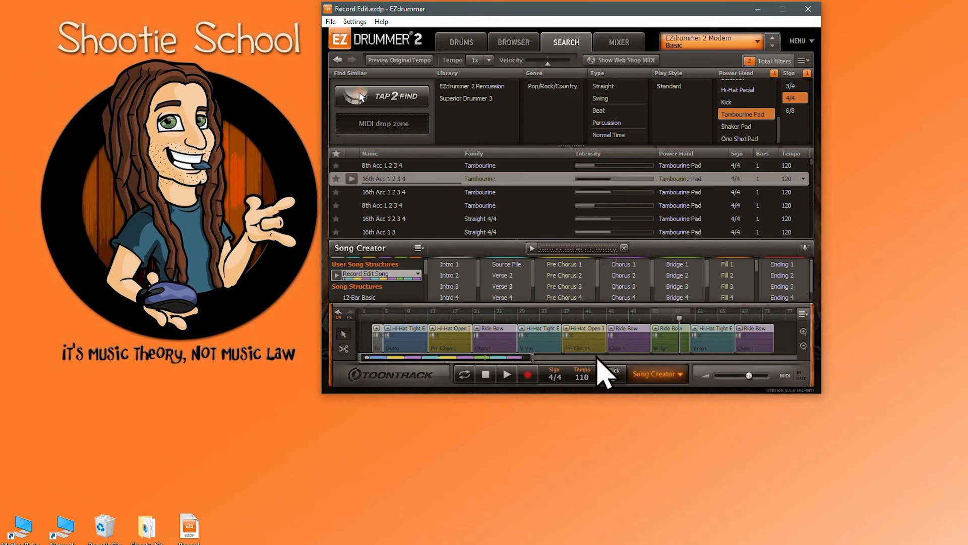
{"action": "right_click", "coordinate": [620, 340]}
{"action": "left_click", "coordinate": [656, 412]}
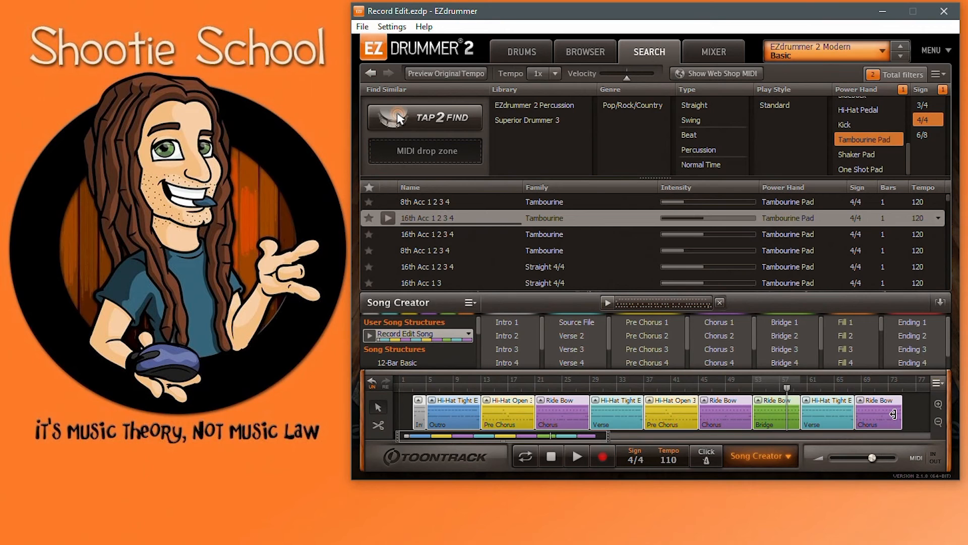
Try copying the last Chorus block and pasting all of its MIDI directly after it, and undo the paste
{"action": "scroll", "coordinate": [872, 421], "scroll_direction": "right", "scroll_amount": 5}
{"action": "right_click", "coordinate": [782, 413]}
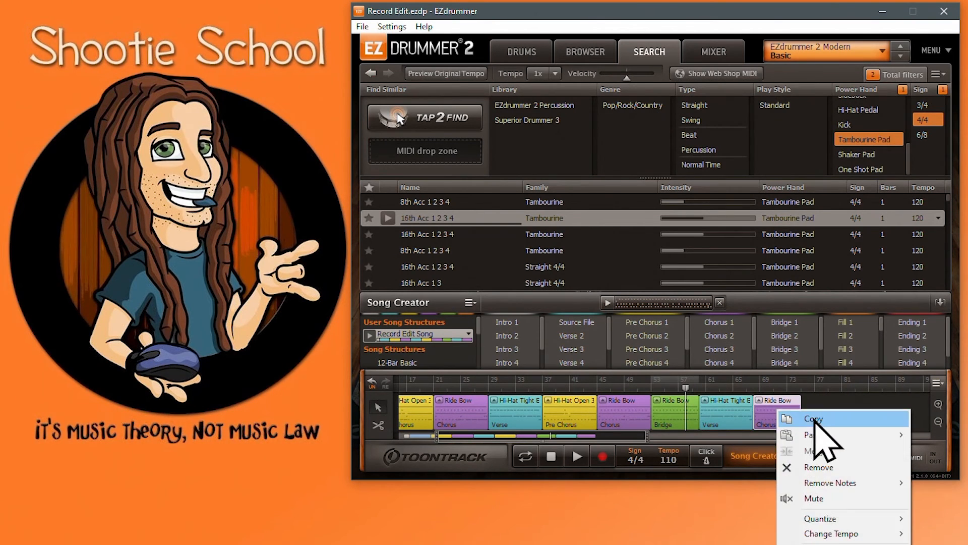
{"action": "left_click", "coordinate": [813, 418]}
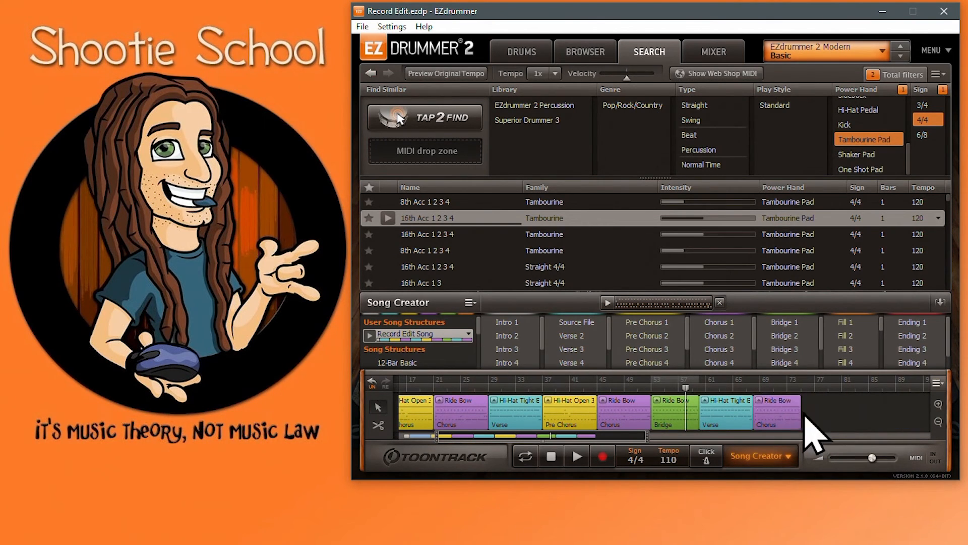
{"action": "right_click", "coordinate": [804, 413]}
{"action": "mouse_move", "coordinate": [819, 421]}
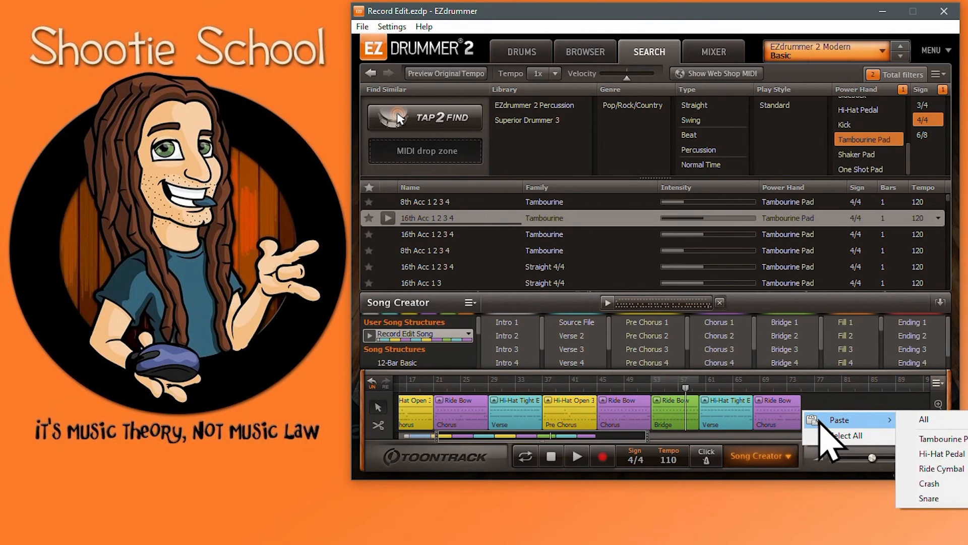
{"action": "left_click", "coordinate": [926, 419]}
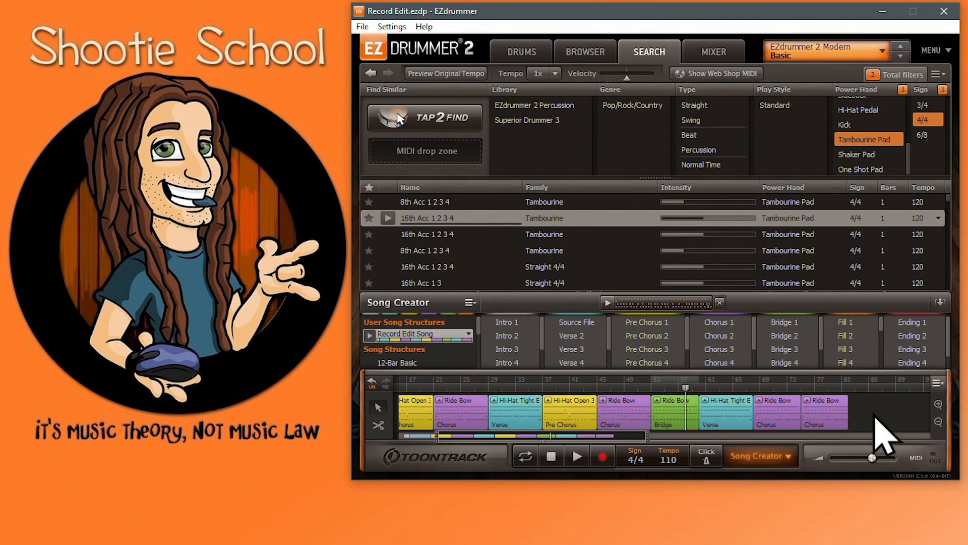
{"action": "left_click", "coordinate": [372, 383]}
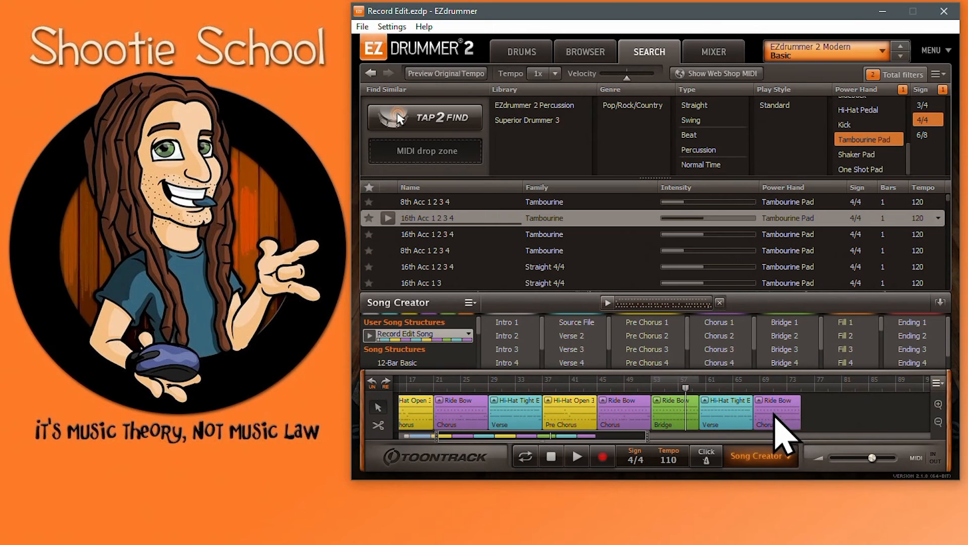
Duplicate the last Chorus block and move the copy over the end of the original, starting at about bar 72
{"action": "left_click_drag", "start_coordinate": [779, 426], "coordinate": [825, 418]}
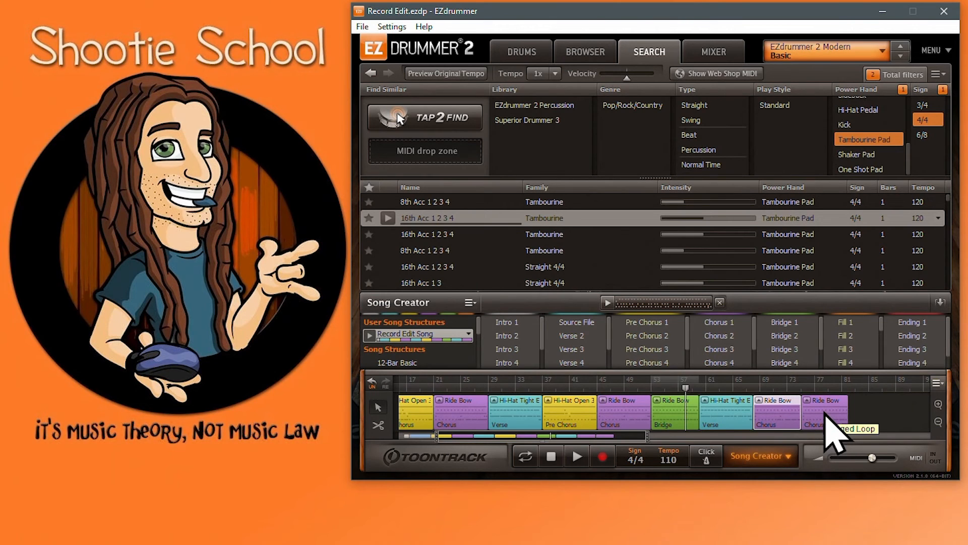
{"action": "left_click_drag", "start_coordinate": [829, 413], "coordinate": [809, 414]}
{"action": "scroll", "coordinate": [780, 419], "scroll_direction": "up", "scroll_amount": 5}
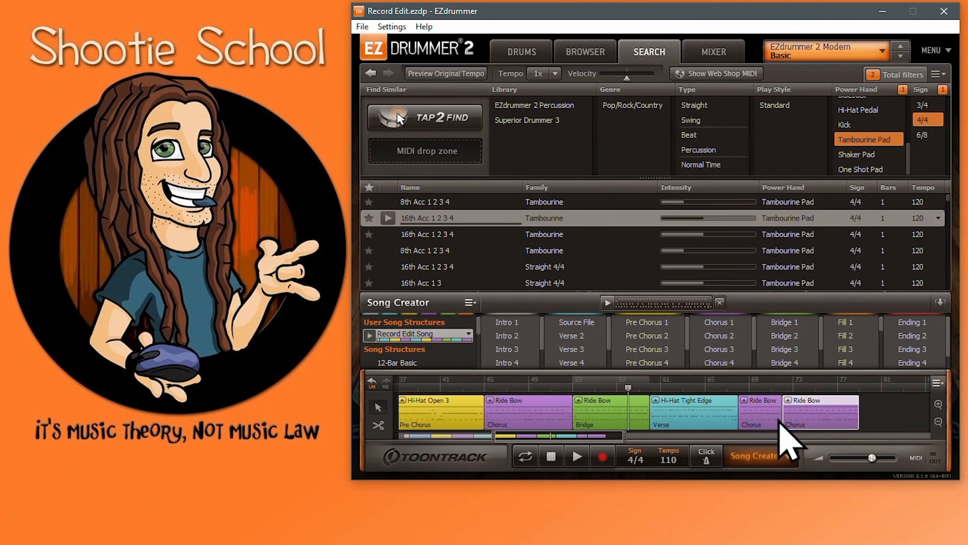
Split the Pre Chorus block that starts at bar 37 at bars 41 and 43, and mute the middle piece
{"action": "scroll", "coordinate": [783, 419], "scroll_direction": "up", "scroll_amount": 1}
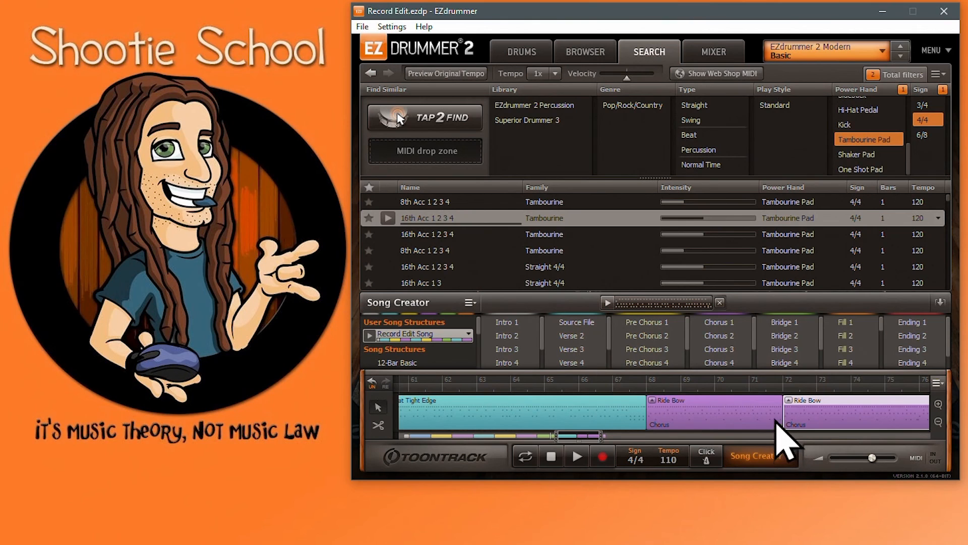
{"action": "scroll", "coordinate": [729, 419], "scroll_direction": "down", "scroll_amount": 5}
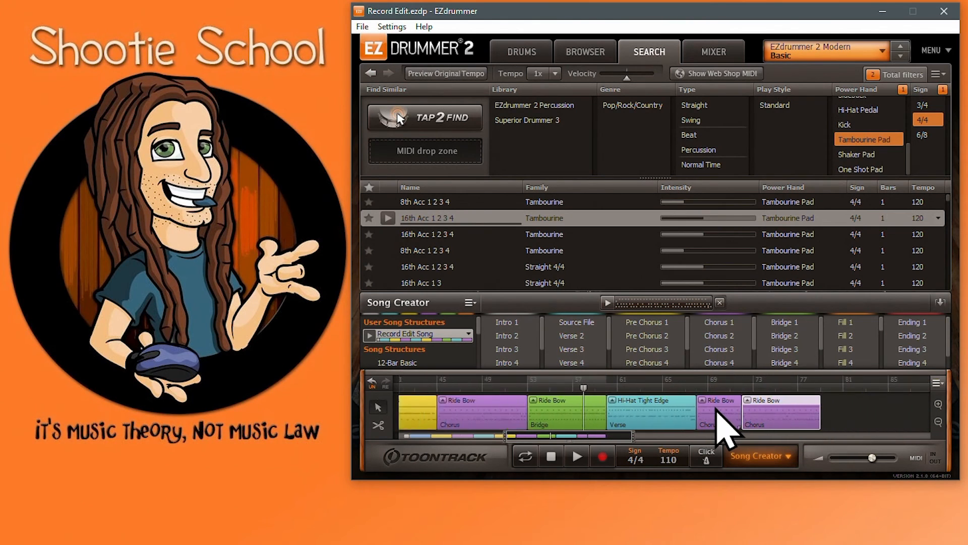
{"action": "scroll", "coordinate": [726, 434], "scroll_direction": "down", "scroll_amount": 1}
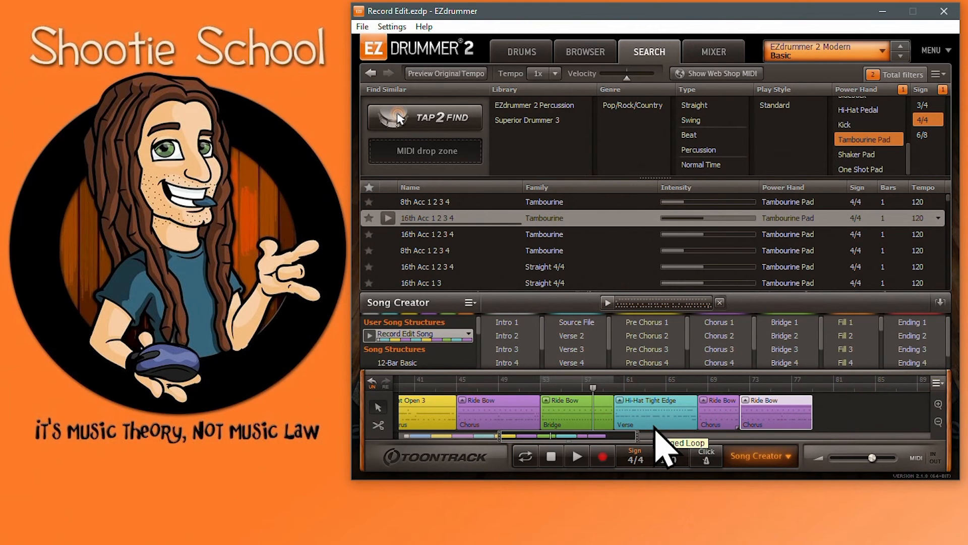
{"action": "left_click_drag", "start_coordinate": [574, 440], "coordinate": [525, 440]}
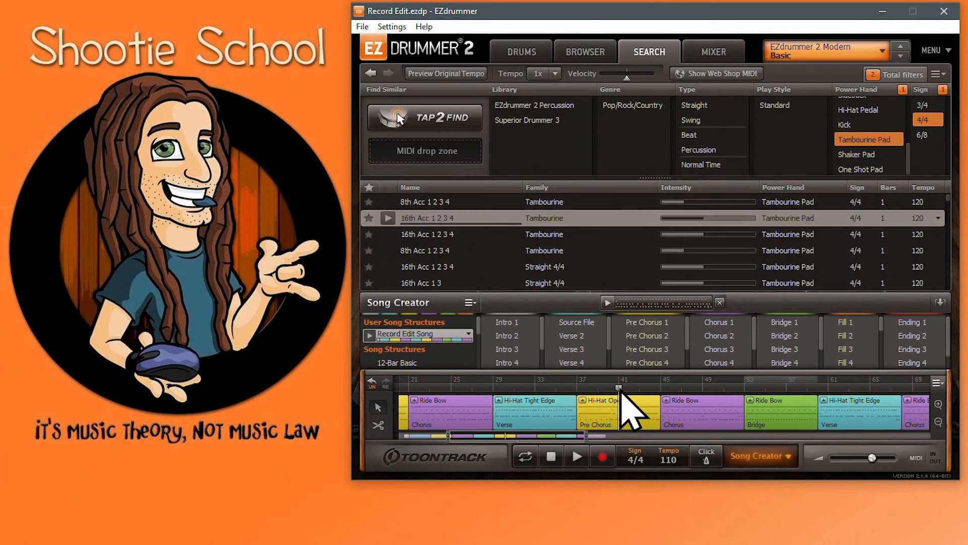
{"action": "scroll", "coordinate": [635, 411], "scroll_direction": "up", "scroll_amount": 2}
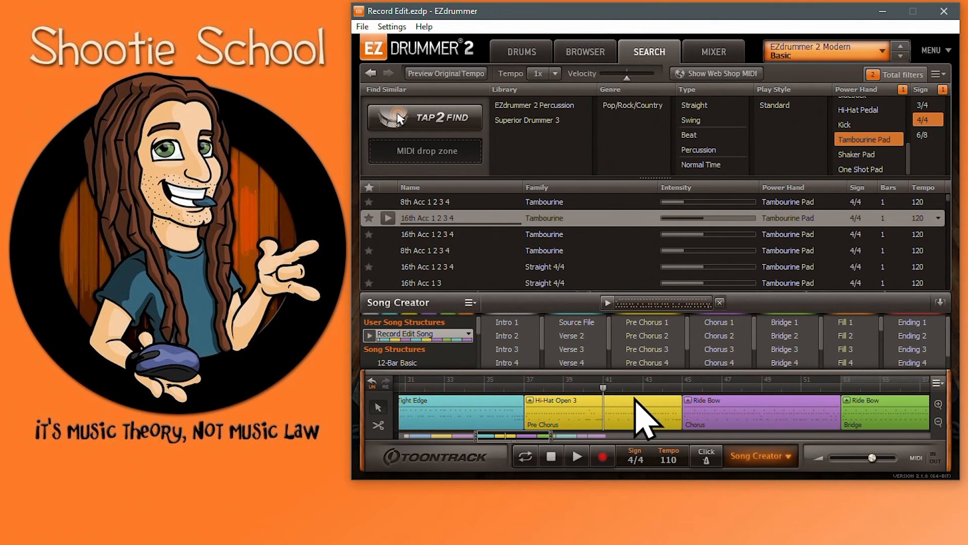
{"action": "scroll", "coordinate": [634, 399], "scroll_direction": "up", "scroll_amount": 1}
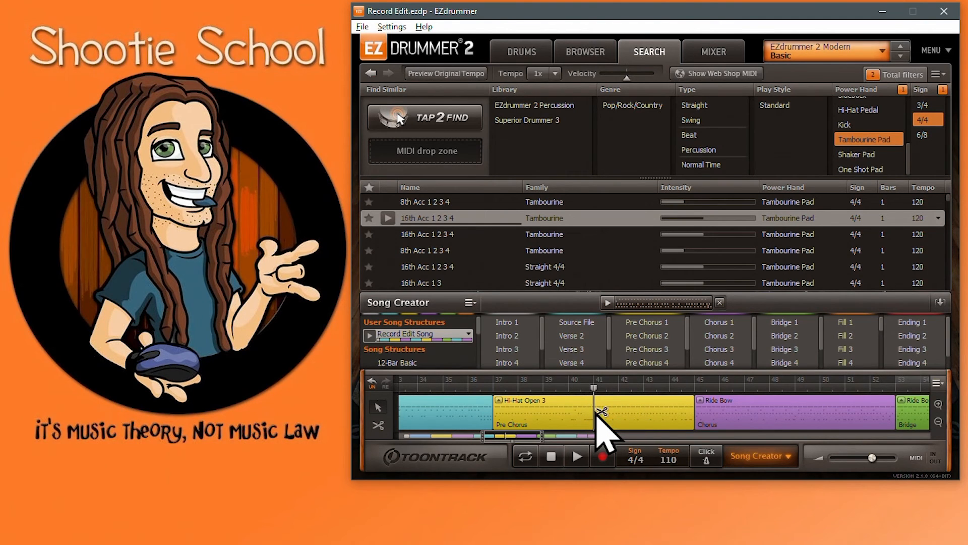
{"action": "left_click", "coordinate": [644, 411]}
{"action": "right_click", "coordinate": [627, 412]}
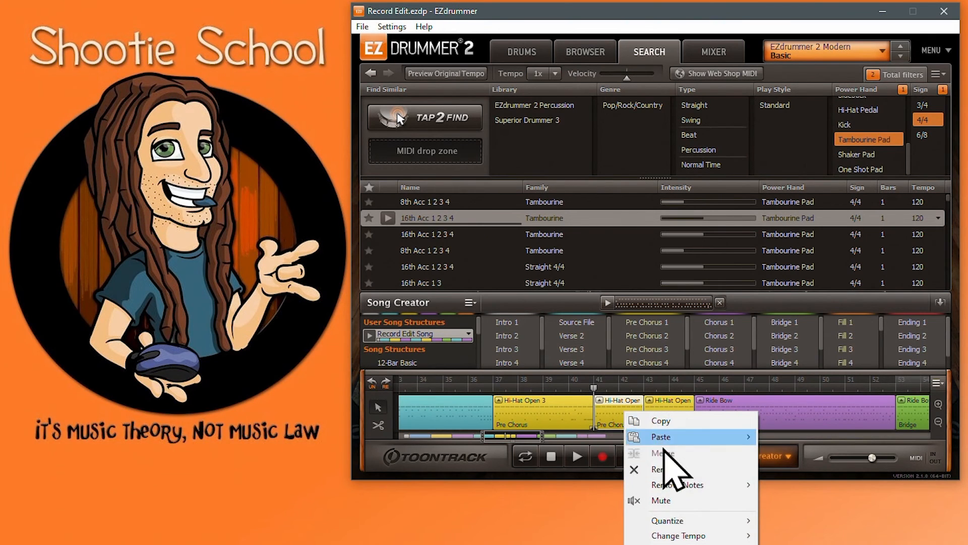
{"action": "left_click", "coordinate": [668, 501]}
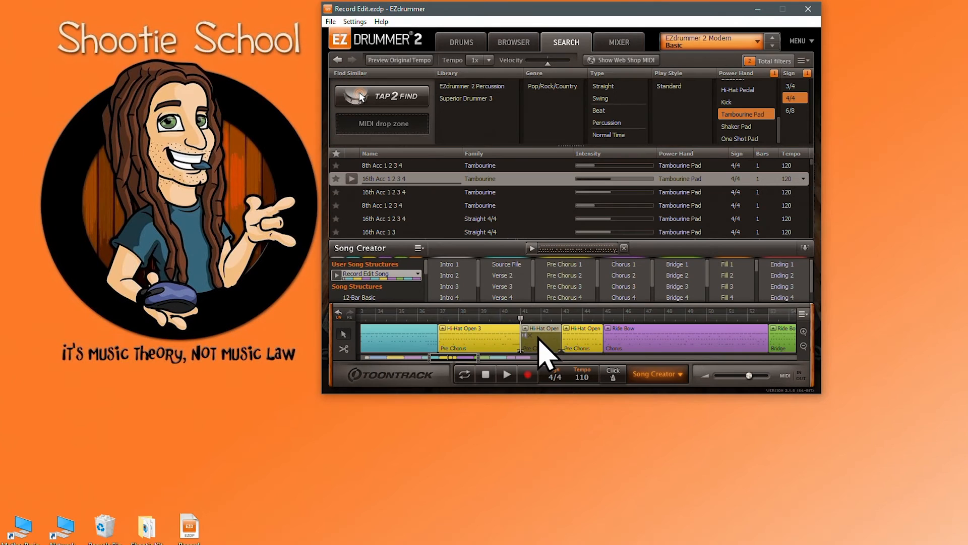
Use the split tool to cut a very short slice from the Verse block that starts at bar 29, just after bar 33
{"action": "scroll", "coordinate": [618, 413], "scroll_direction": "down", "scroll_amount": 3}
{"action": "scroll", "coordinate": [540, 343], "scroll_direction": "down", "scroll_amount": 3}
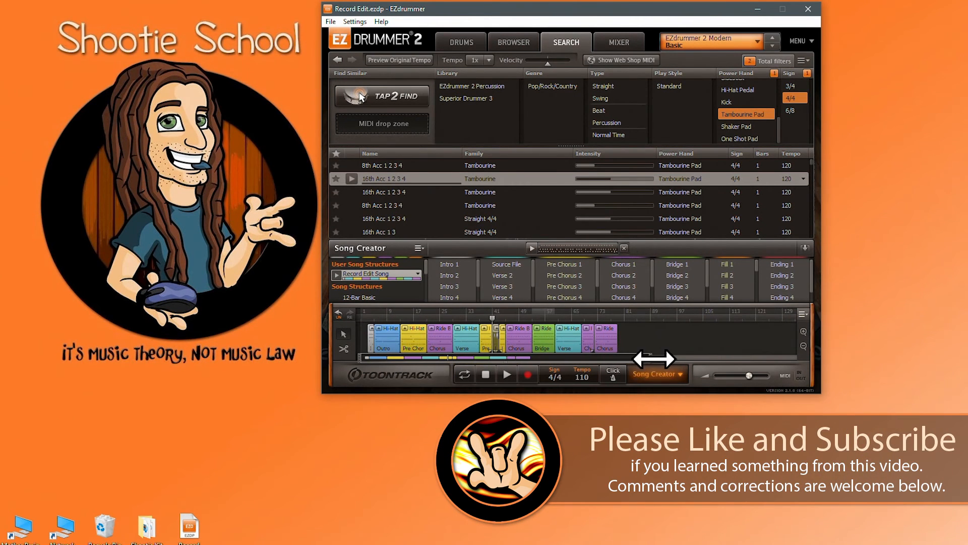
{"action": "left_click_drag", "start_coordinate": [654, 358], "coordinate": [567, 362]}
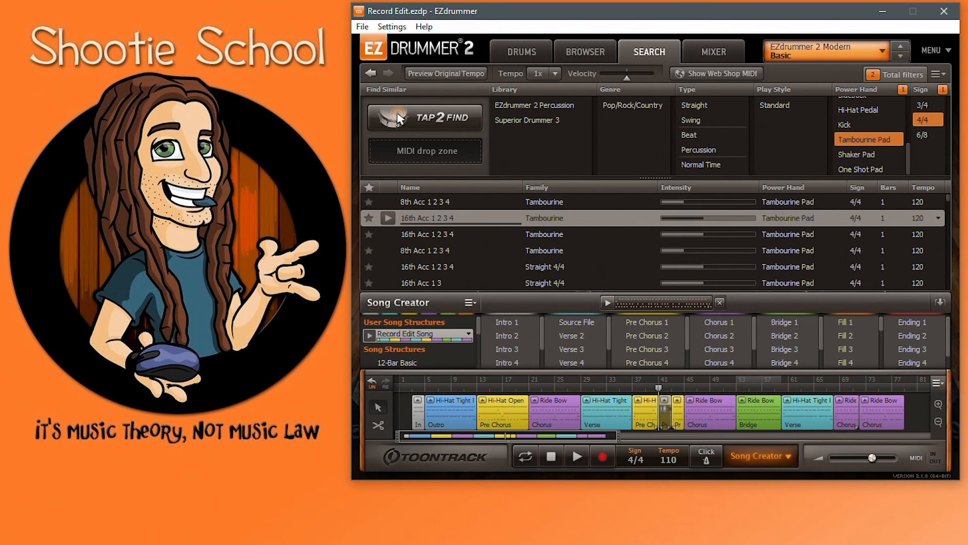
{"action": "scroll", "coordinate": [616, 422], "scroll_direction": "up", "scroll_amount": 5}
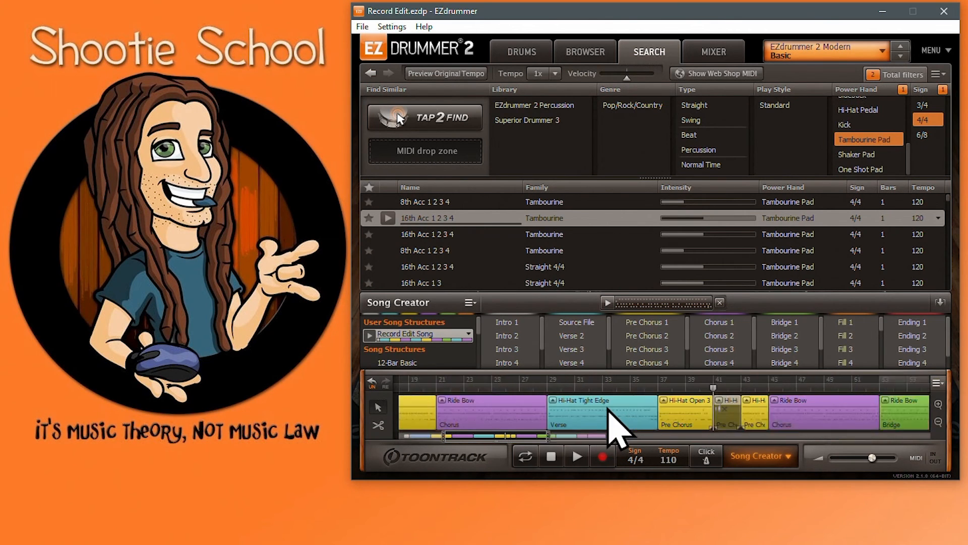
{"action": "scroll", "coordinate": [607, 407], "scroll_direction": "up", "scroll_amount": 2}
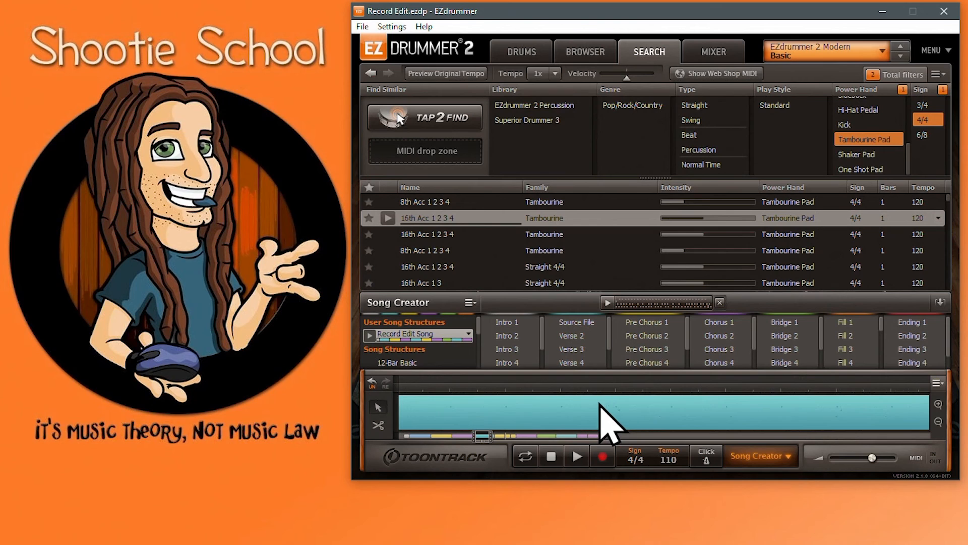
{"action": "left_click", "coordinate": [379, 425]}
{"action": "left_click", "coordinate": [450, 415]}
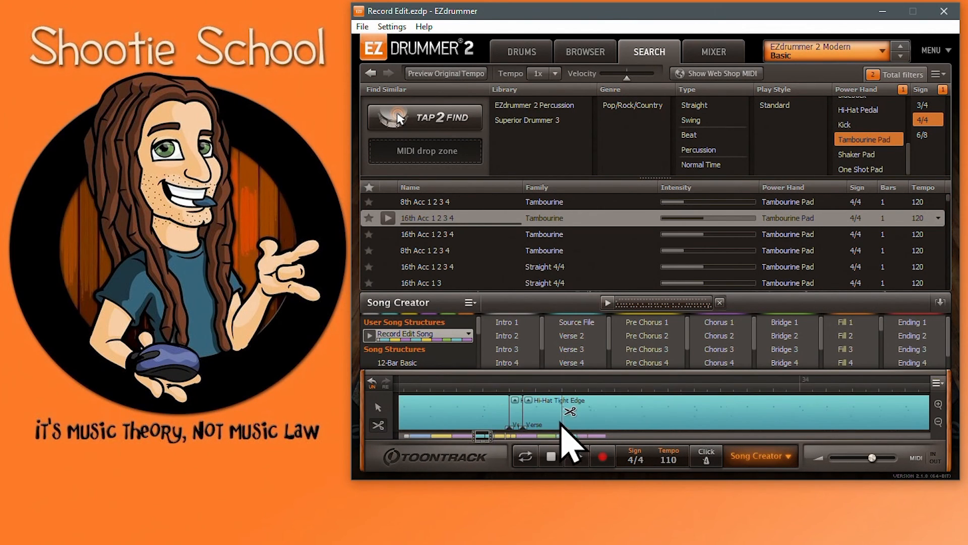
{"action": "scroll", "coordinate": [639, 423], "scroll_direction": "down", "scroll_amount": 2}
{"action": "scroll", "coordinate": [647, 443], "scroll_direction": "down", "scroll_amount": 3}
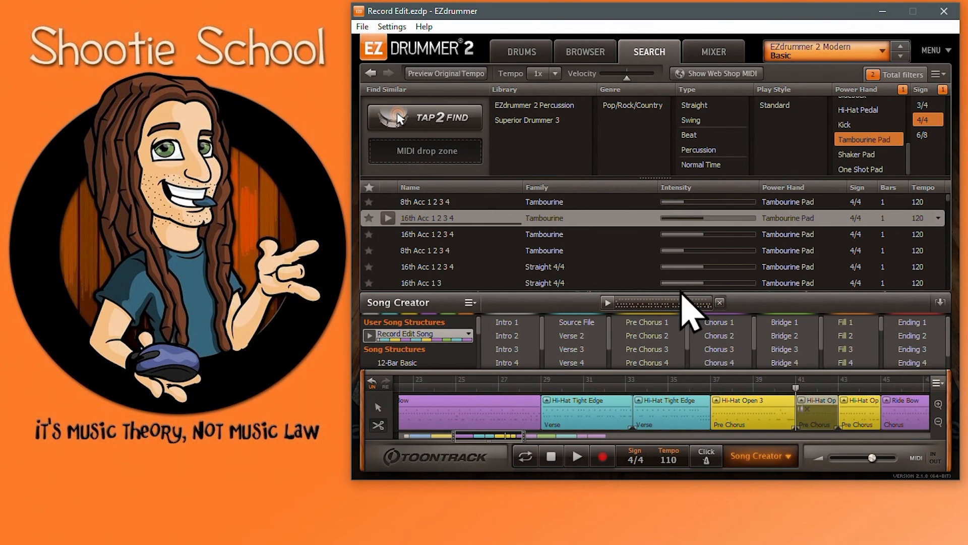
Look at Tap2Find, the Snare's MIDI commands in the Chorus block's Edit Play Style view, and the paste options for the first Verse piece
{"action": "left_click", "coordinate": [443, 125]}
{"action": "left_click", "coordinate": [939, 53]}
{"action": "double_click", "coordinate": [463, 415]}
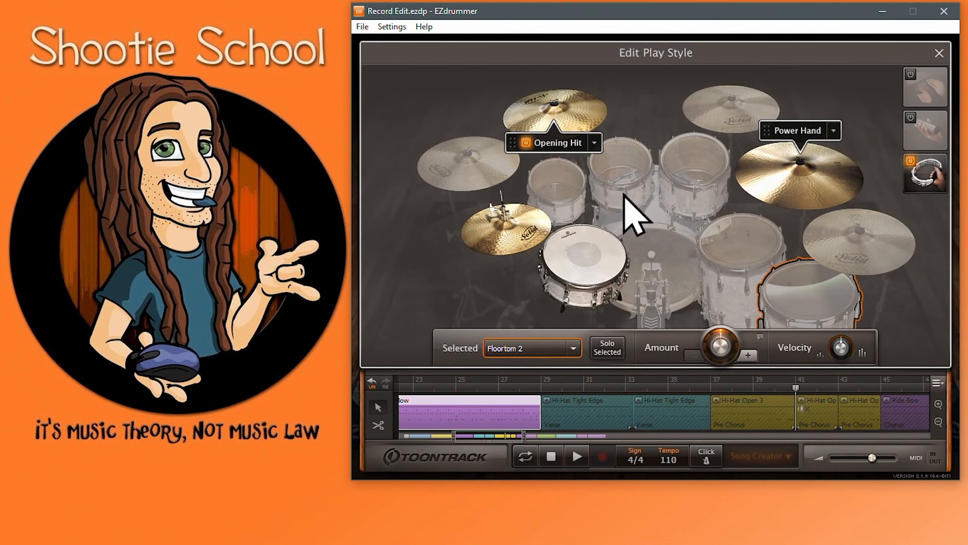
{"action": "right_click", "coordinate": [584, 251]}
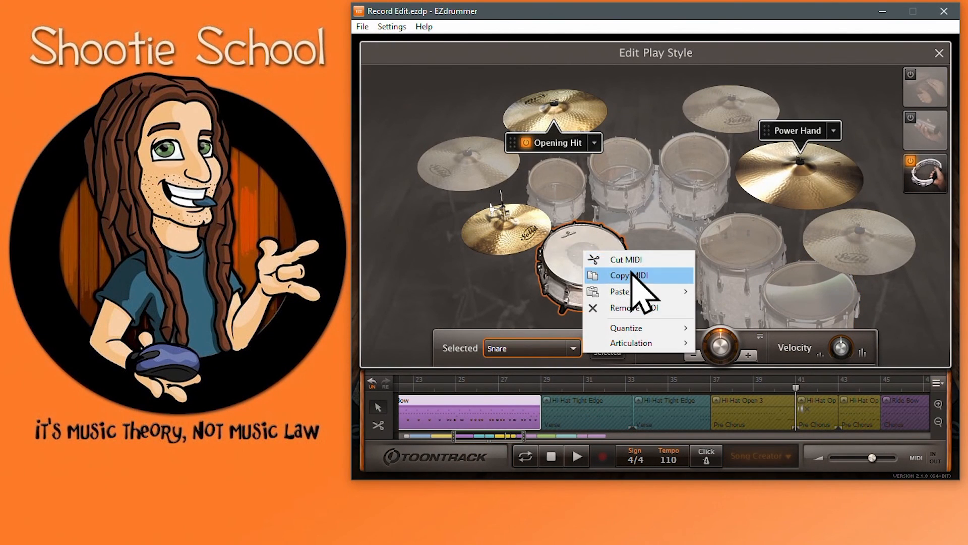
{"action": "left_click", "coordinate": [611, 424]}
{"action": "right_click", "coordinate": [604, 417]}
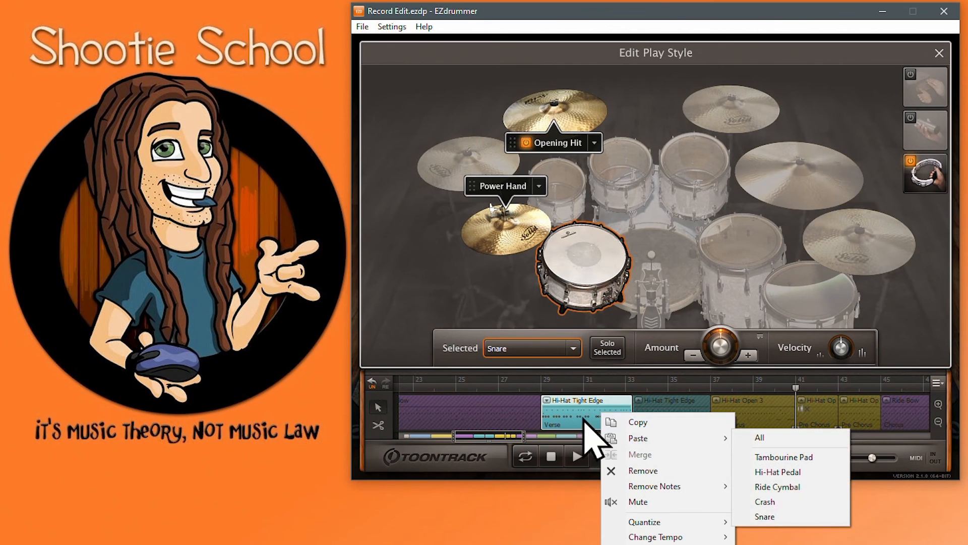
{"action": "left_click", "coordinate": [568, 409]}
{"action": "left_click", "coordinate": [939, 52]}
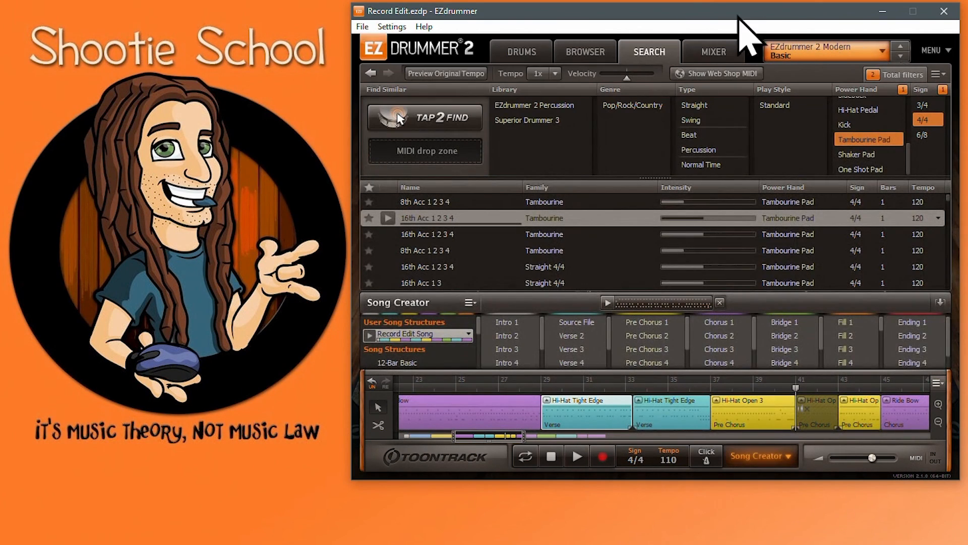
Check the copy command for Variation 03 in the Browser and the paste options for the Pre Chorus block at bar 37
{"action": "left_click", "coordinate": [599, 52]}
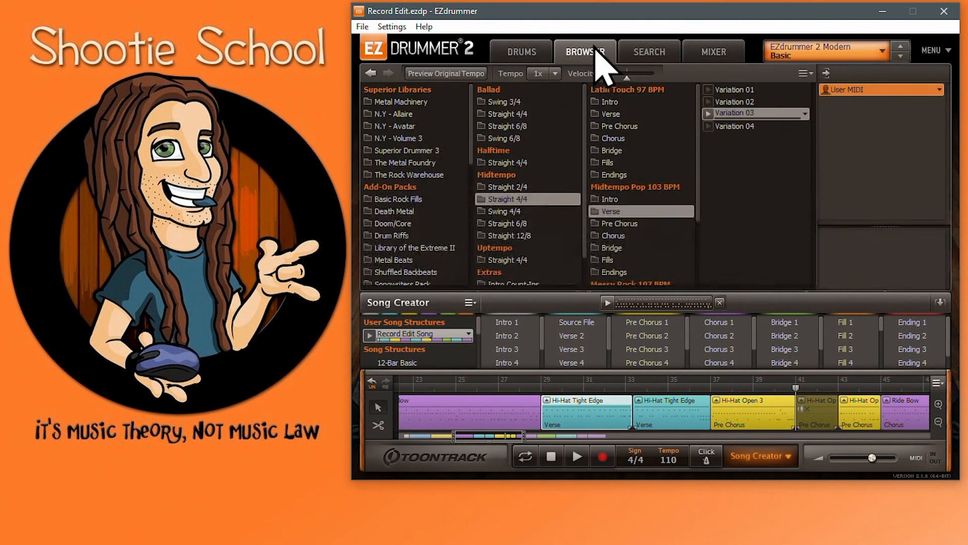
{"action": "scroll", "coordinate": [426, 257], "scroll_direction": "down", "scroll_amount": 10}
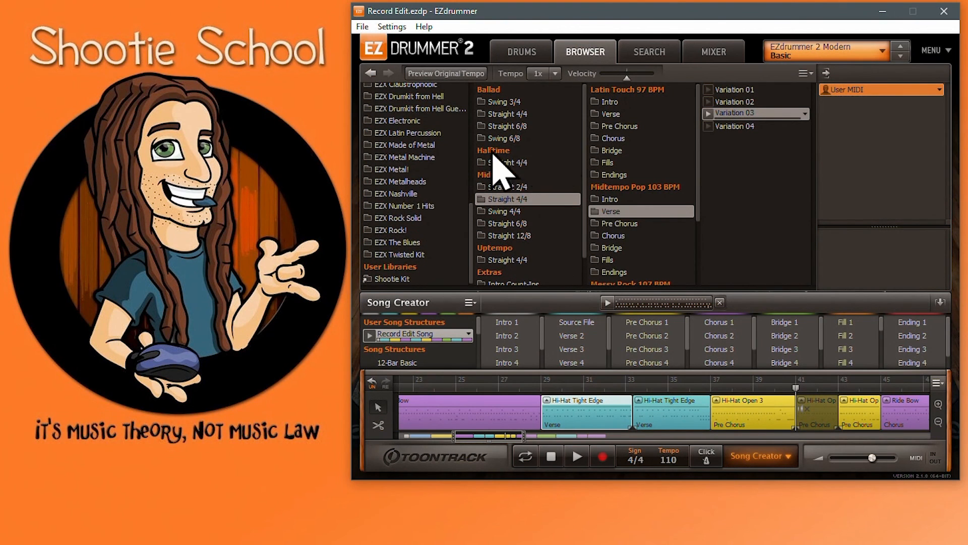
{"action": "right_click", "coordinate": [740, 117]}
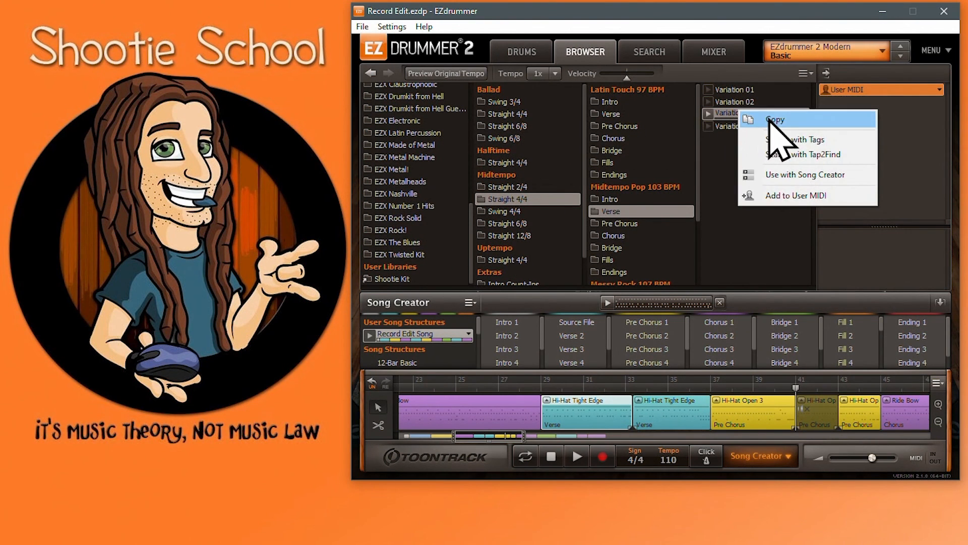
{"action": "right_click", "coordinate": [745, 406]}
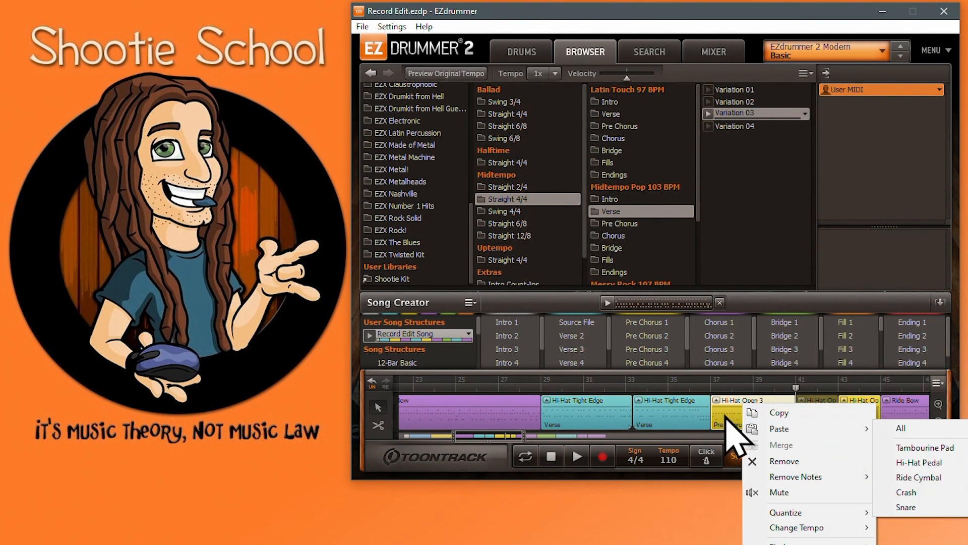
{"action": "left_click", "coordinate": [724, 415]}
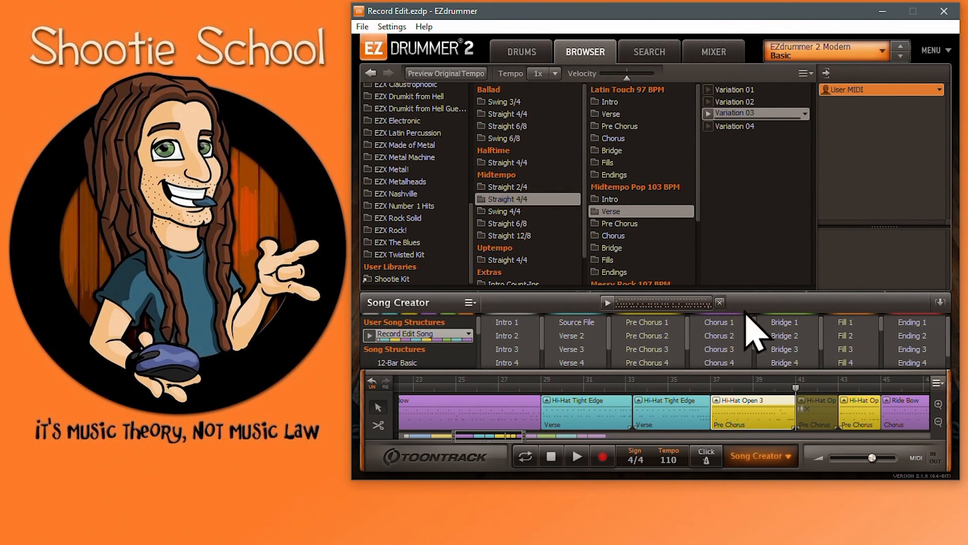
View the Drums, Browser, Search and Mixer pages and hide the Song Creator, ending on the Drums page
{"action": "left_click", "coordinate": [533, 52]}
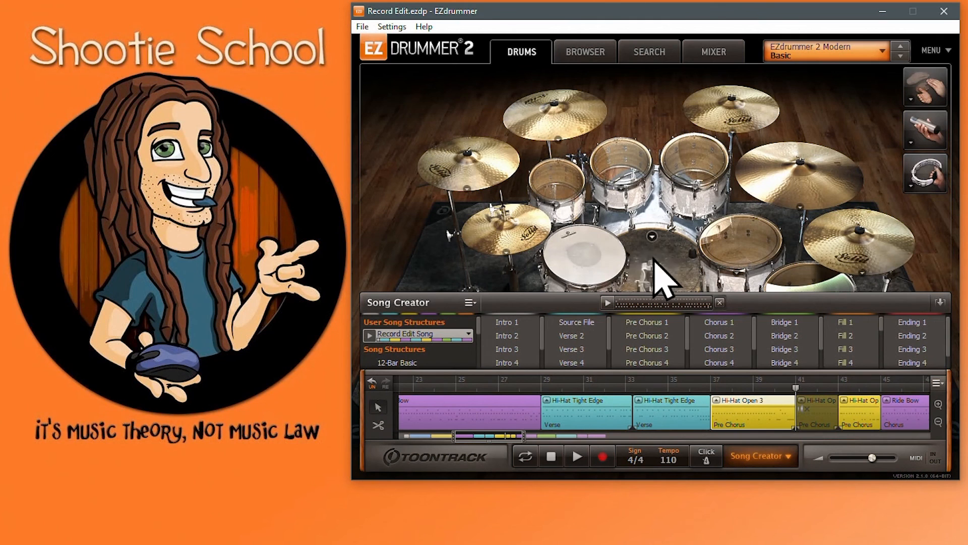
{"action": "left_click", "coordinate": [594, 51]}
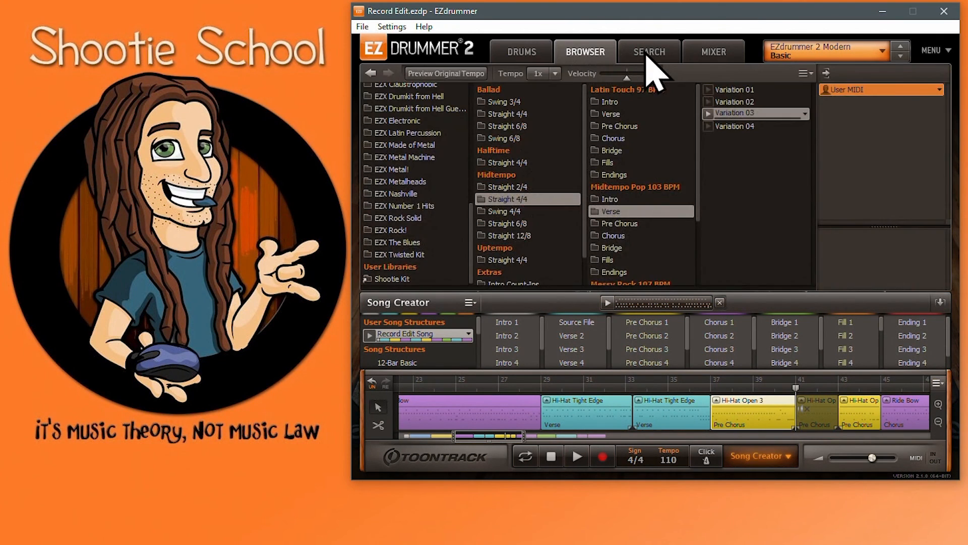
{"action": "left_click", "coordinate": [651, 52]}
{"action": "left_click", "coordinate": [712, 52]}
{"action": "left_click", "coordinate": [938, 303]}
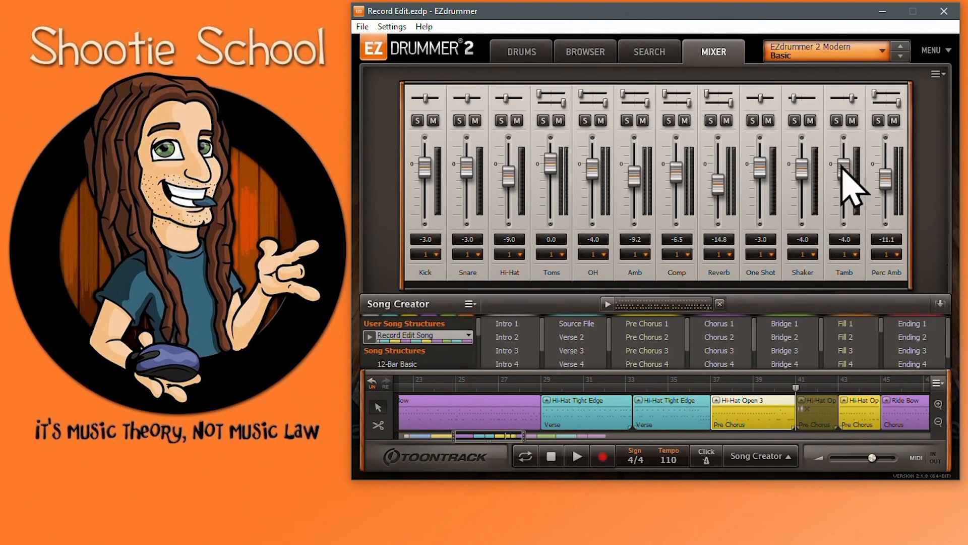
{"action": "left_click", "coordinate": [585, 51]}
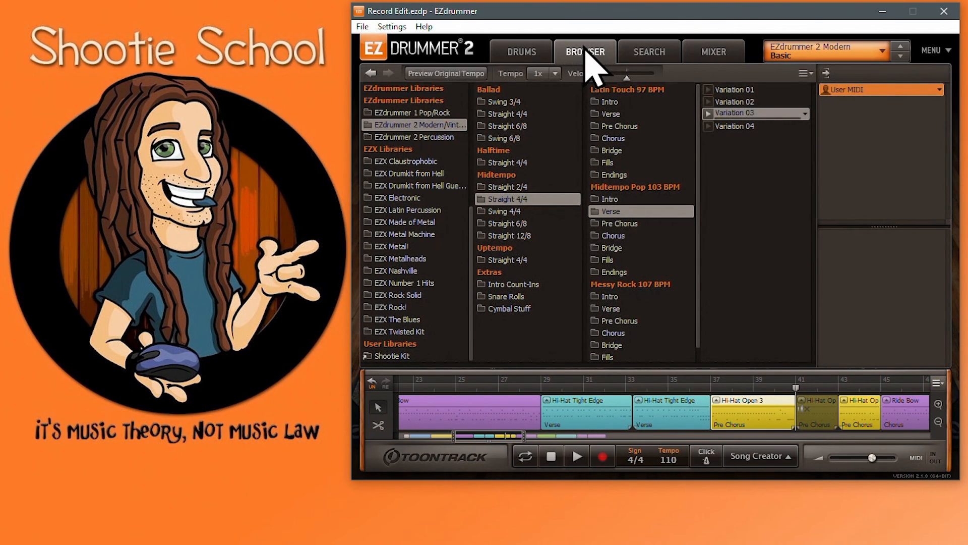
{"action": "left_click", "coordinate": [521, 52]}
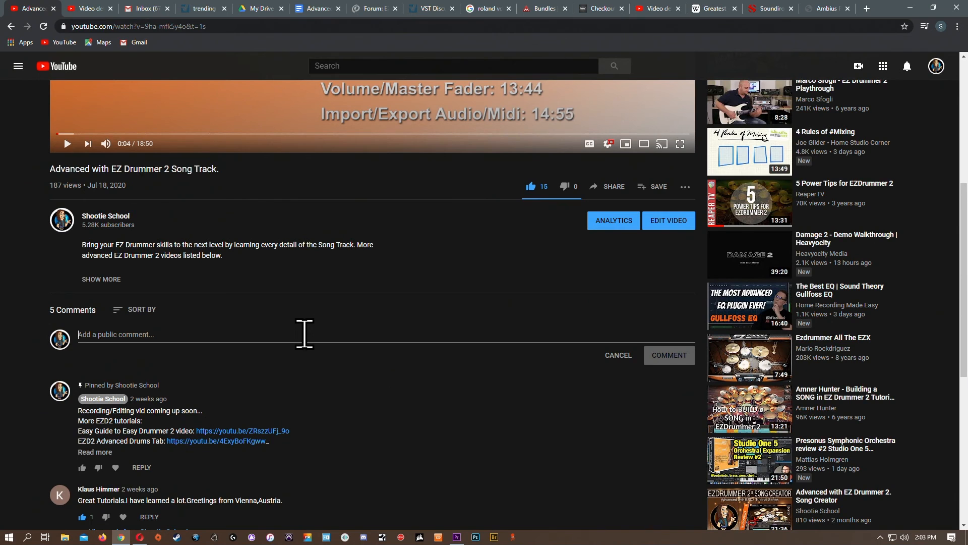
Switch to the YouTube video page and write the public comment "The national animal of Scotland is the unicorn \m/"
{"action": "left_click", "coordinate": [305, 334]}
{"action": "type", "text": "The national "}
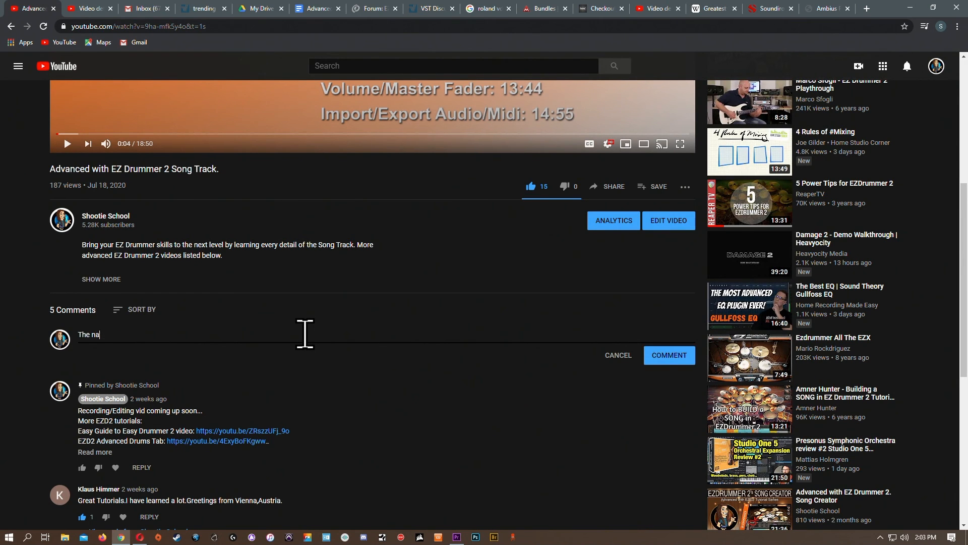
{"action": "type", "text": "animal "}
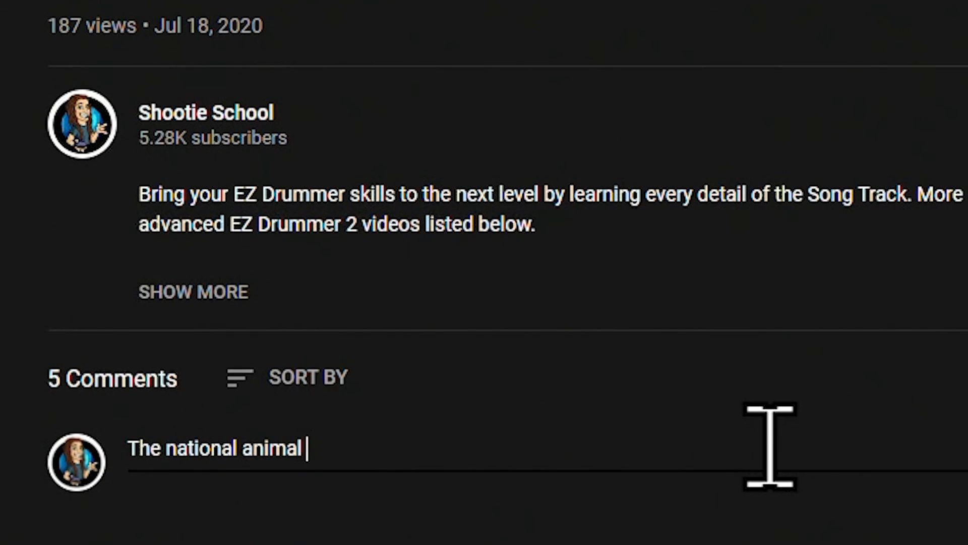
{"action": "type", "text": "of Scotla"}
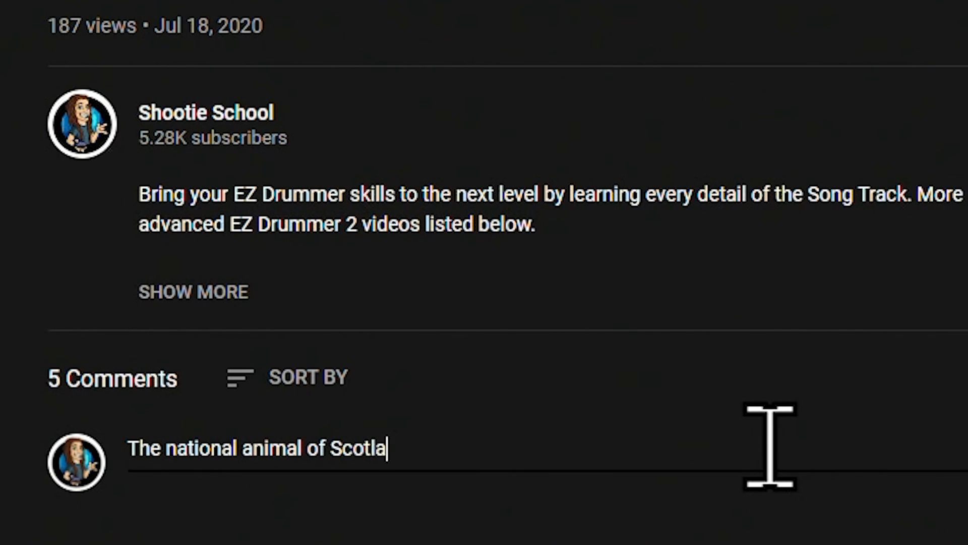
{"action": "type", "text": "nd is the uni"}
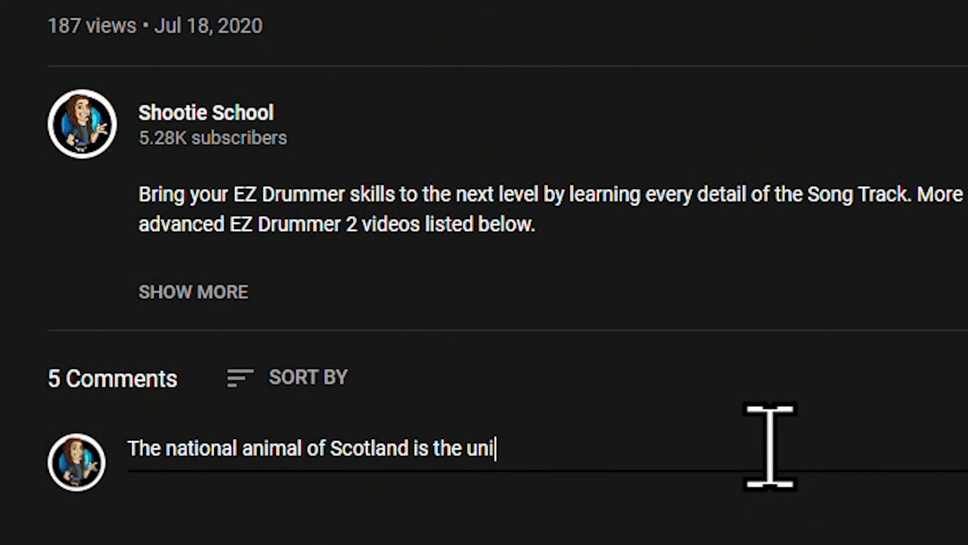
{"action": "type", "text": "corn \\m/"}
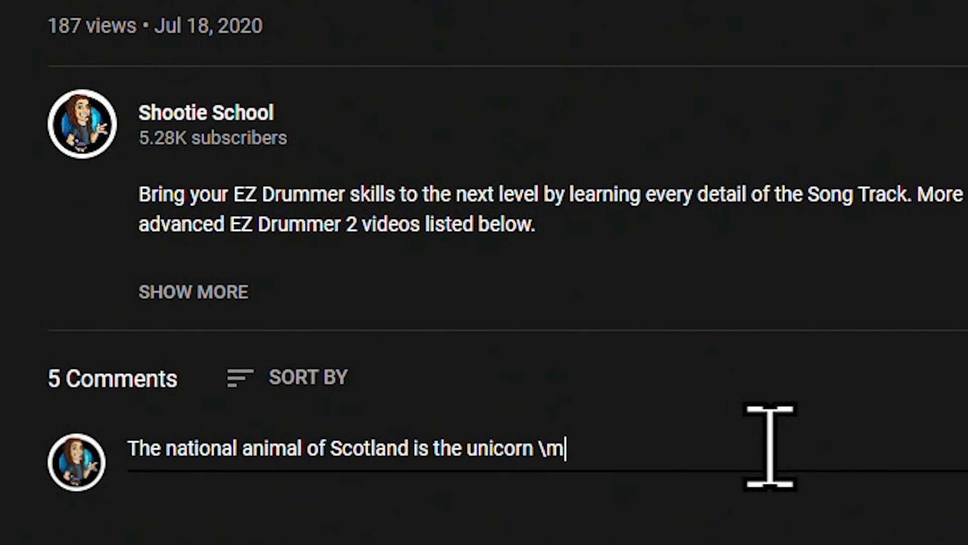